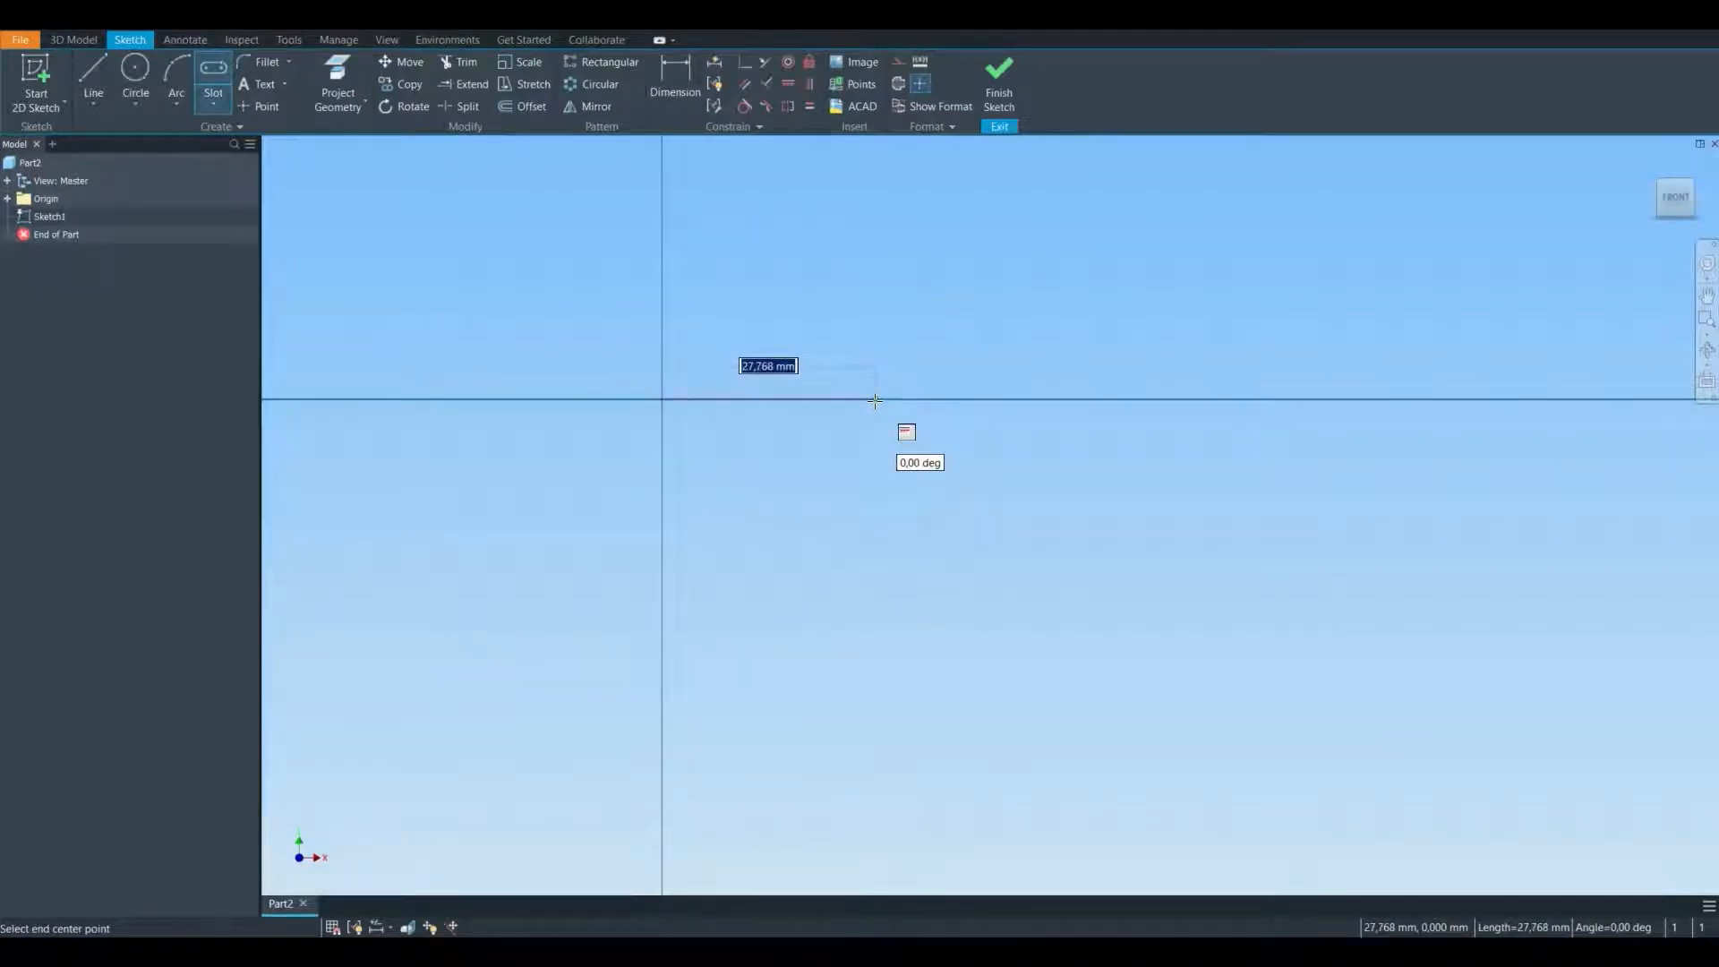
- Sketch two concentric horizontal slots starting at the origin and sharing their centre points, with the outer slot about 37 mm wide
left_click(903, 398)
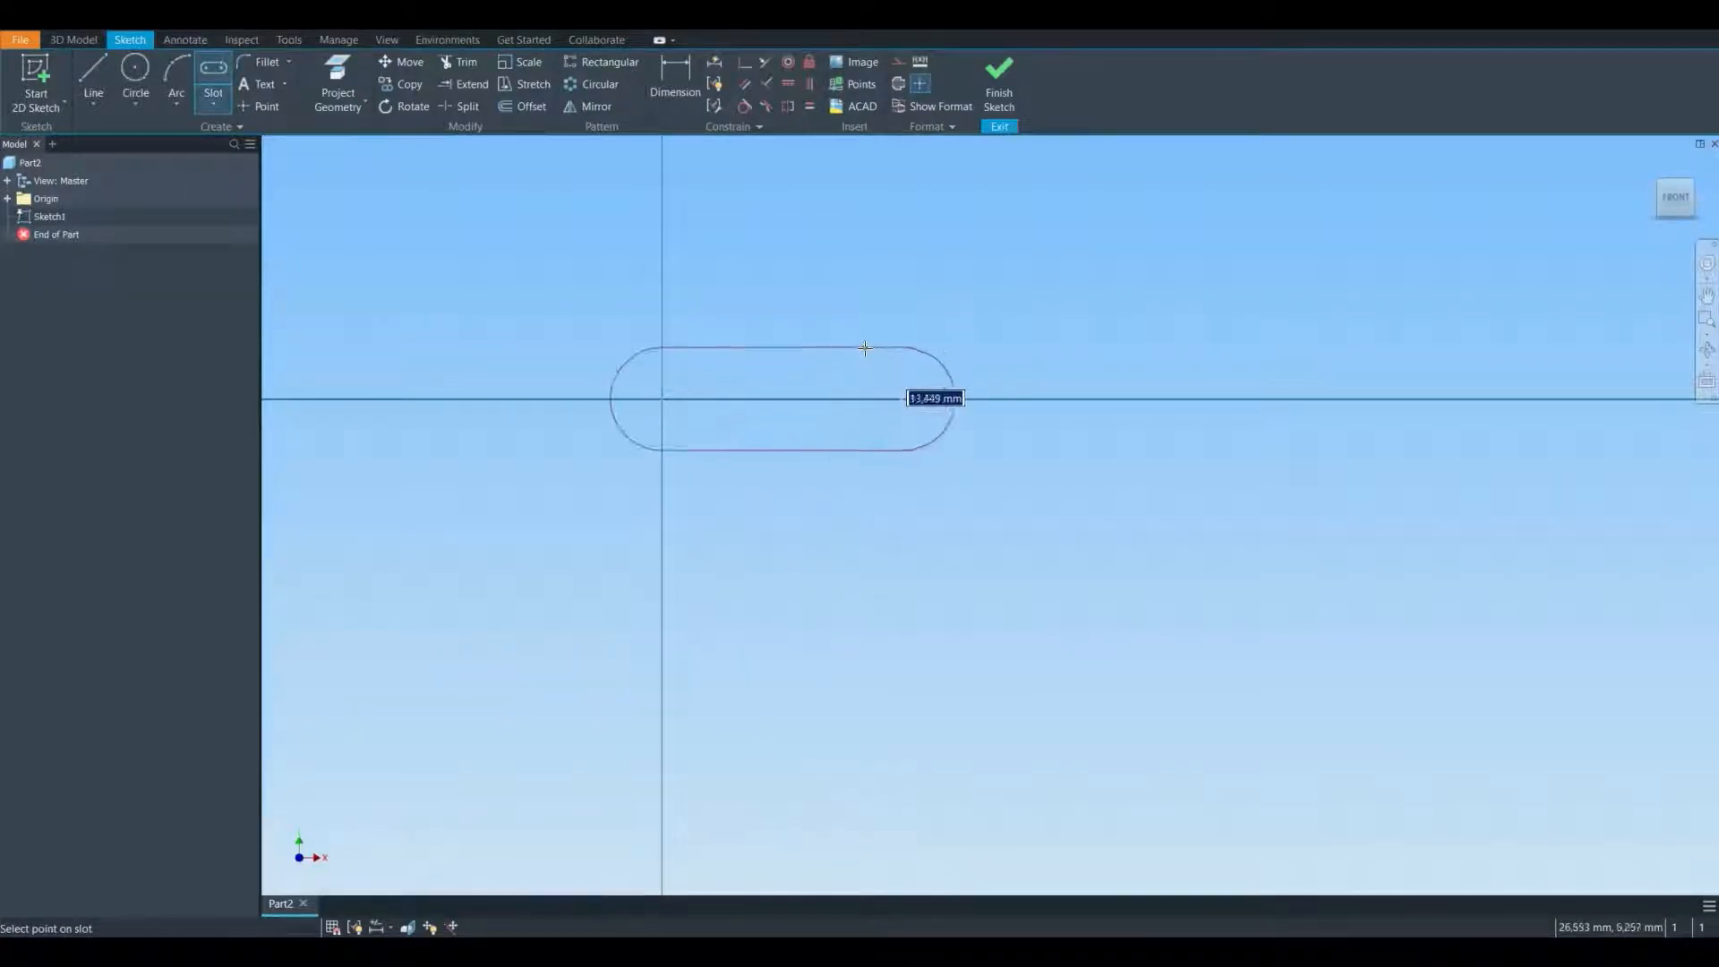
left_click(850, 329)
left_click(662, 398)
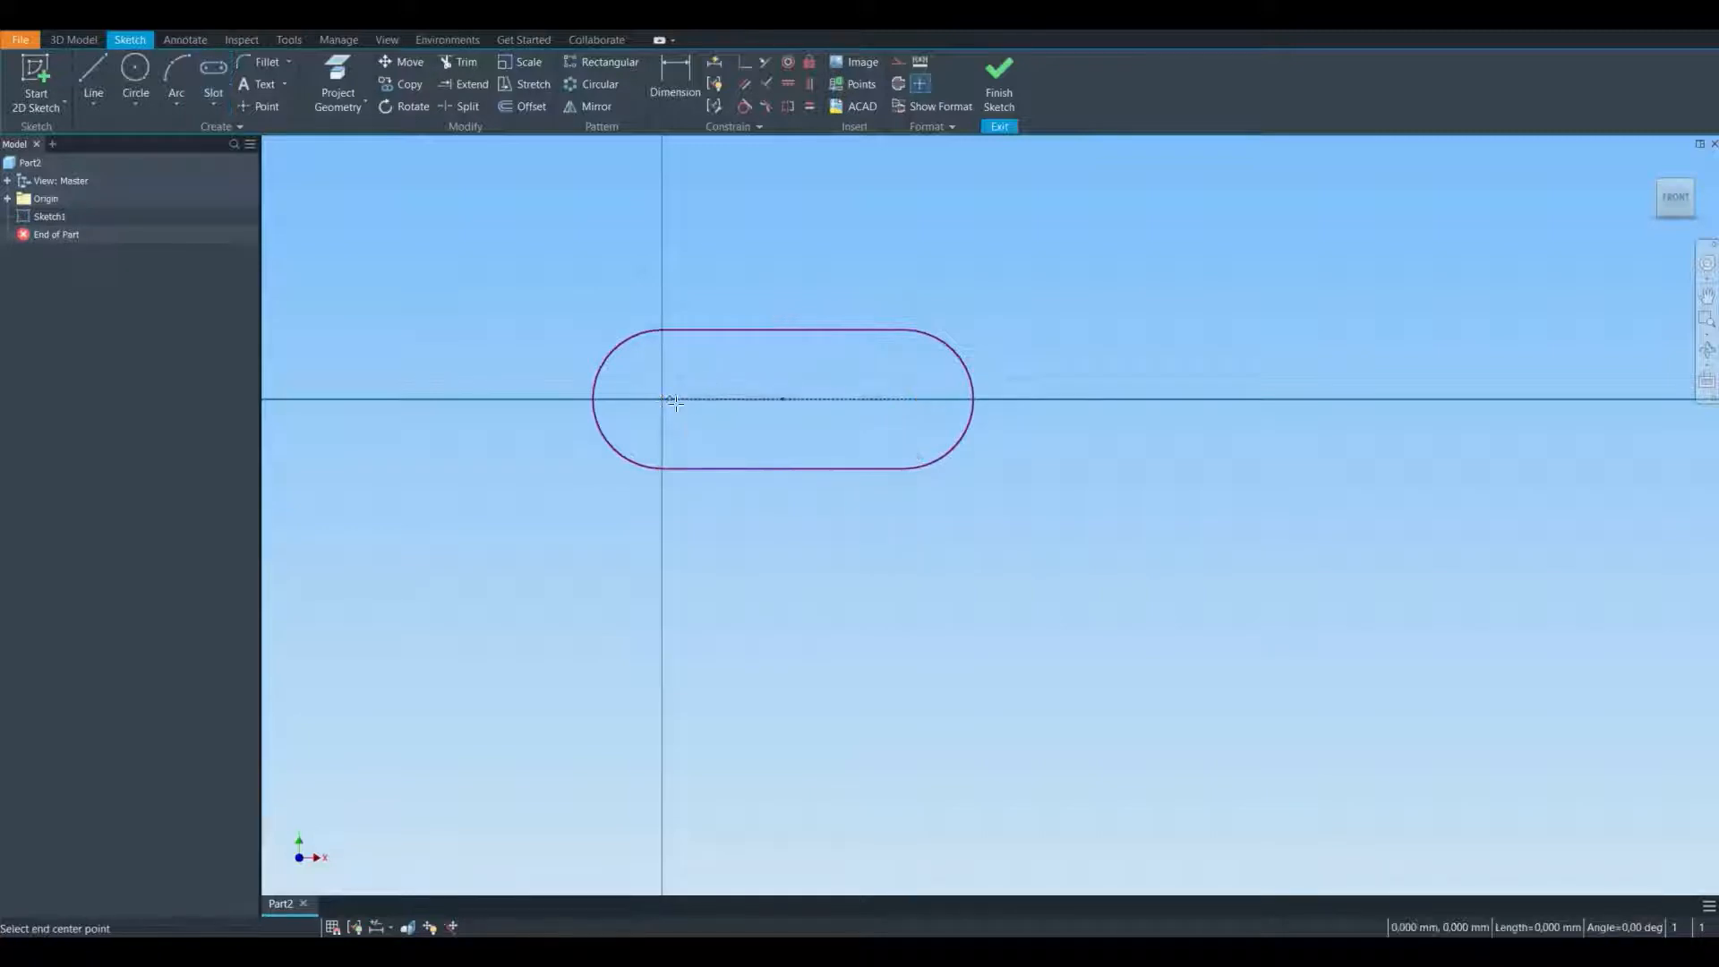
left_click(904, 399)
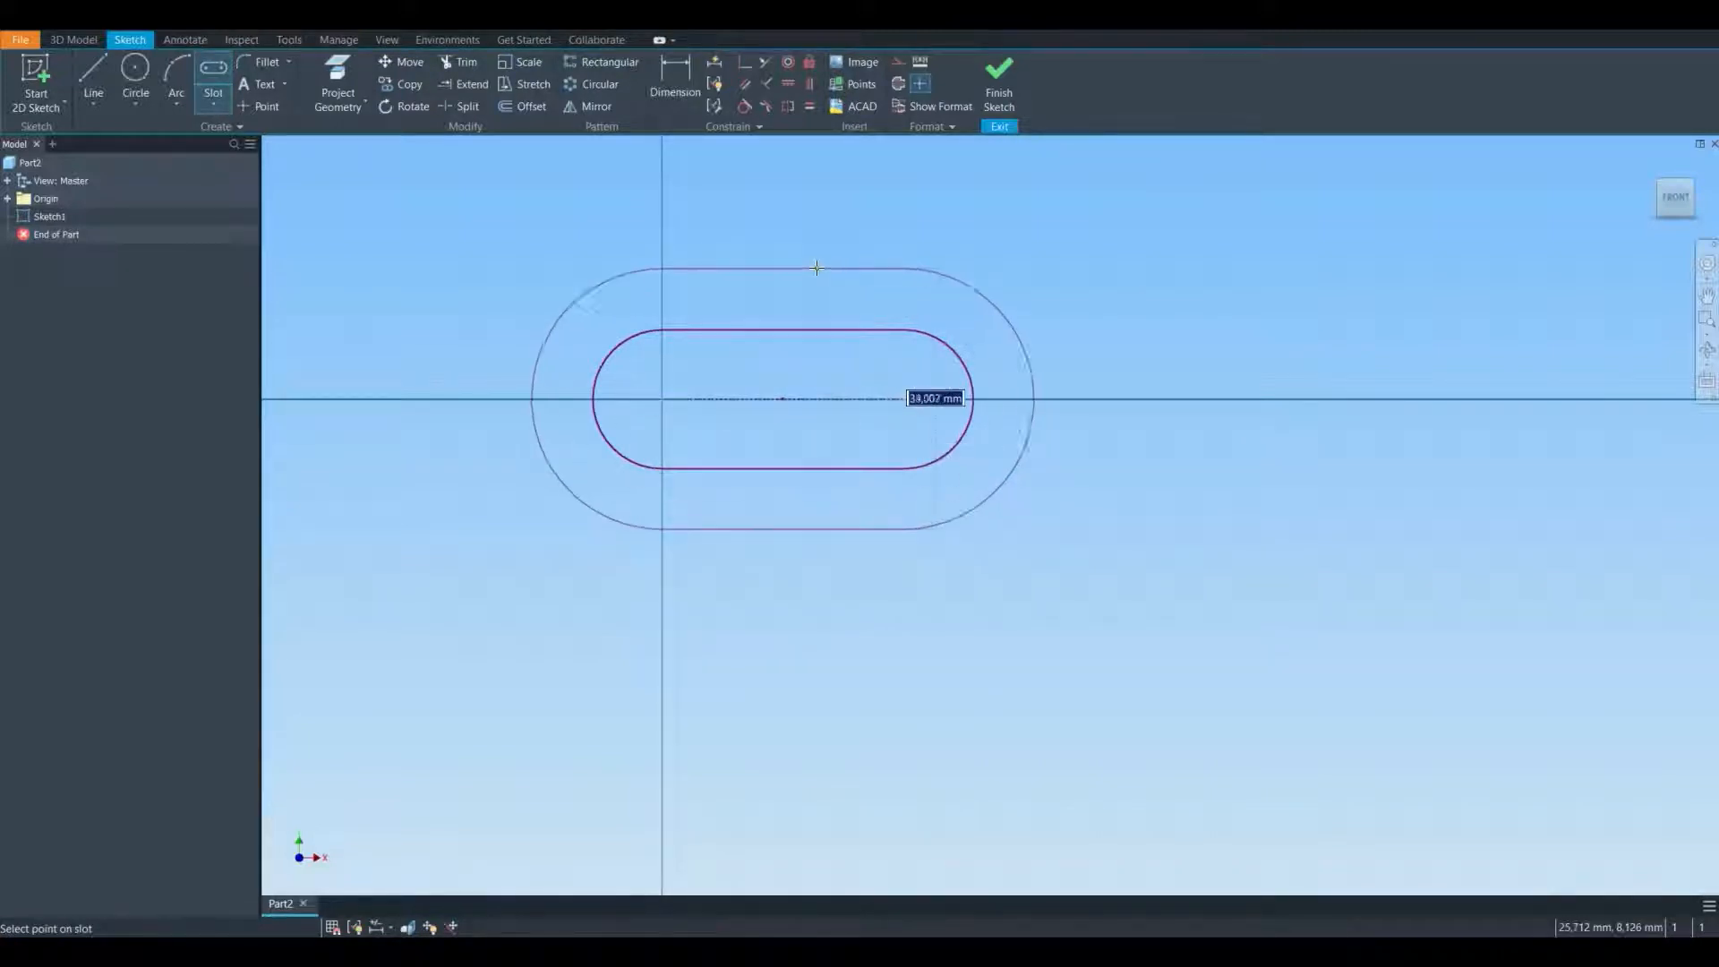
left_click(808, 257)
key("Escape")
scroll(779, 431, "down", 4)
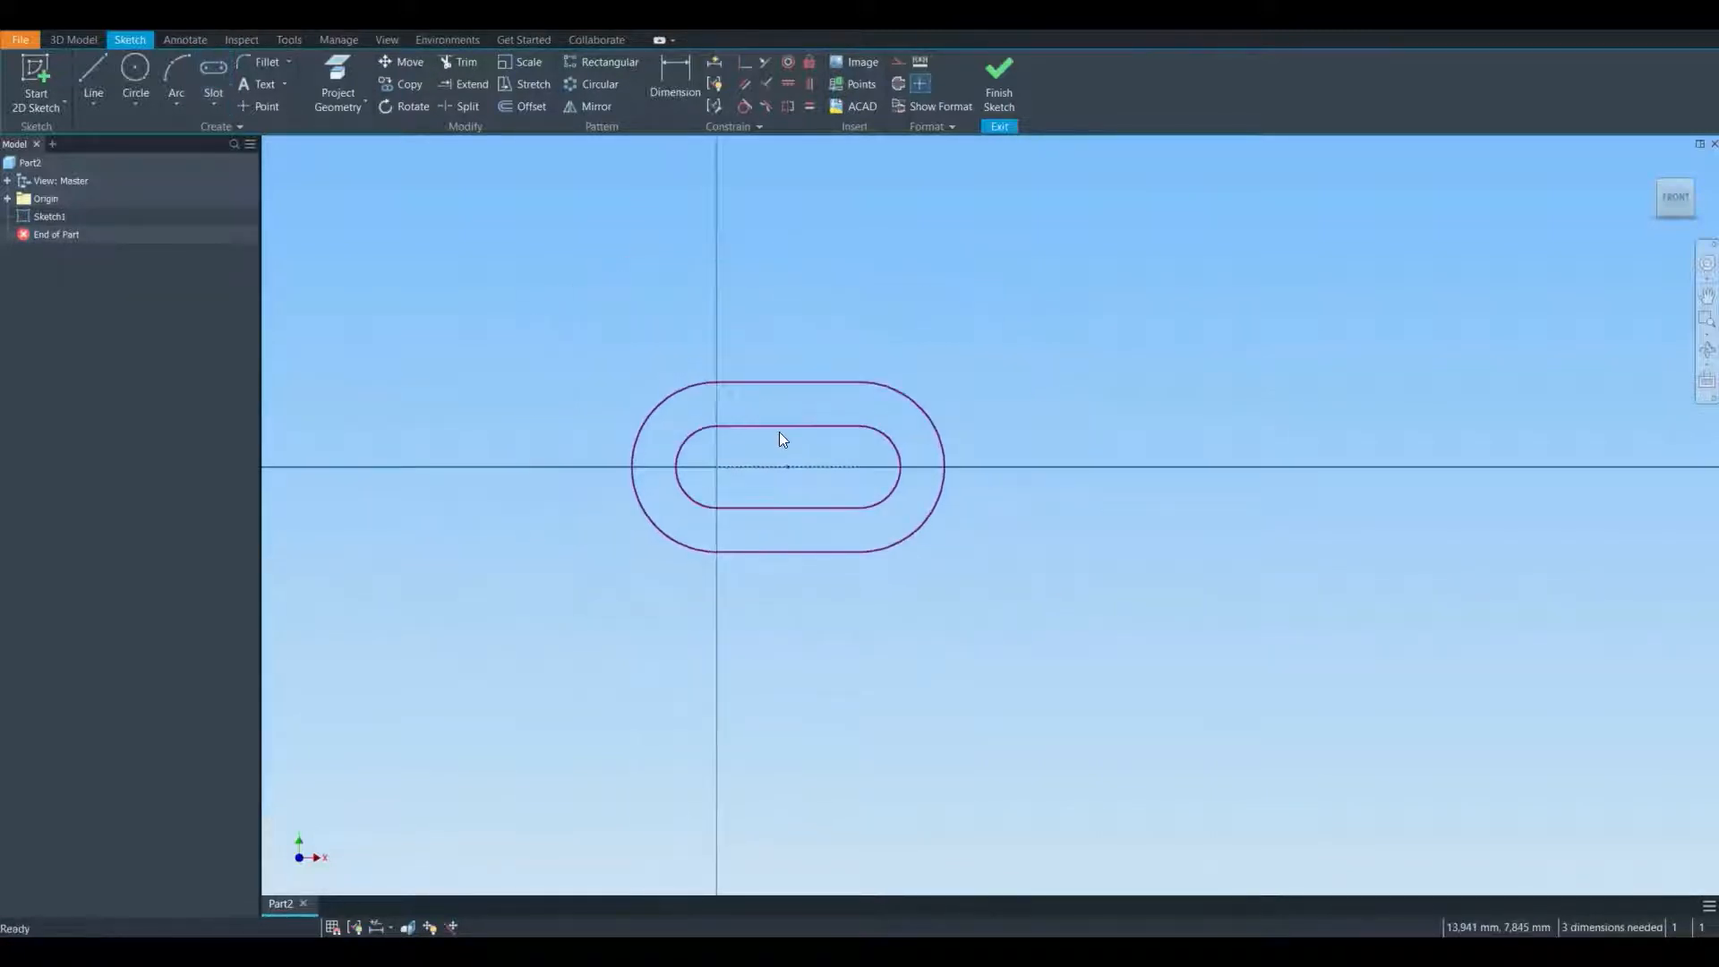
- Check the reference drawing, and dimension the outer slot's overall width to 50 mm
left_click(188, 949)
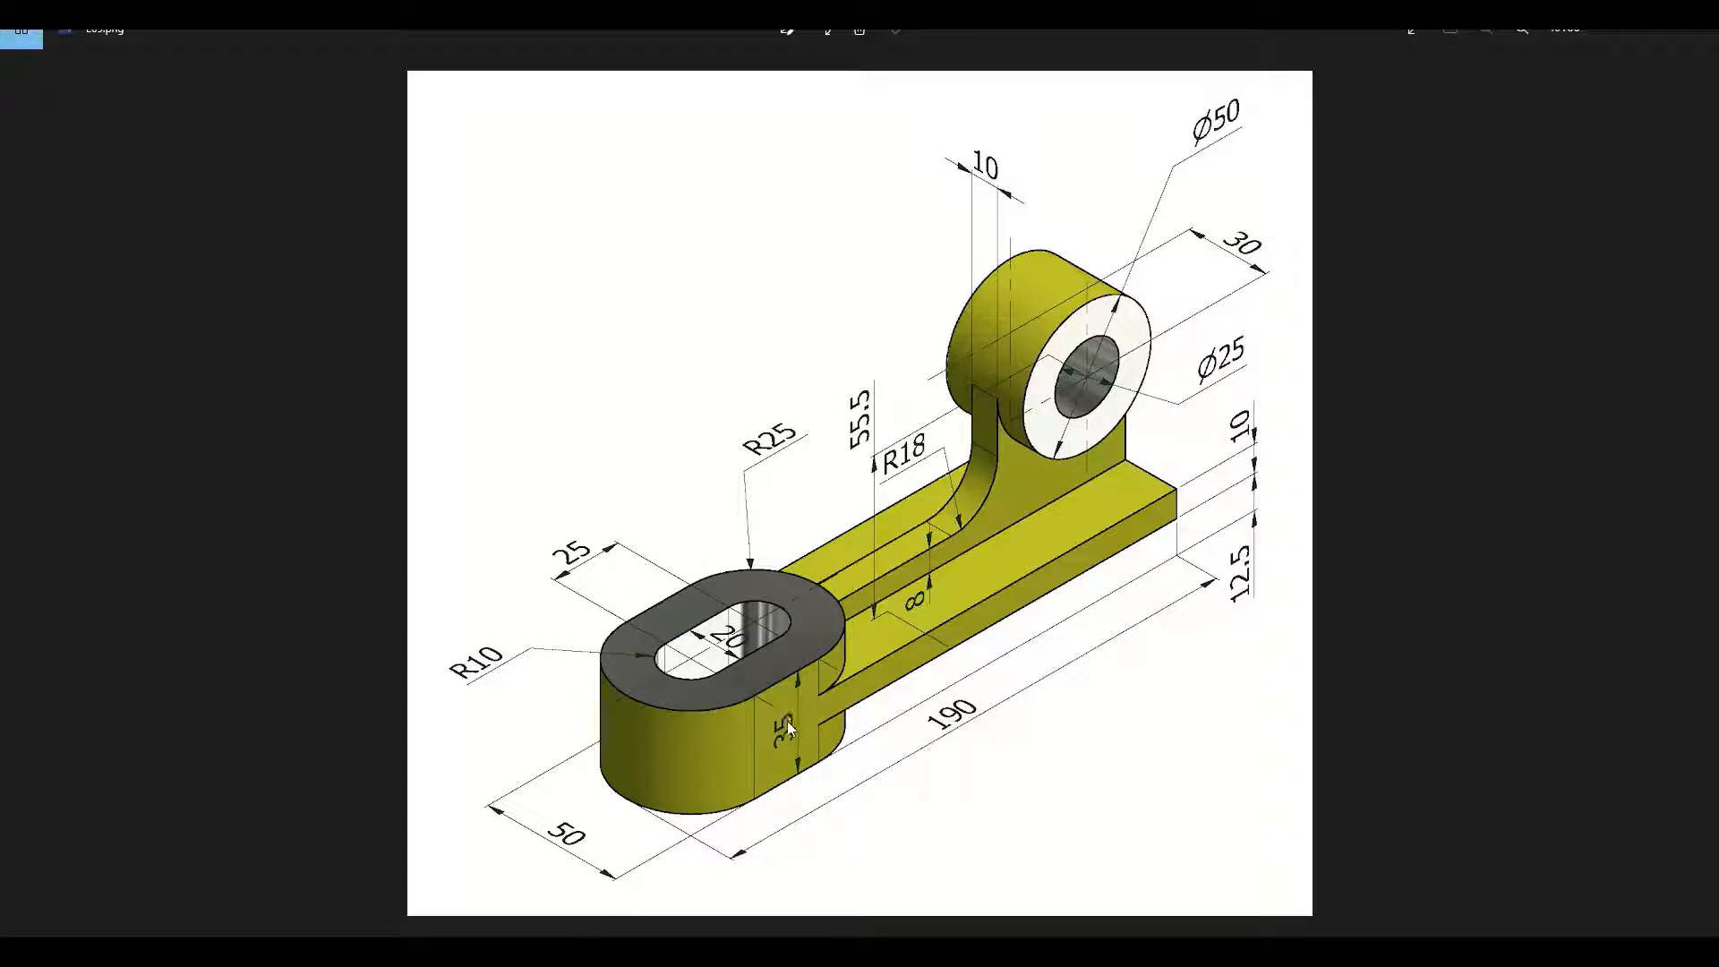
left_click(528, 949)
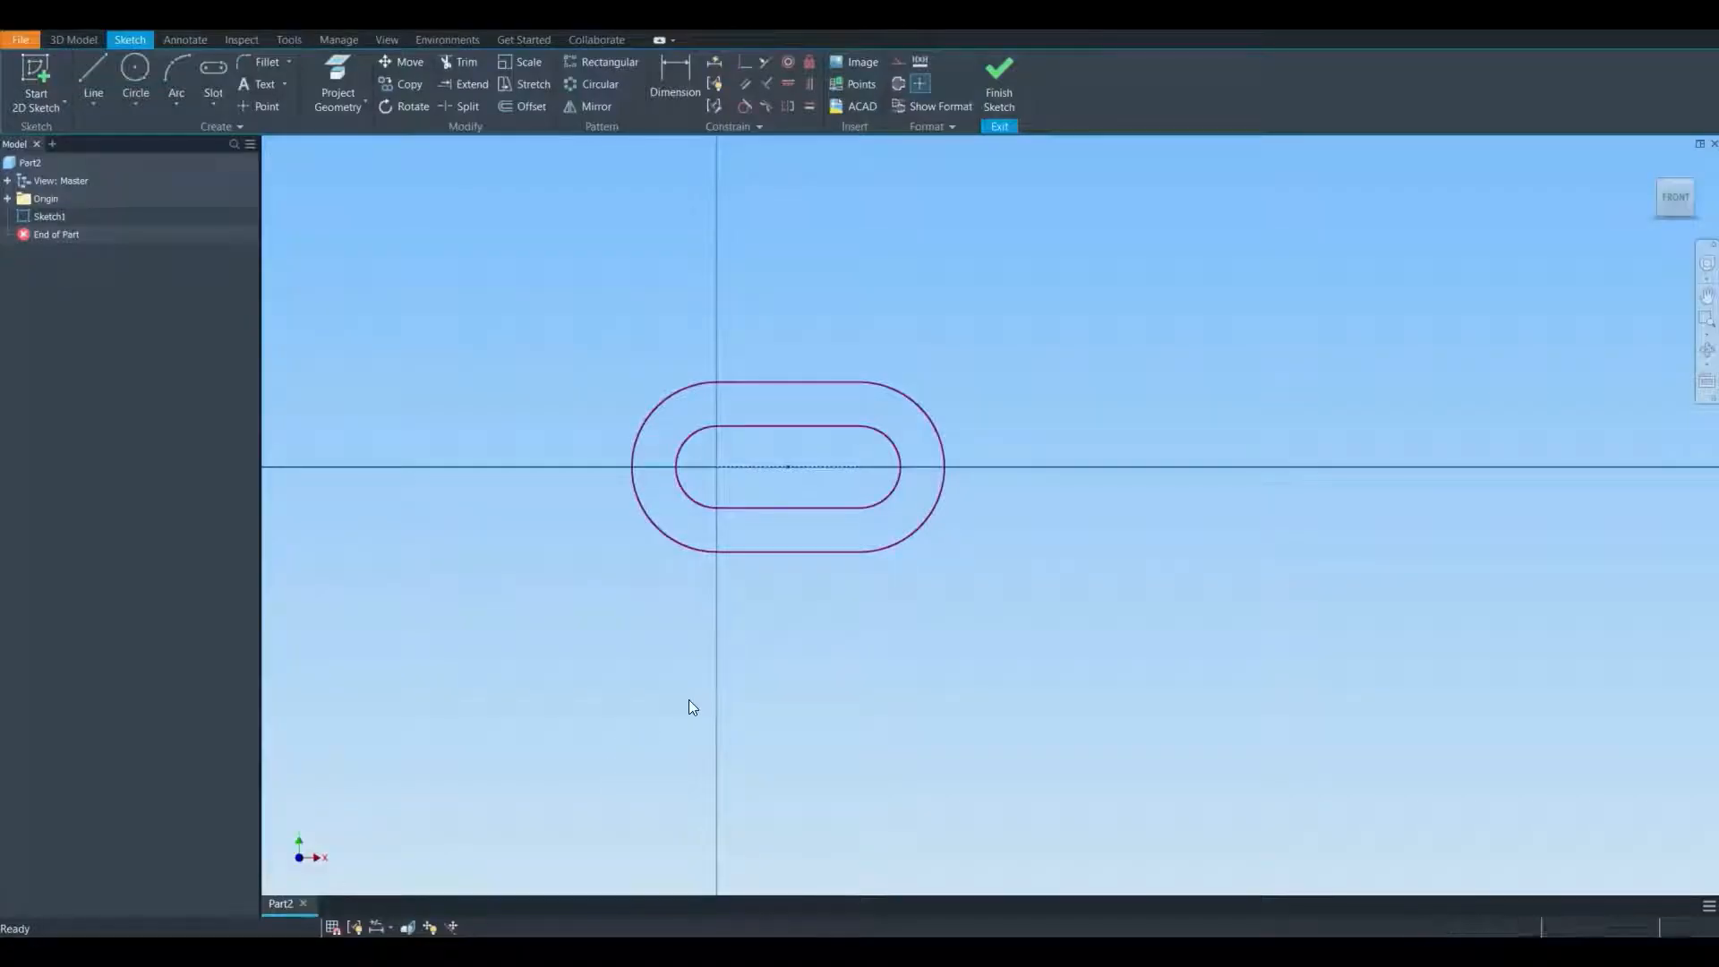
middle_click_drag(681, 392, 671, 434)
left_click(674, 79)
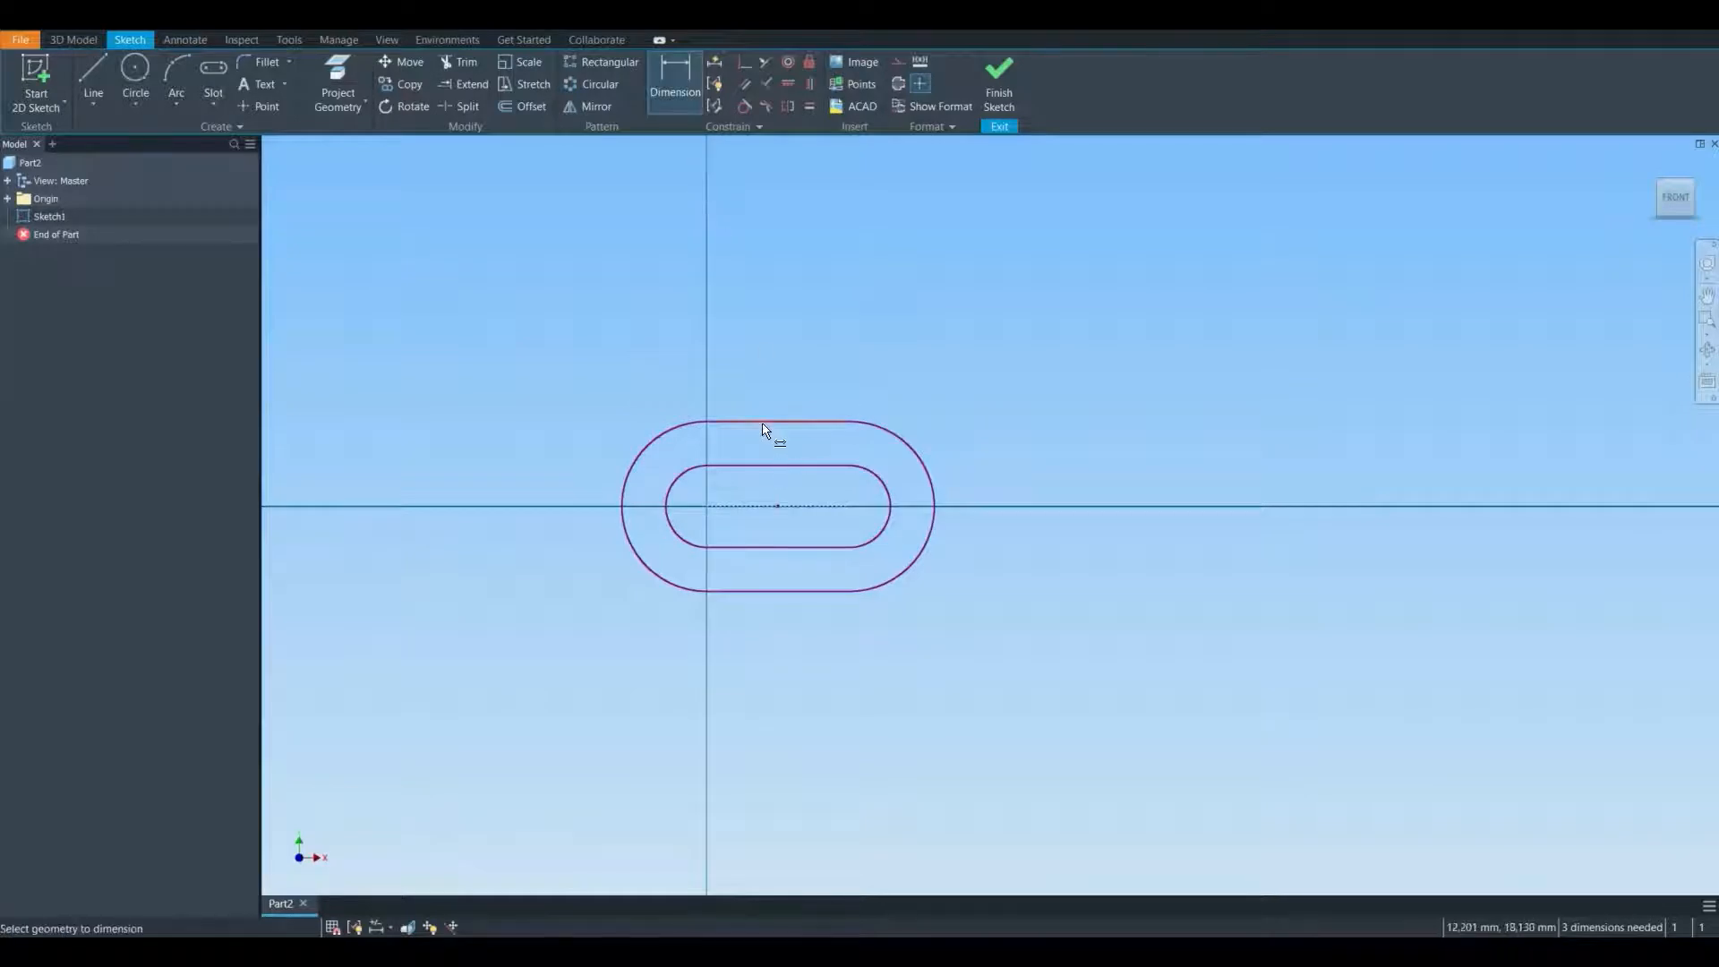
left_click(765, 423)
left_click(748, 592)
left_click(551, 533)
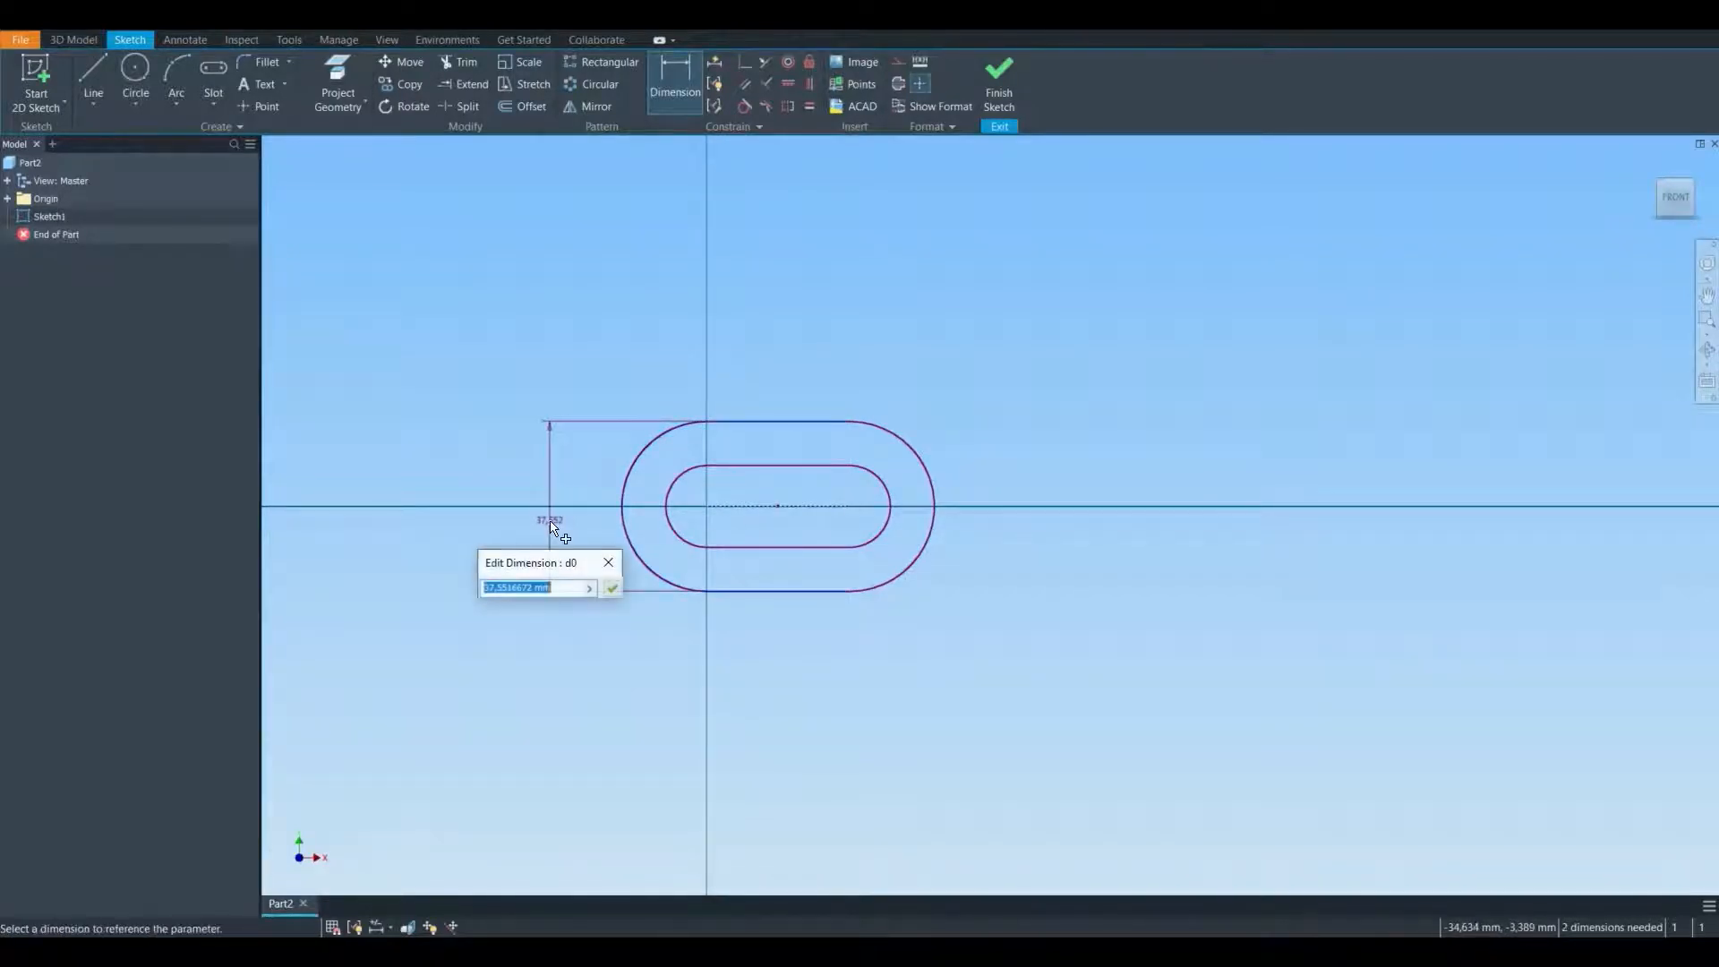
type("50")
key("Return")
- Set the inner slot's width to 20 mm and the distance between the slot centre points to 25 mm
left_click(768, 562)
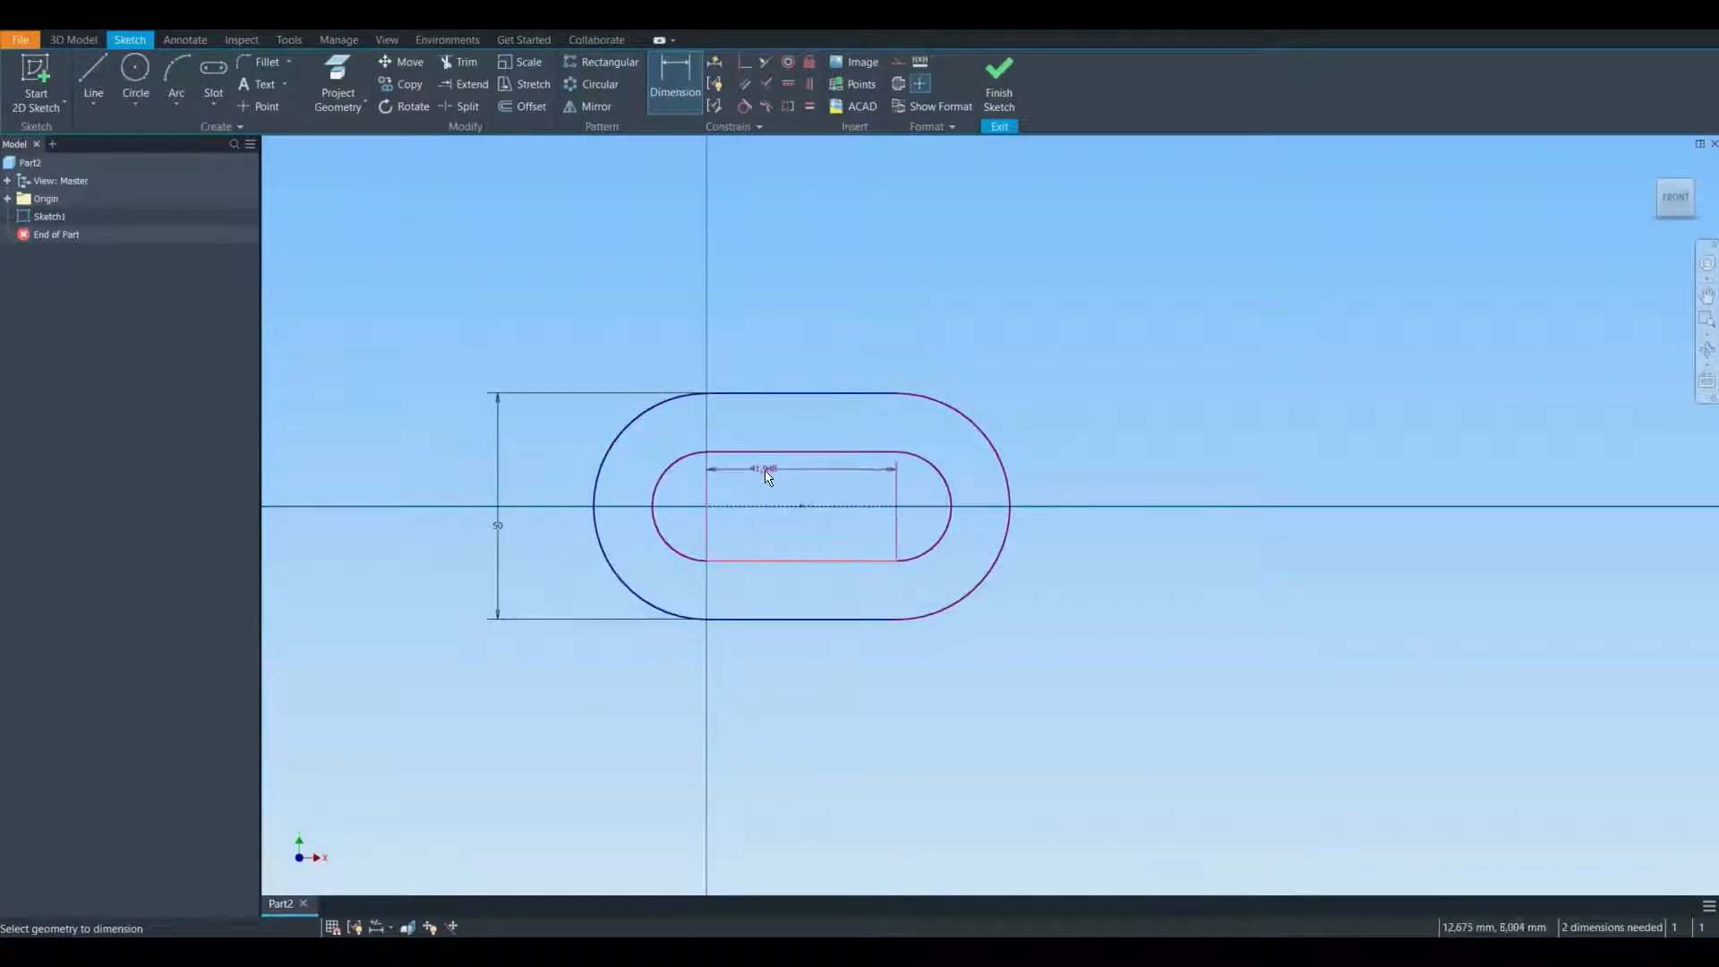
left_click(761, 453)
left_click(754, 490)
type("20")
key("Return")
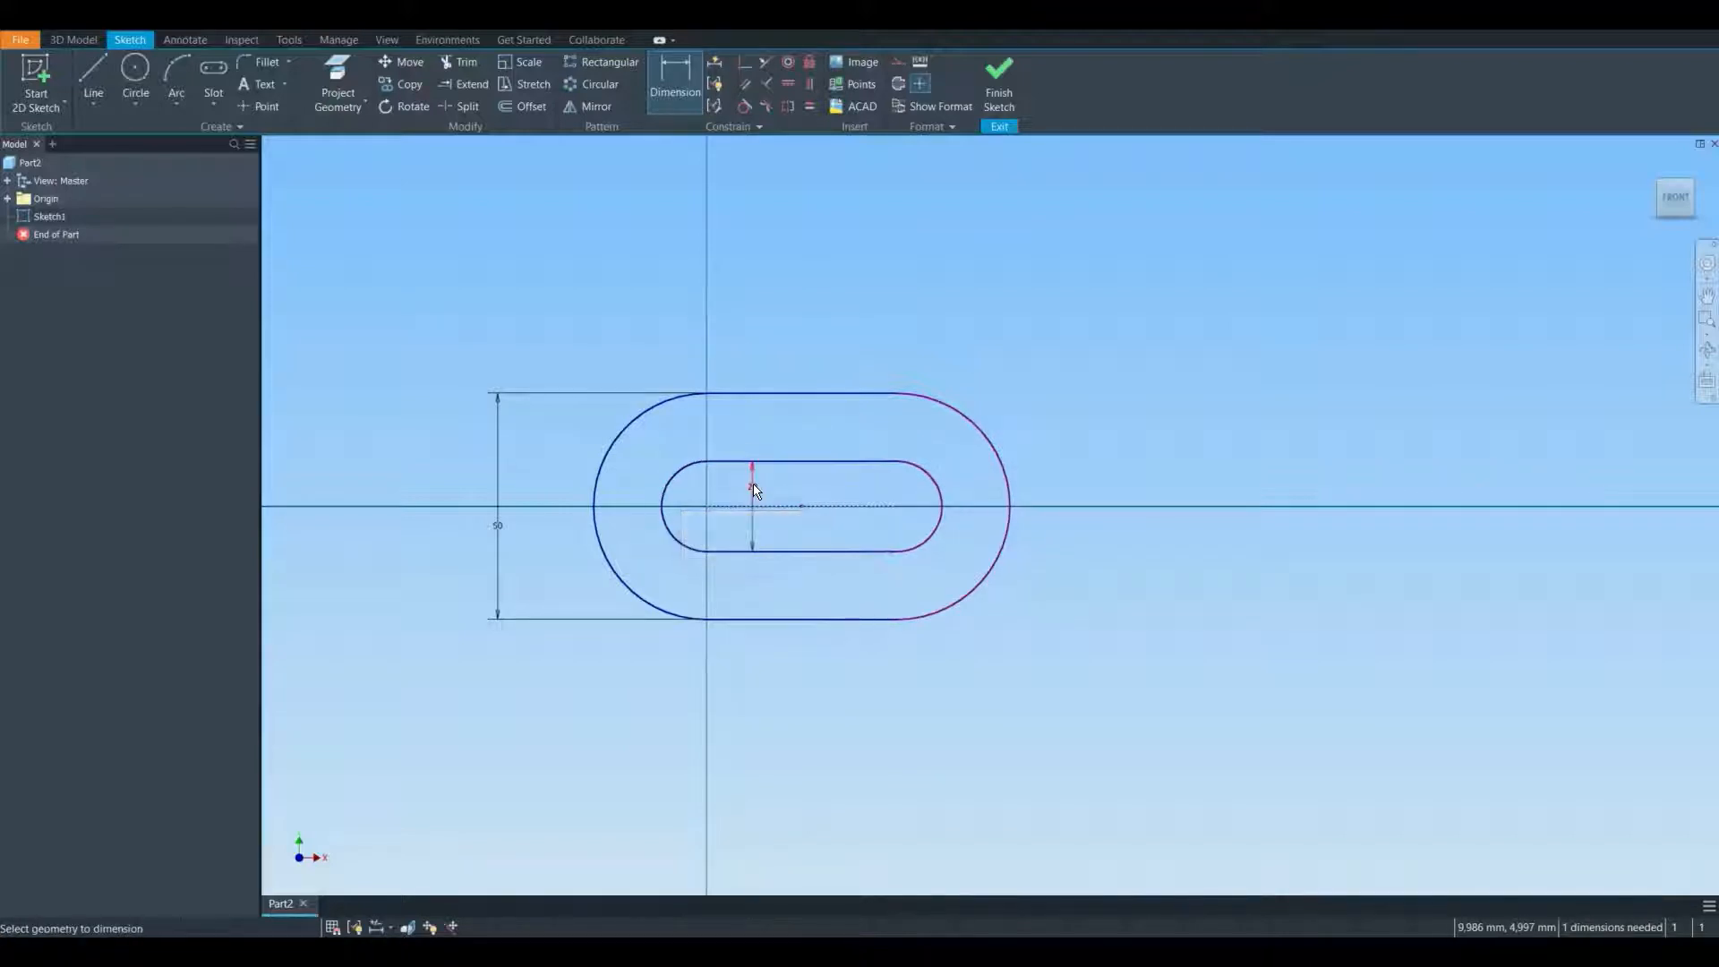
left_click(894, 506)
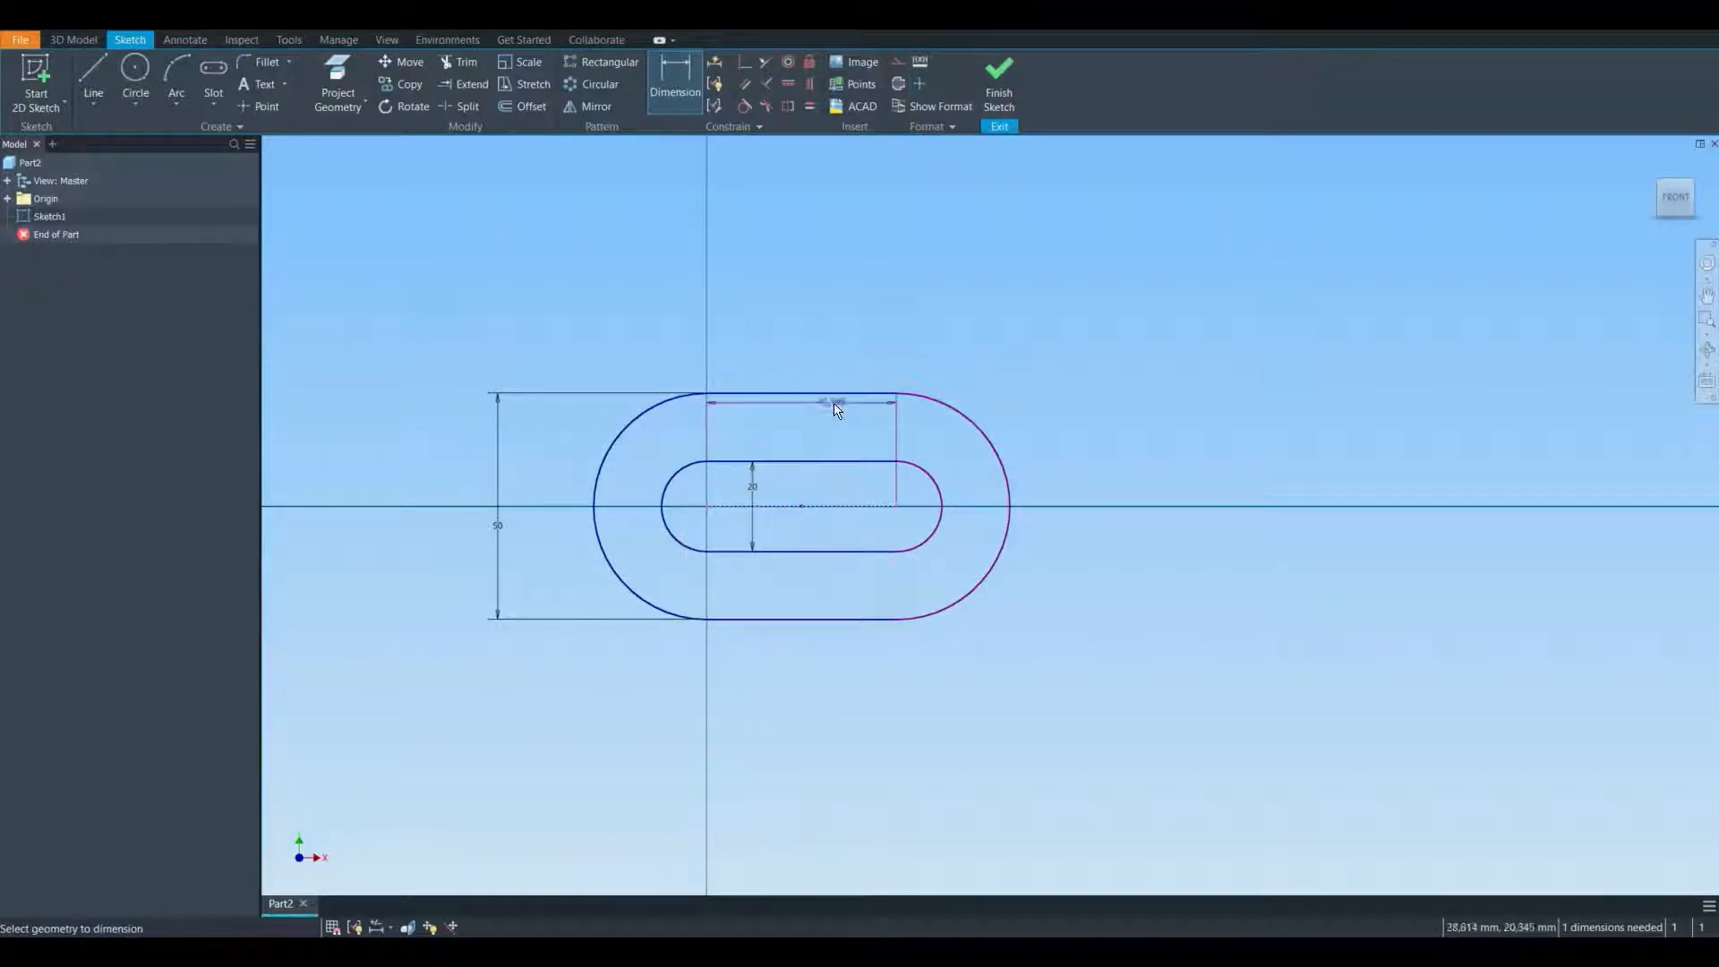
left_click(804, 349)
type("25")
key("Return")
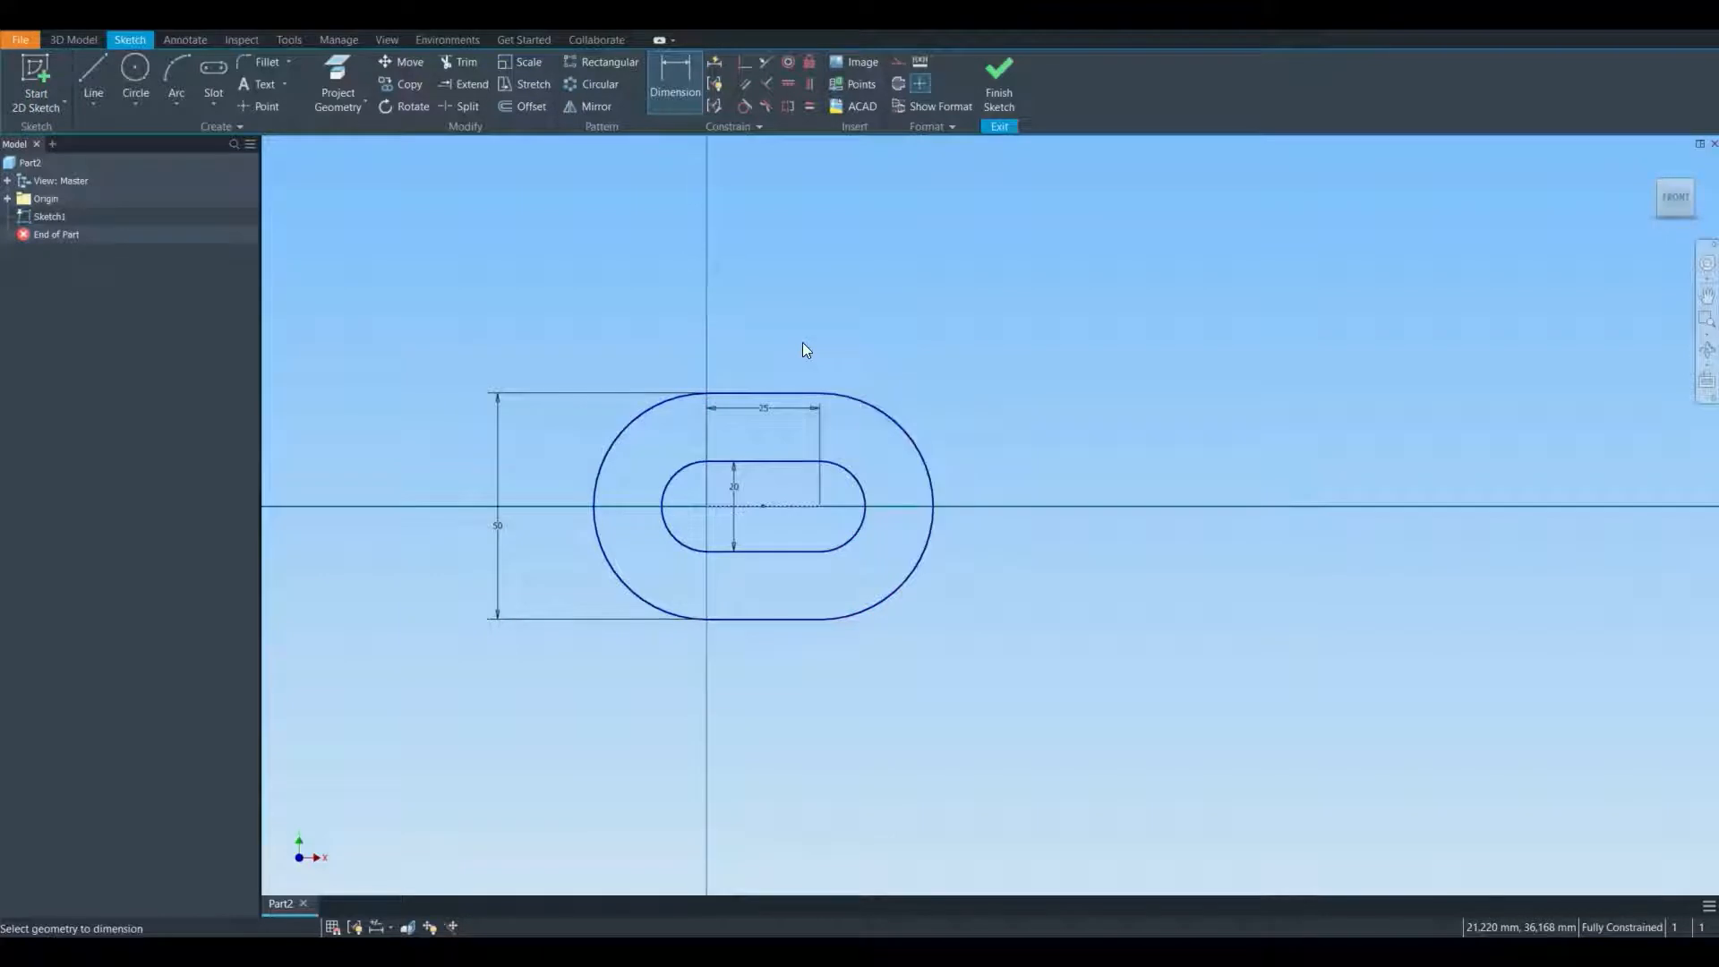
- Finish the sketch and extrude the ring-shaped profile between the two slots by 35 mm
left_click(1003, 79)
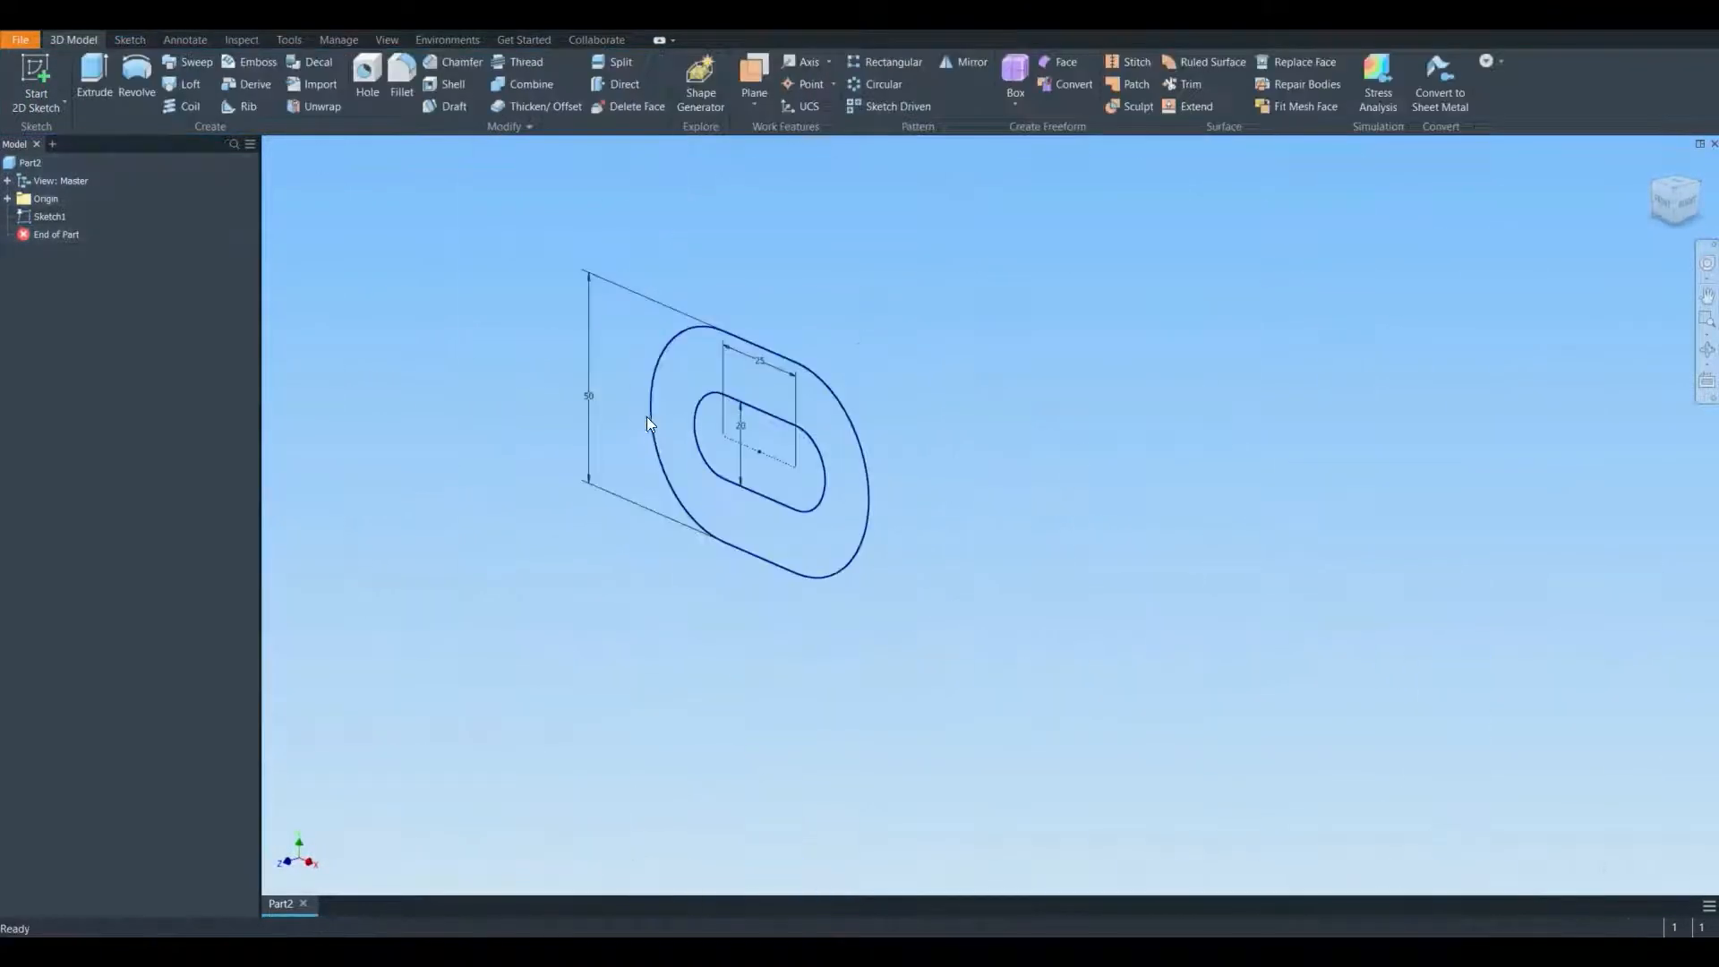
key("e")
left_click(696, 379)
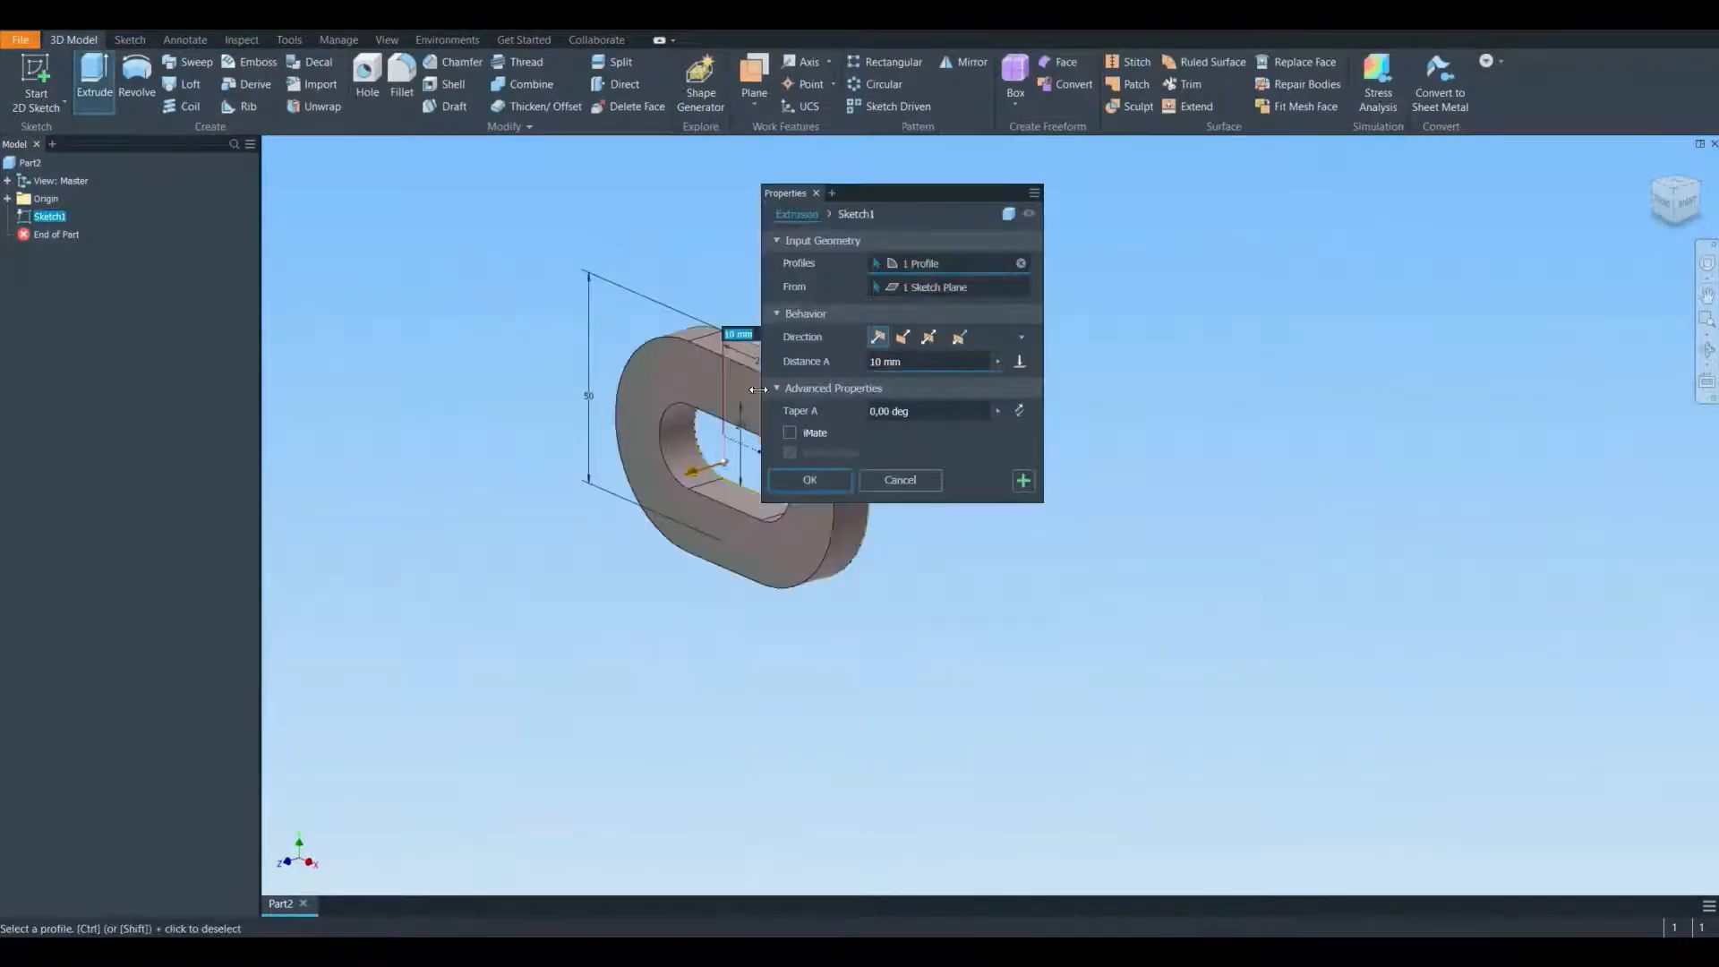
type("35")
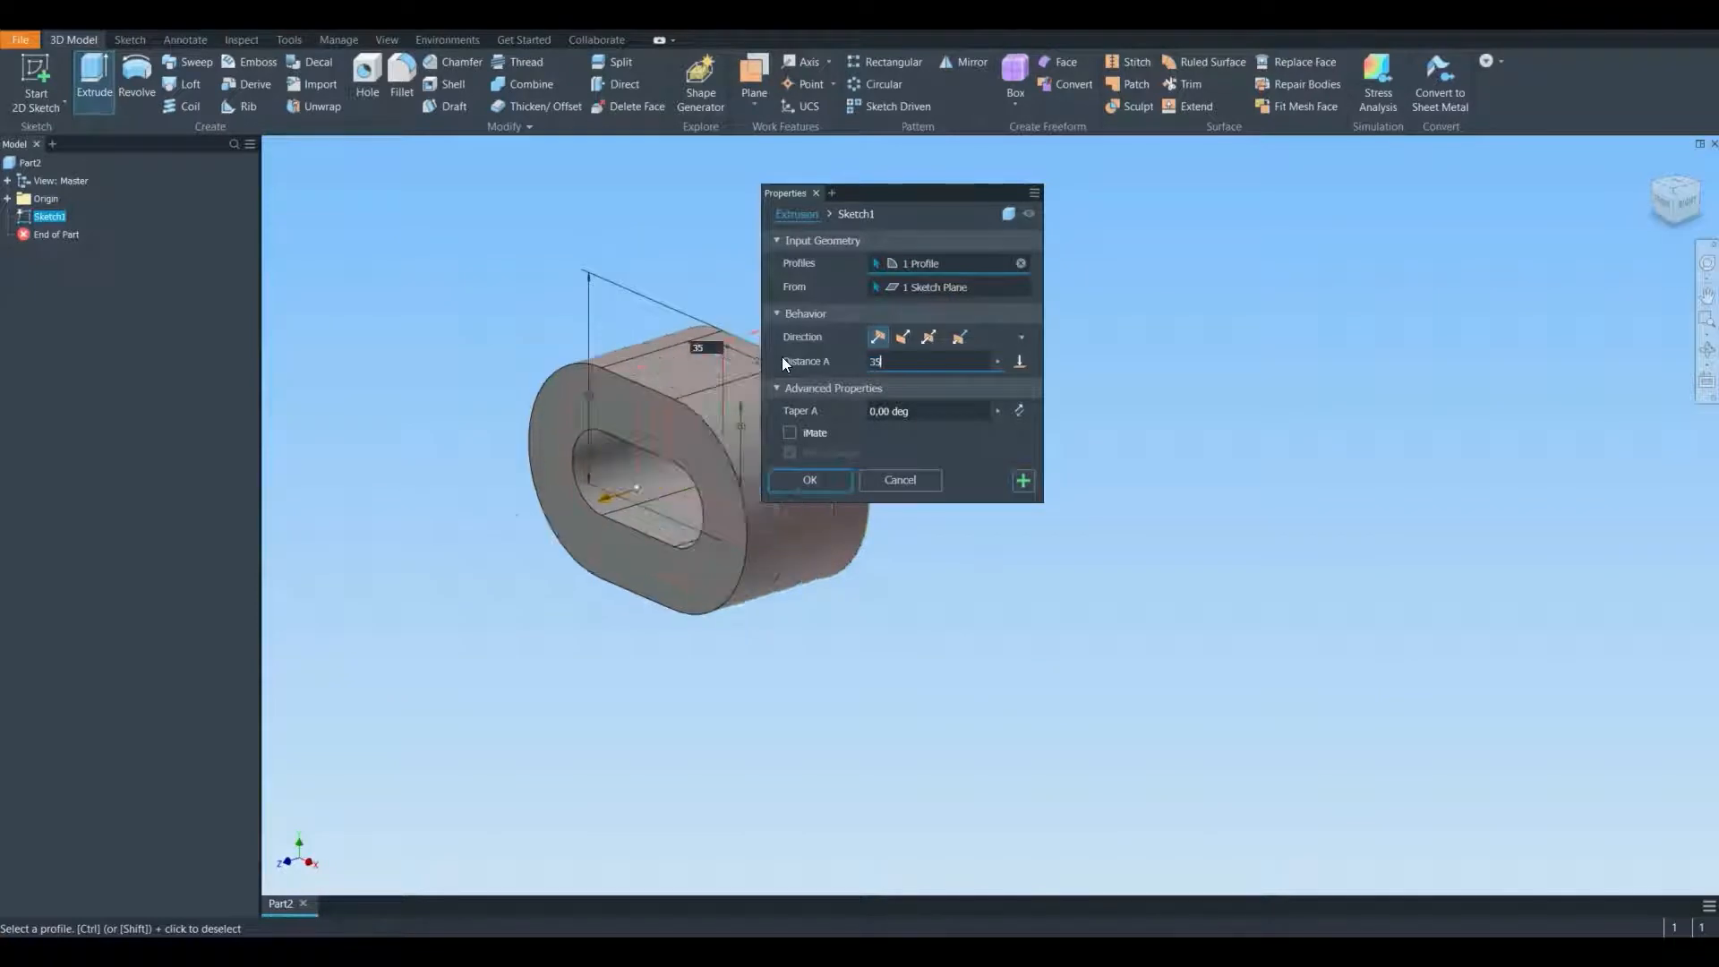
key("Return")
- Create a work plane parallel to the YZ plane and tangent to the slotted body's outer rounded end on the origin side
middle_click_drag(813, 376, 788, 483)
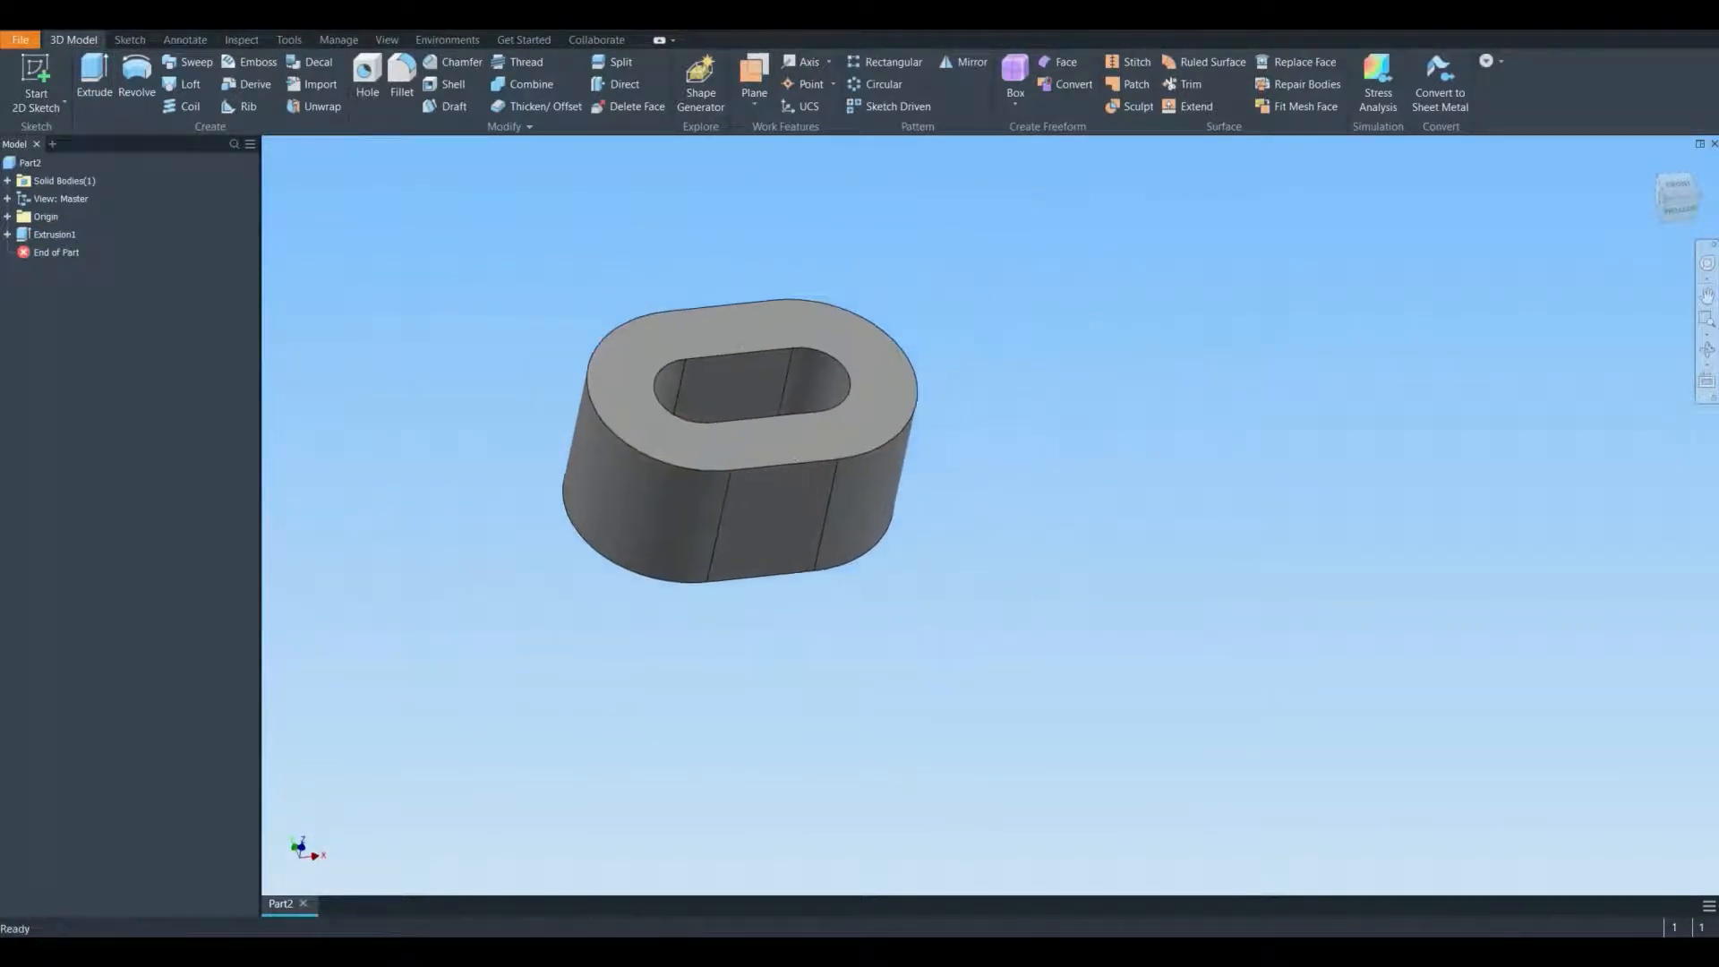
key("alt+Tab")
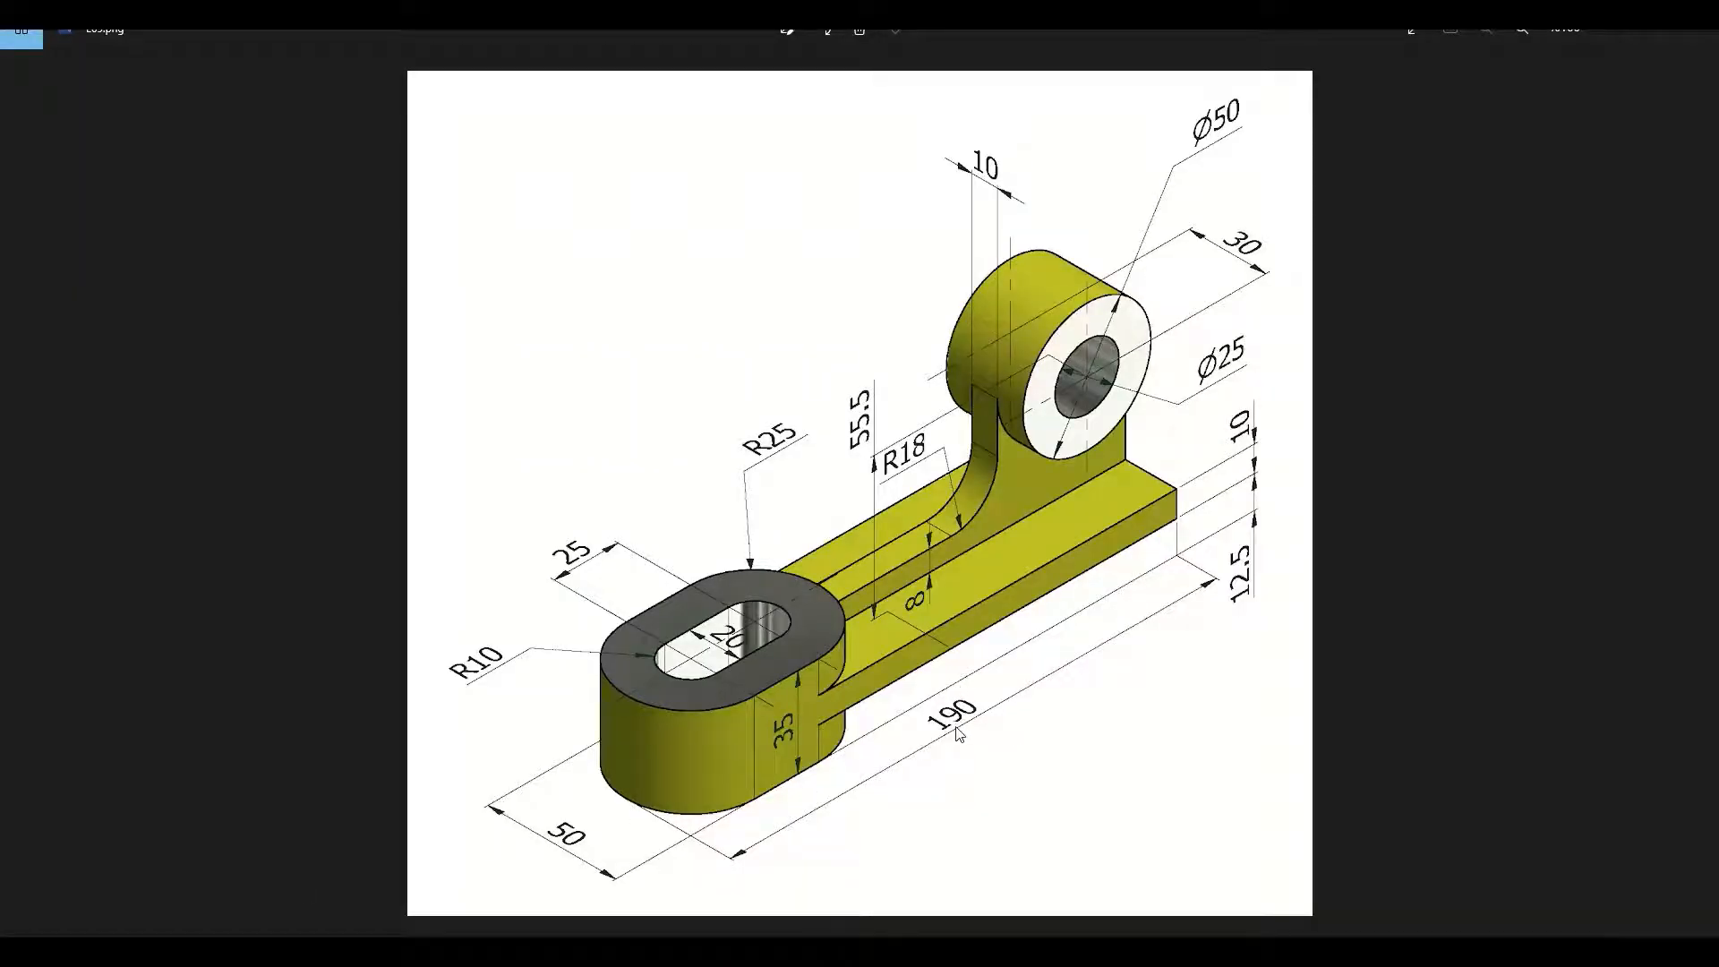
key("alt+Tab")
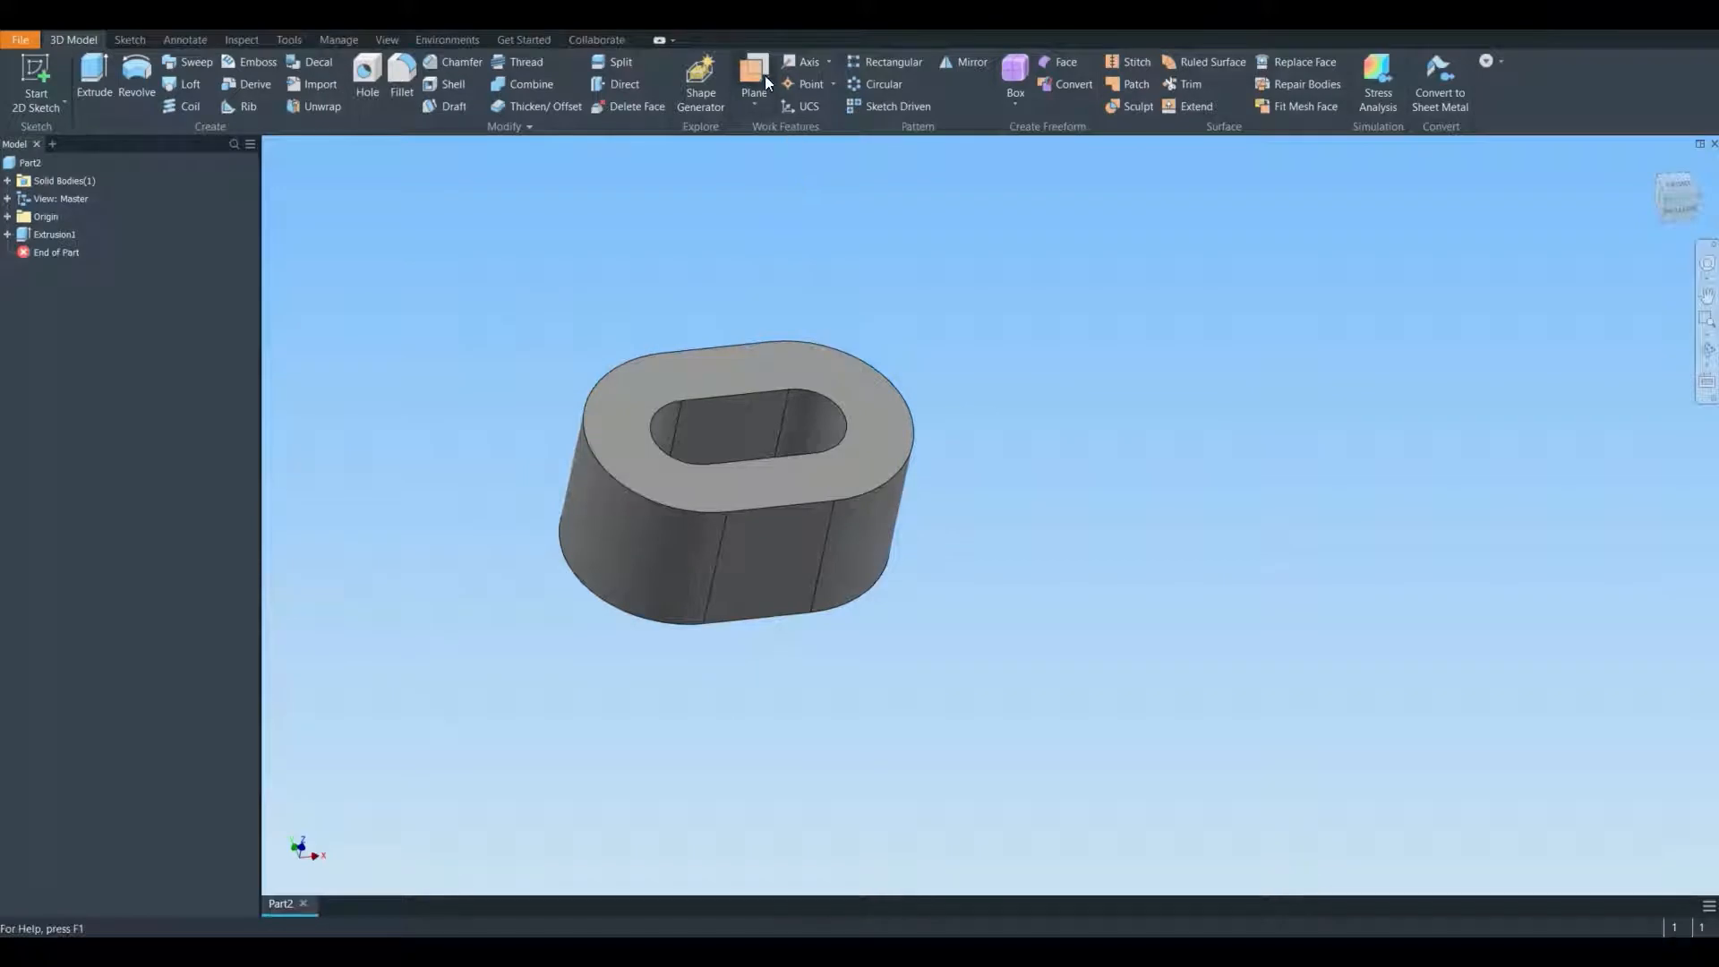
left_click(759, 73)
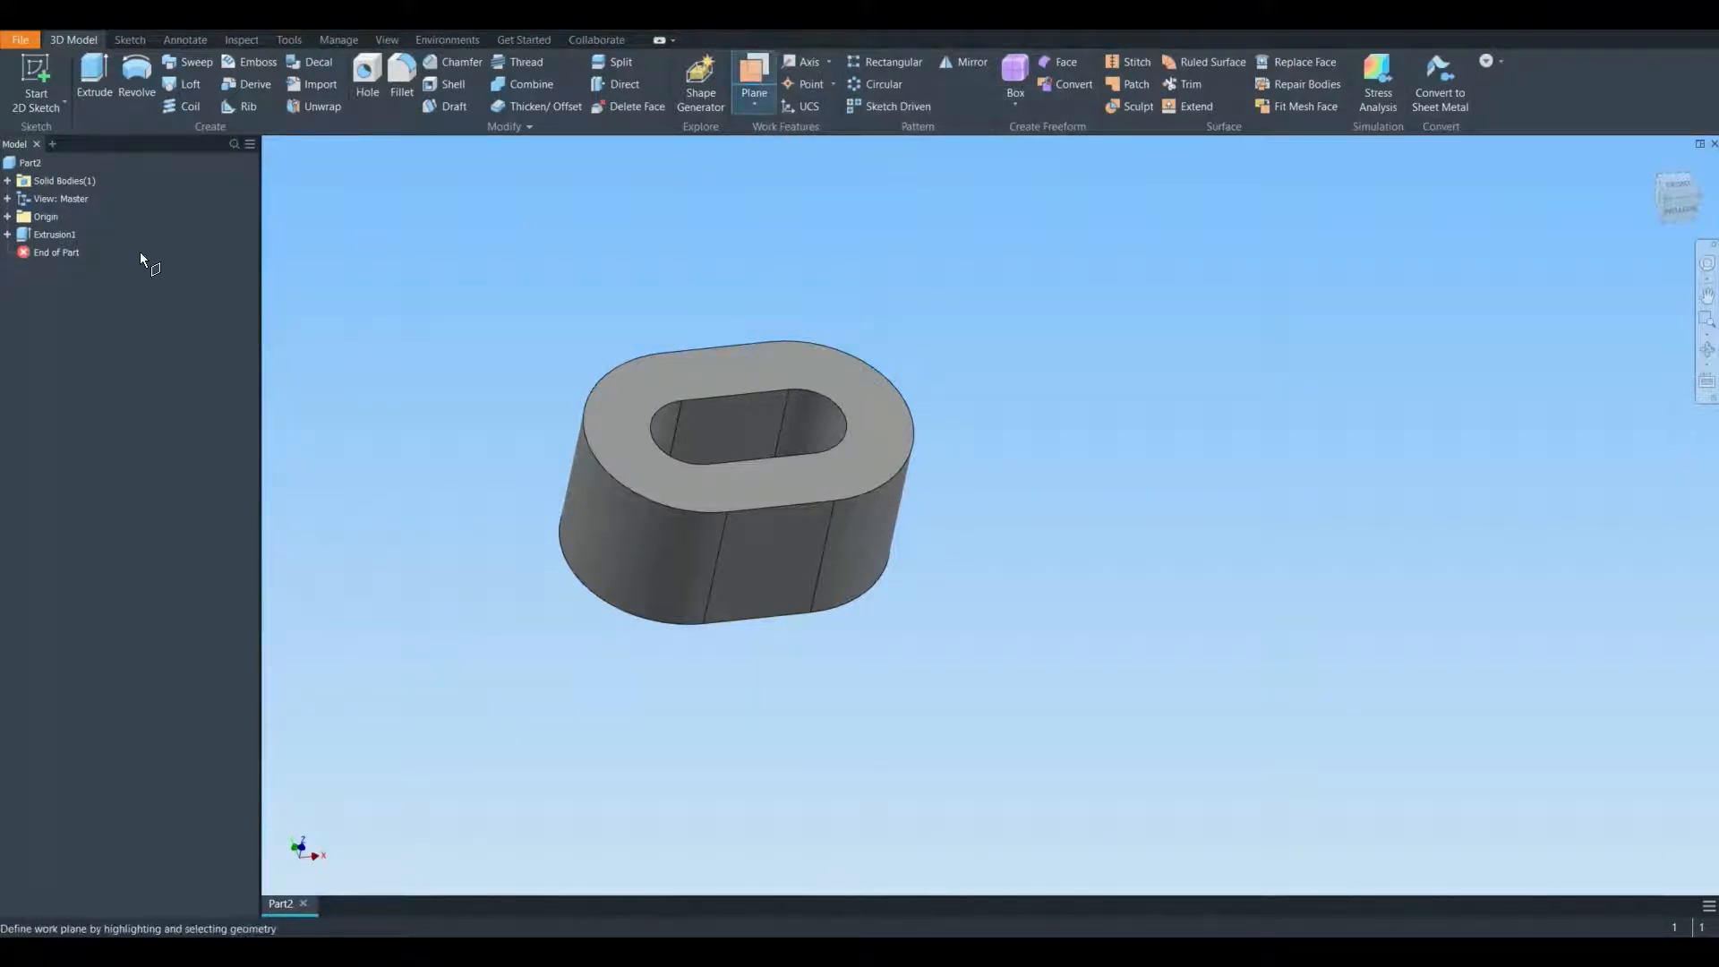
left_click(8, 217)
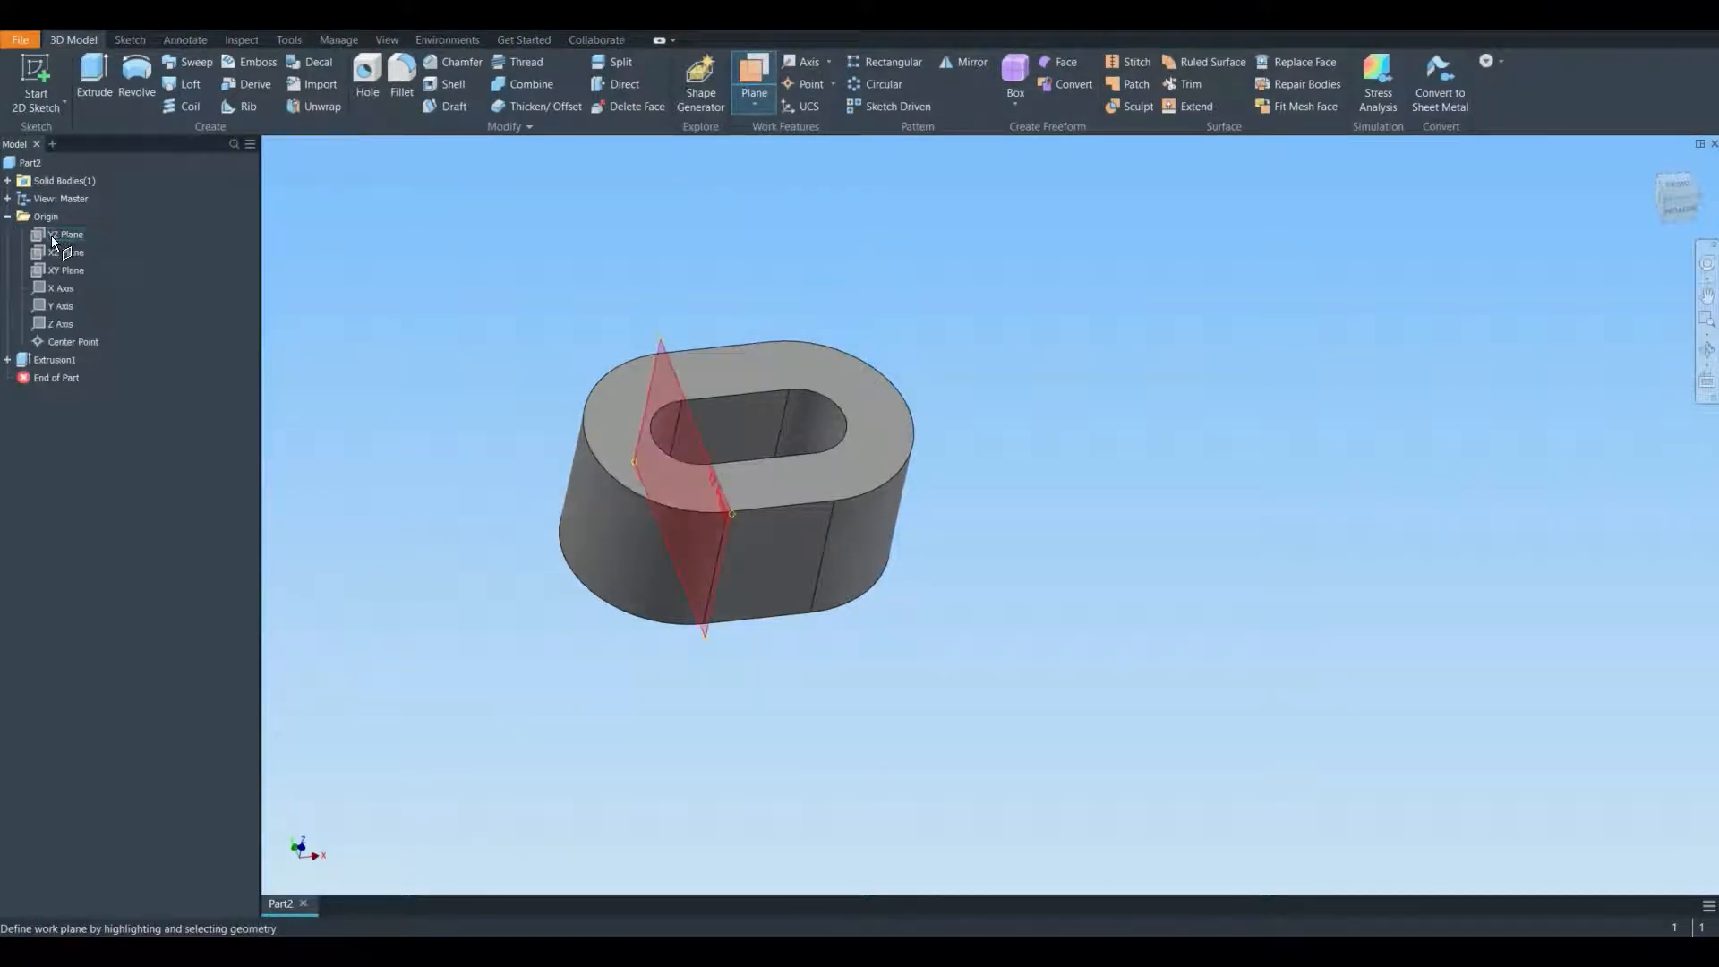
left_click(62, 234)
left_click(588, 513)
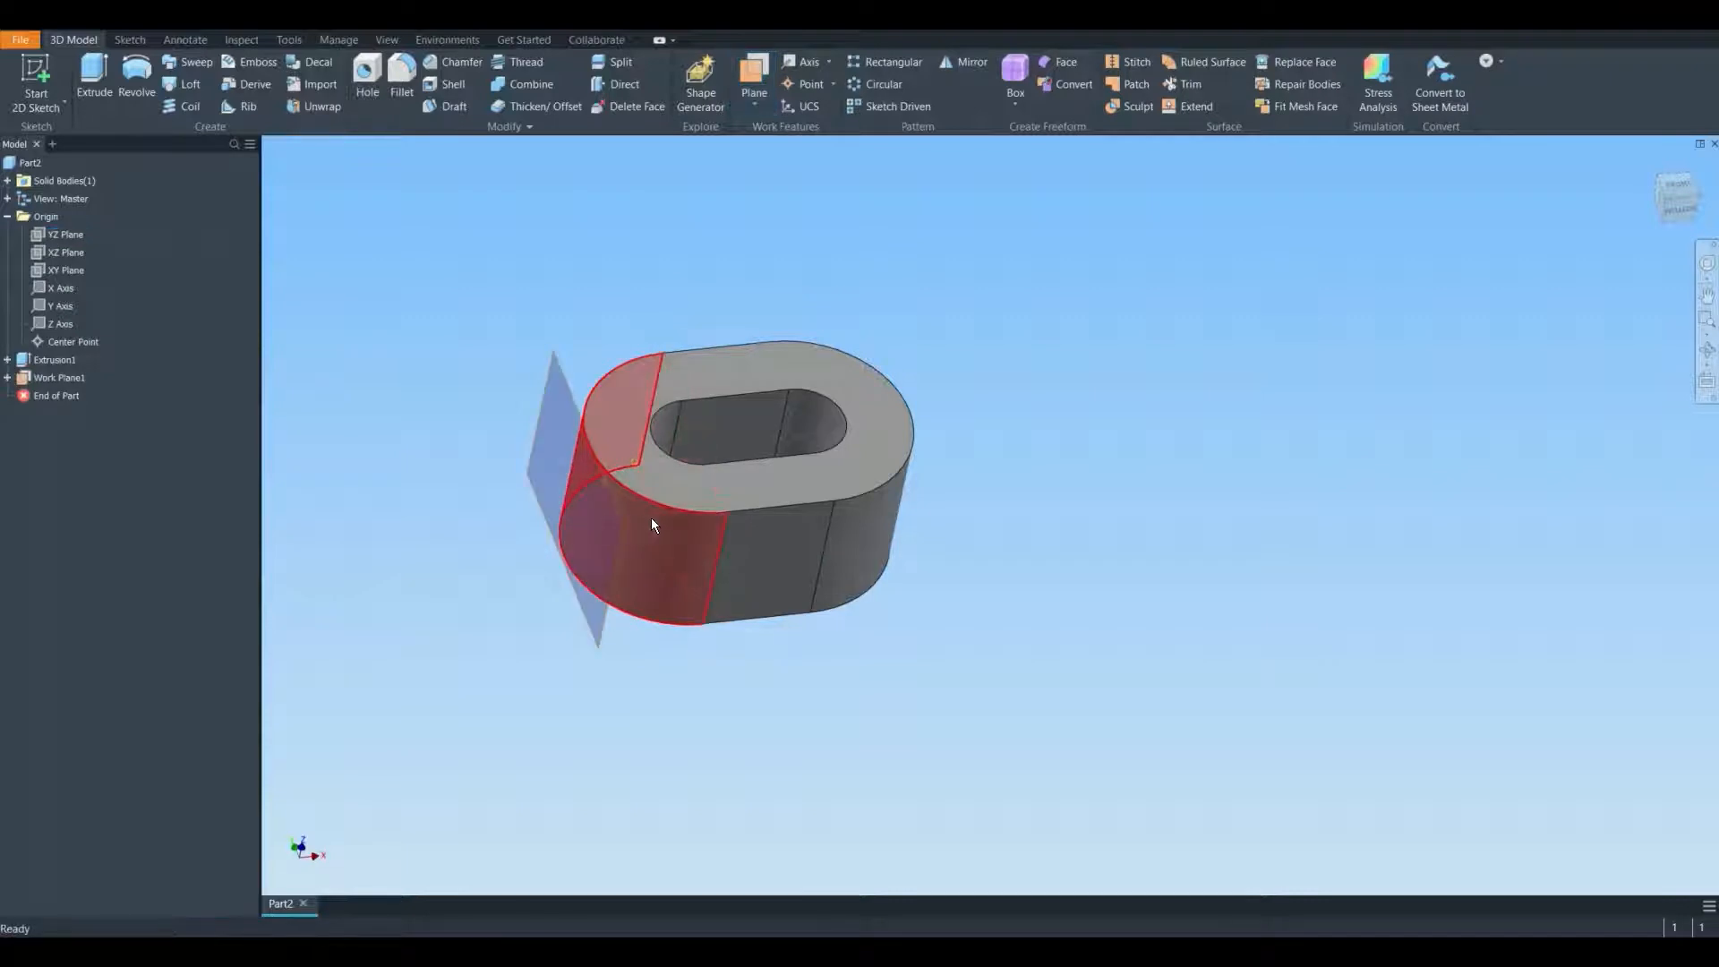
- Create a second work plane offset 190 mm from the tangent plane, past the far end of the slotted body
left_click(759, 89)
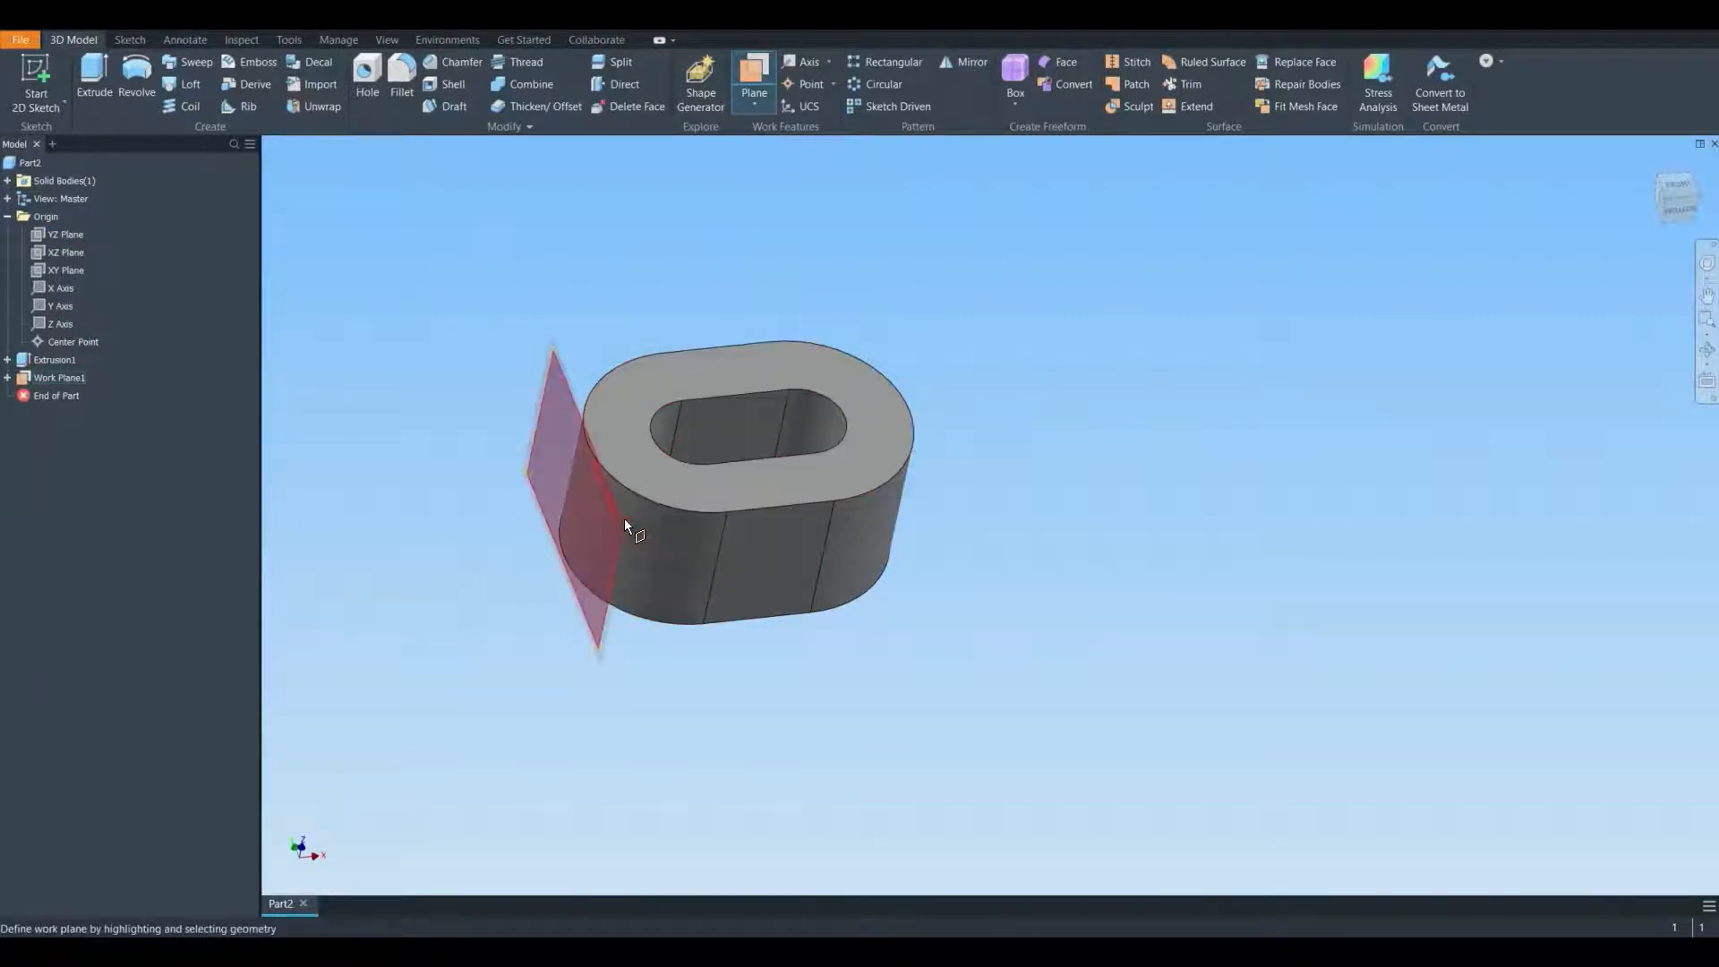
left_click_drag(619, 528, 1230, 480)
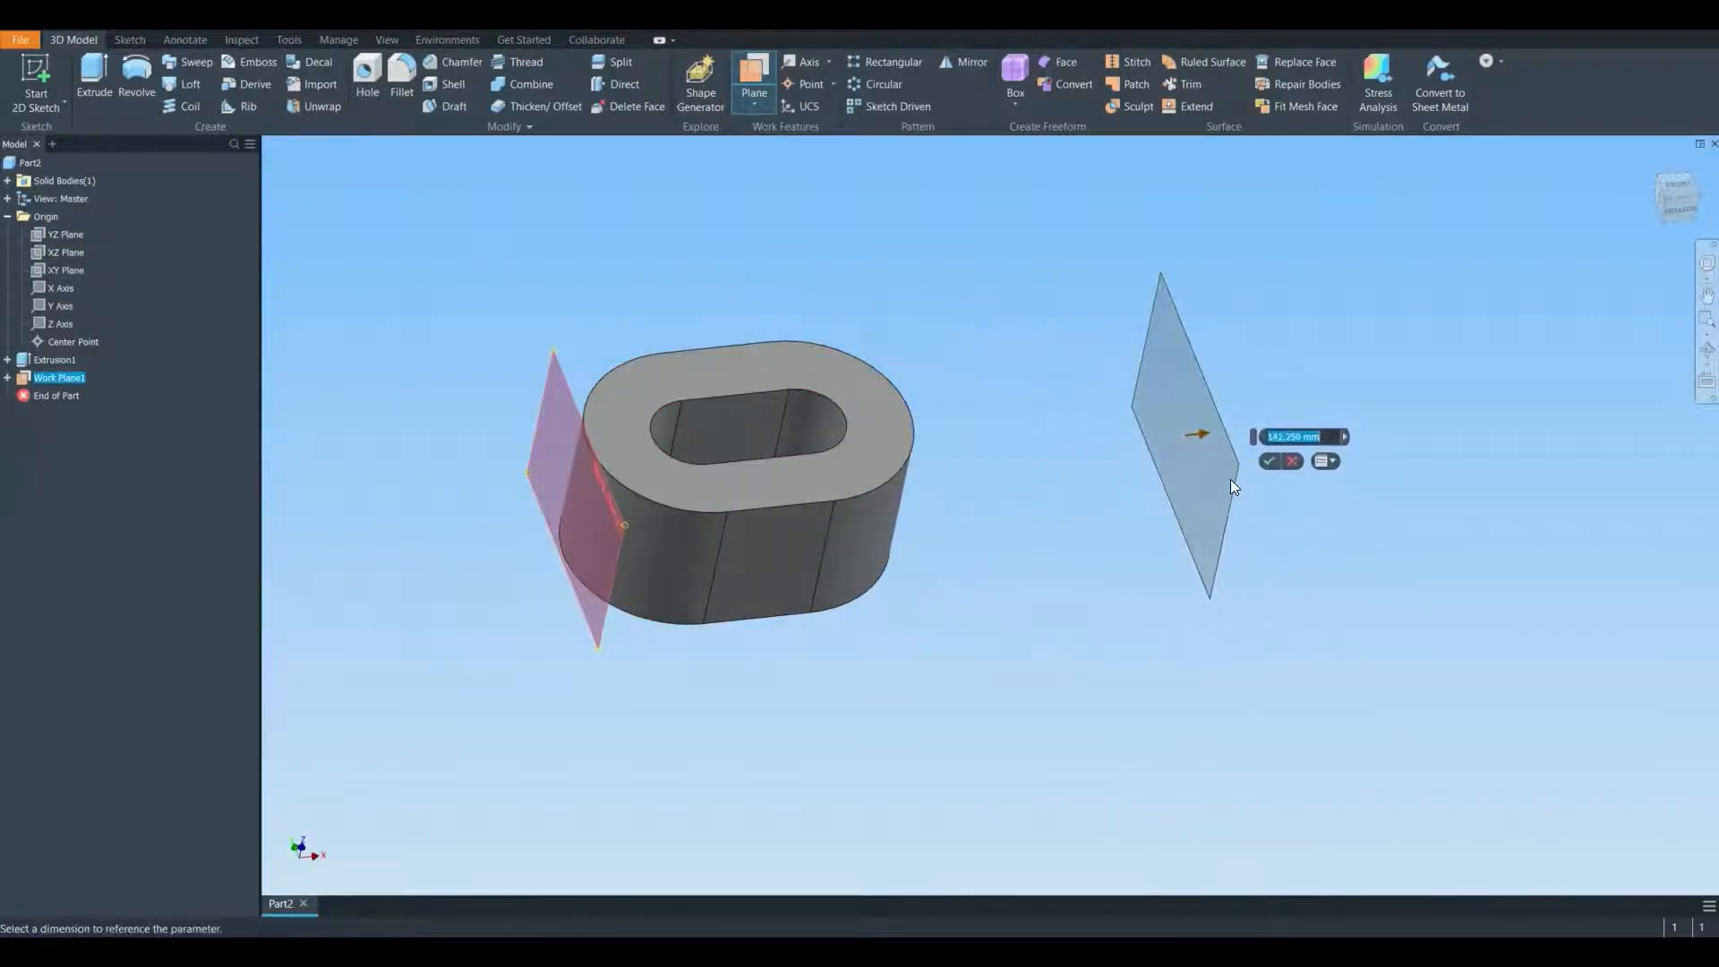
type("150")
key("Return")
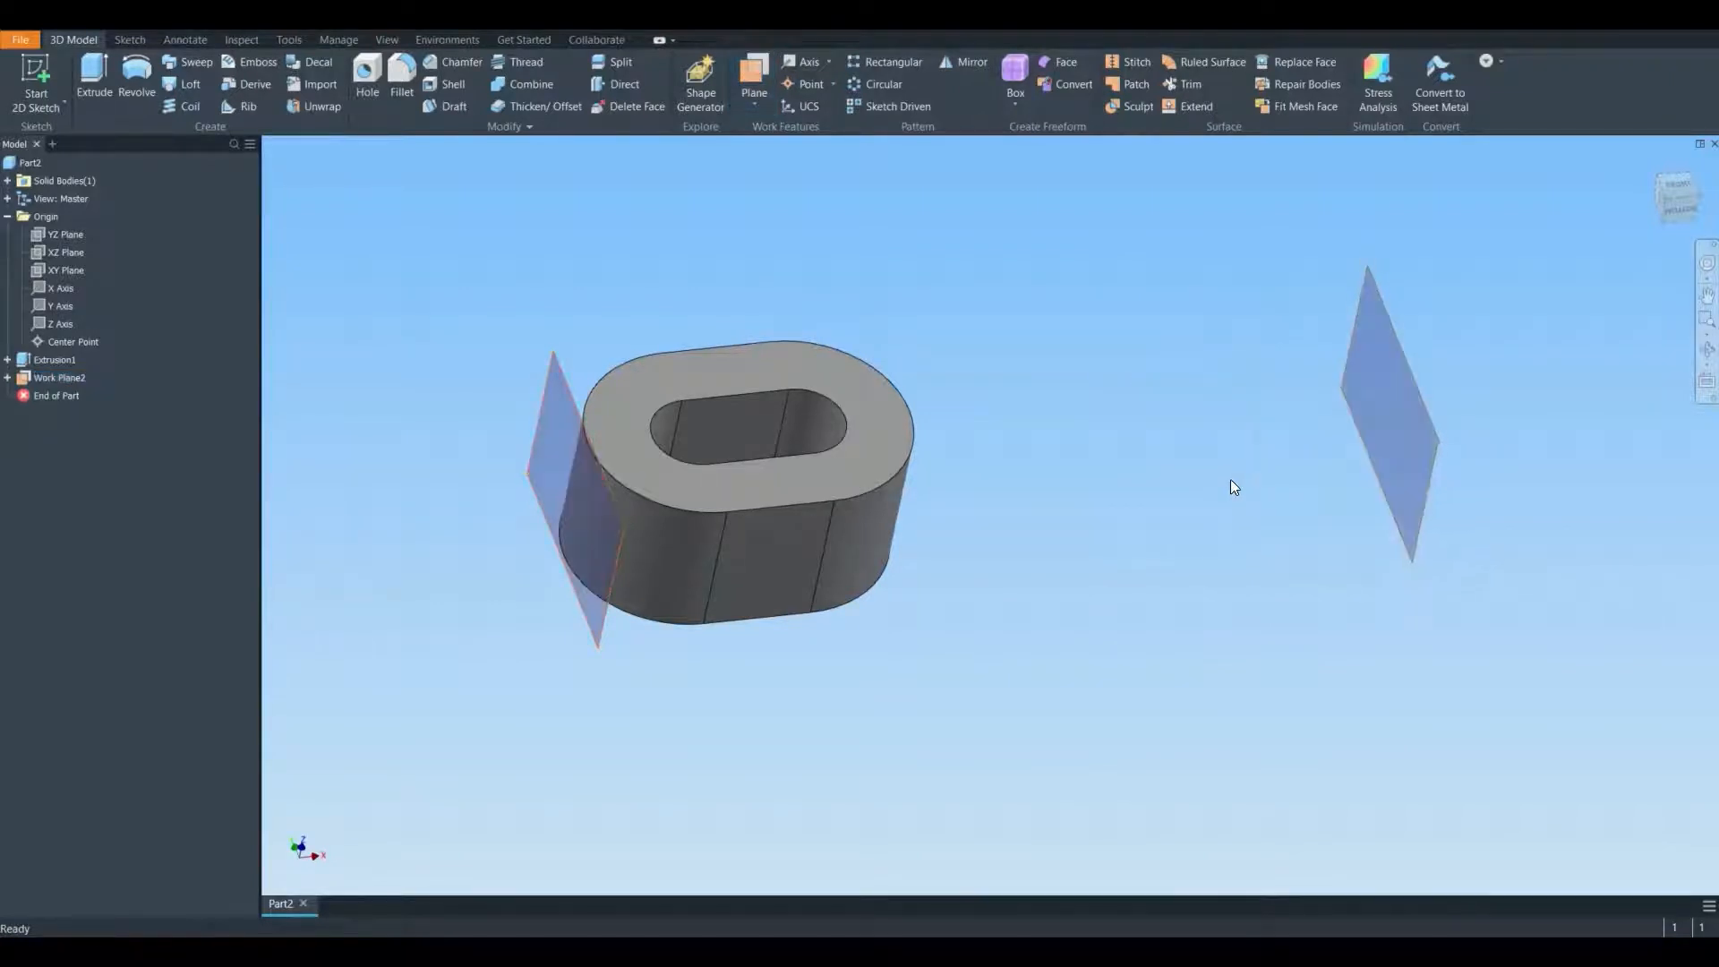
- Start a sketch on the offset work plane and project the slotted body's two vertical side edges into it
middle_click_drag(1136, 524, 878, 529)
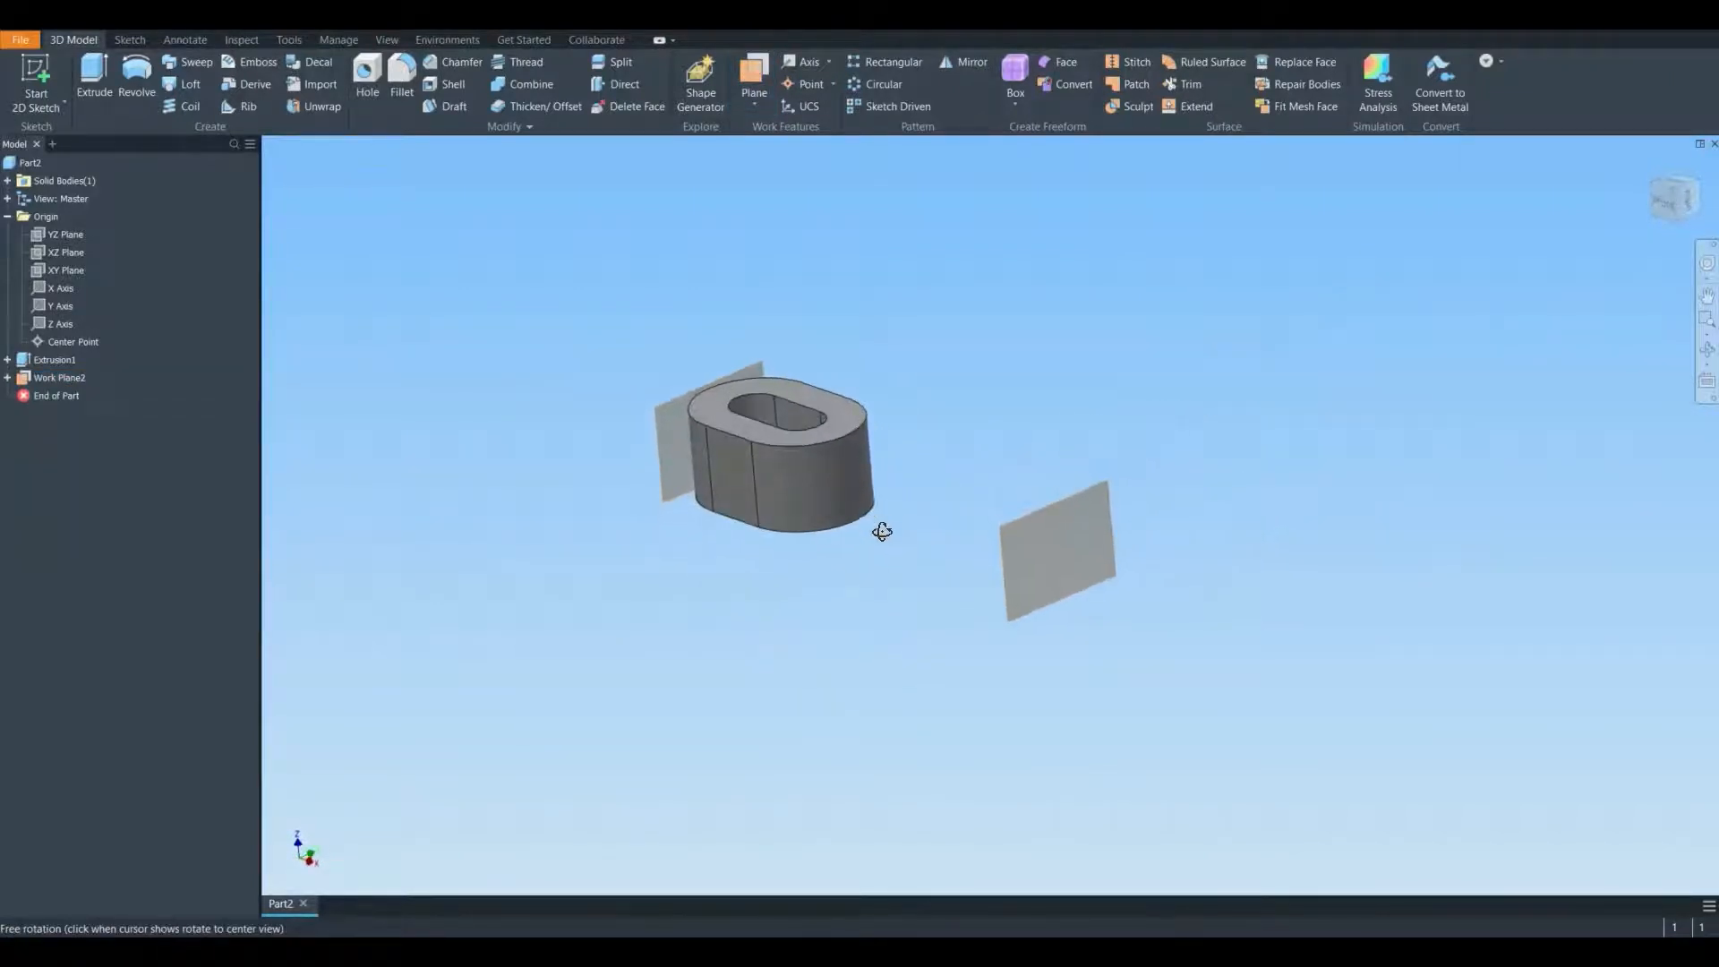
left_click(45, 66)
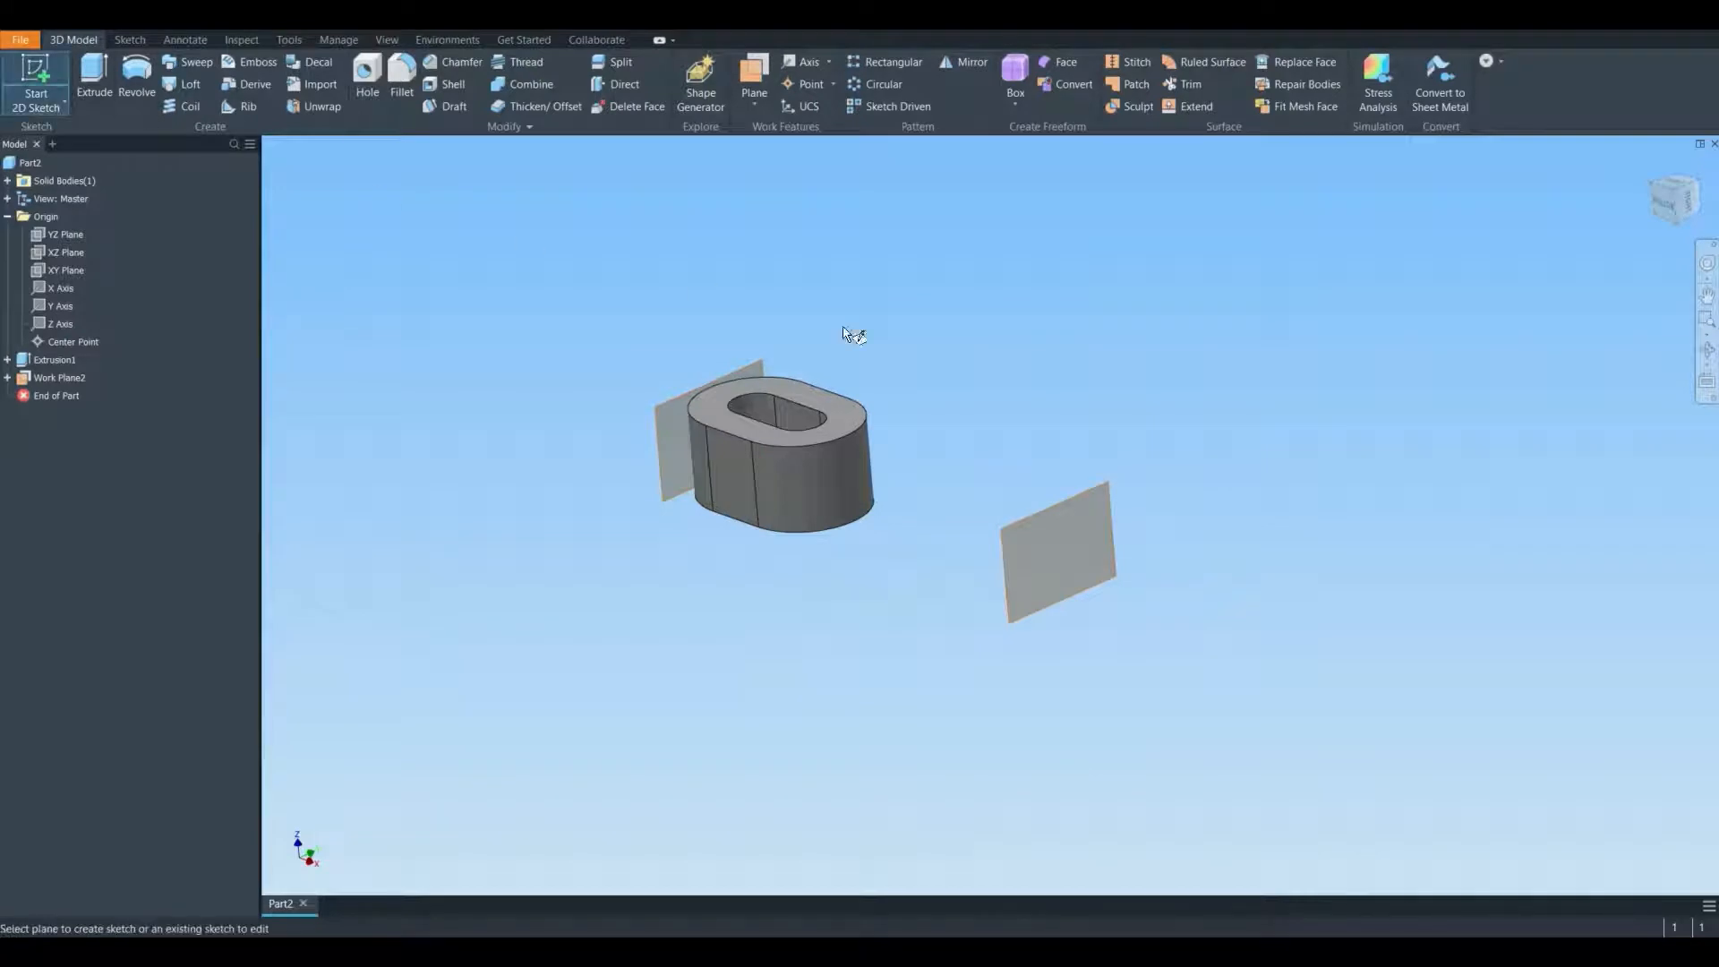
left_click(1064, 498)
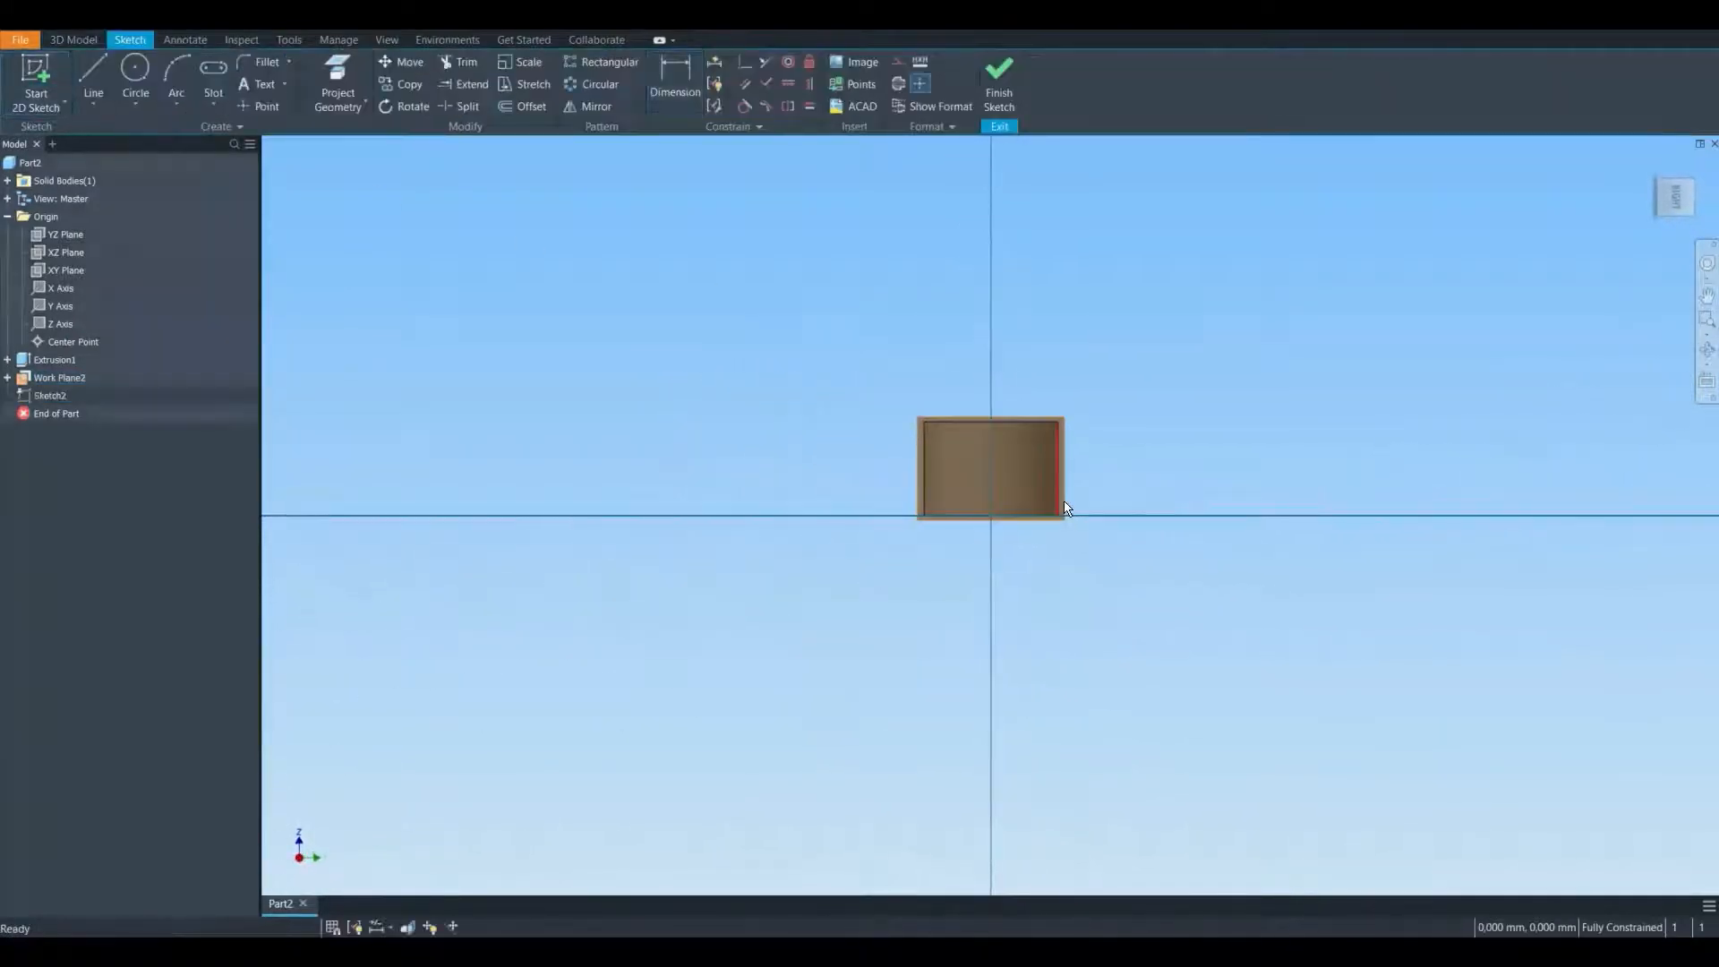
key("alt+Tab")
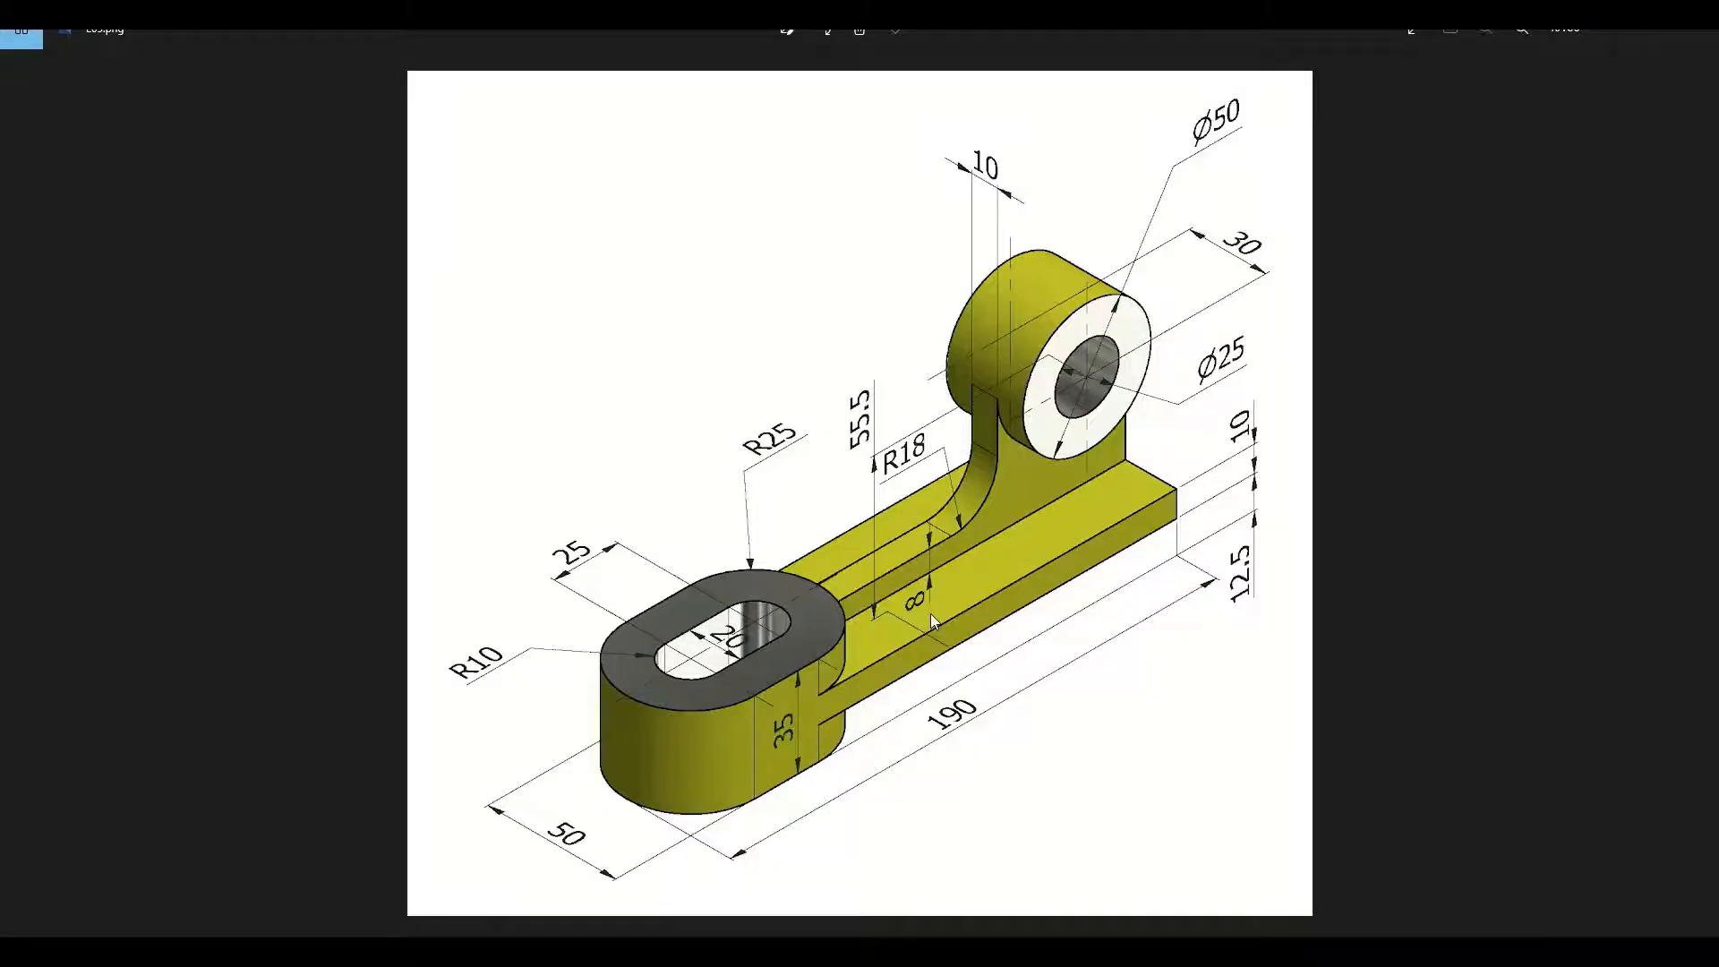
key("alt+Tab")
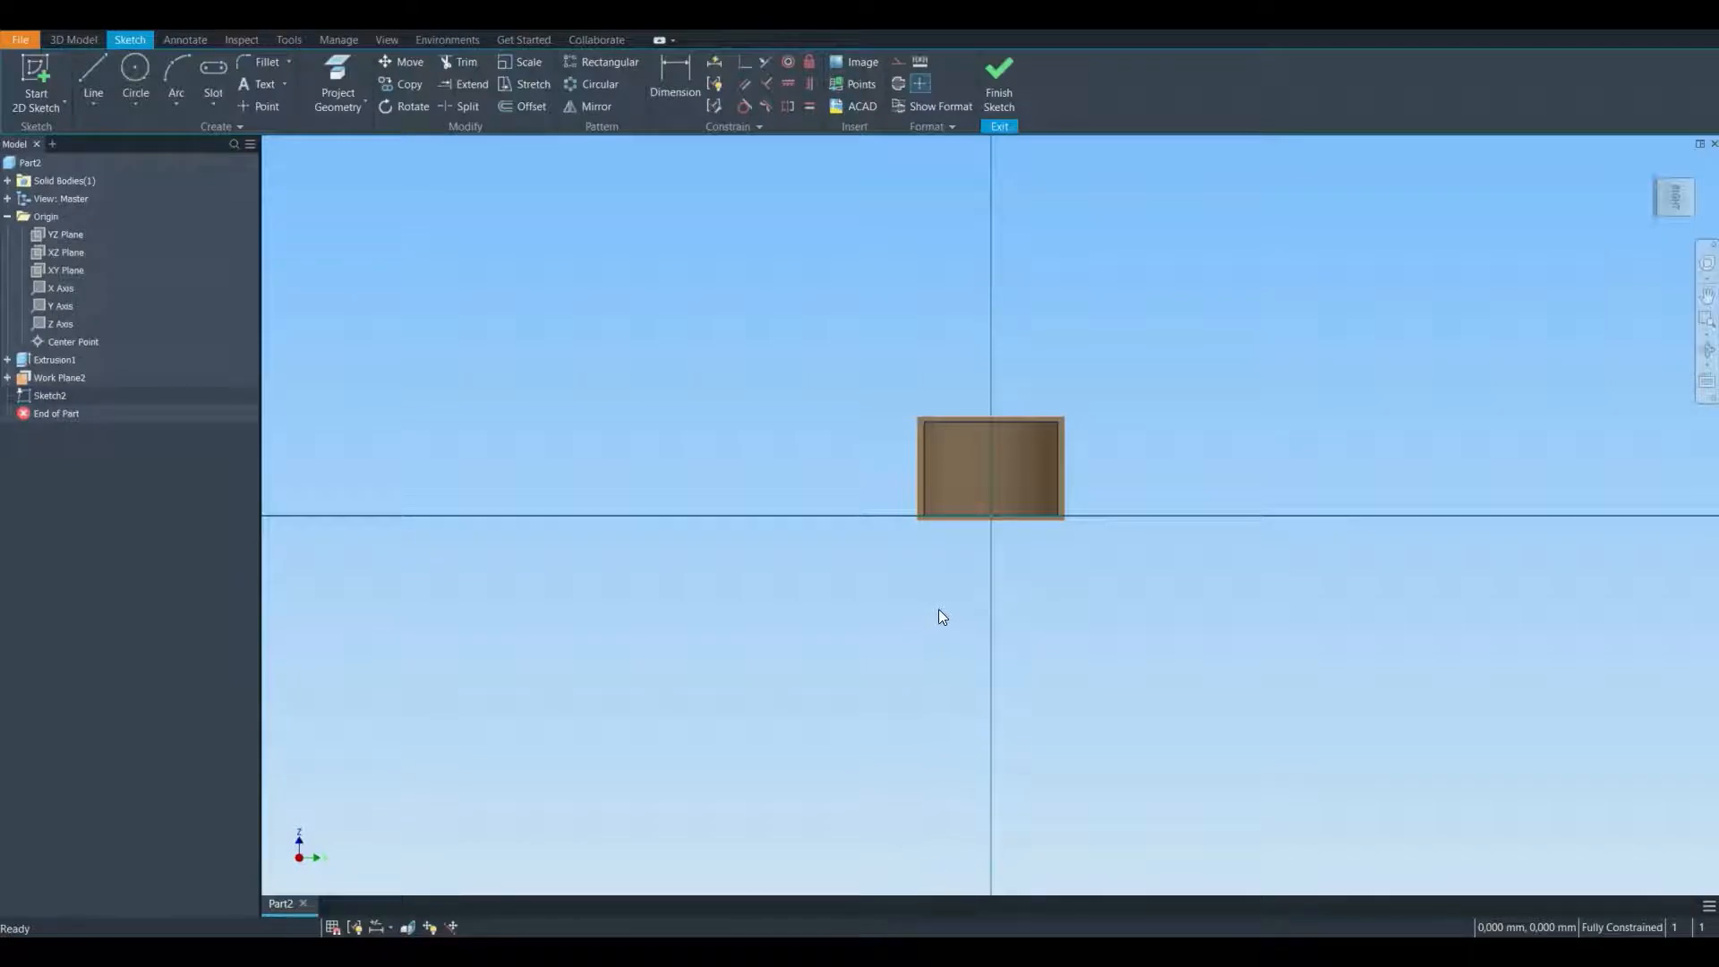
scroll(979, 492, "up", 3)
left_click(357, 65)
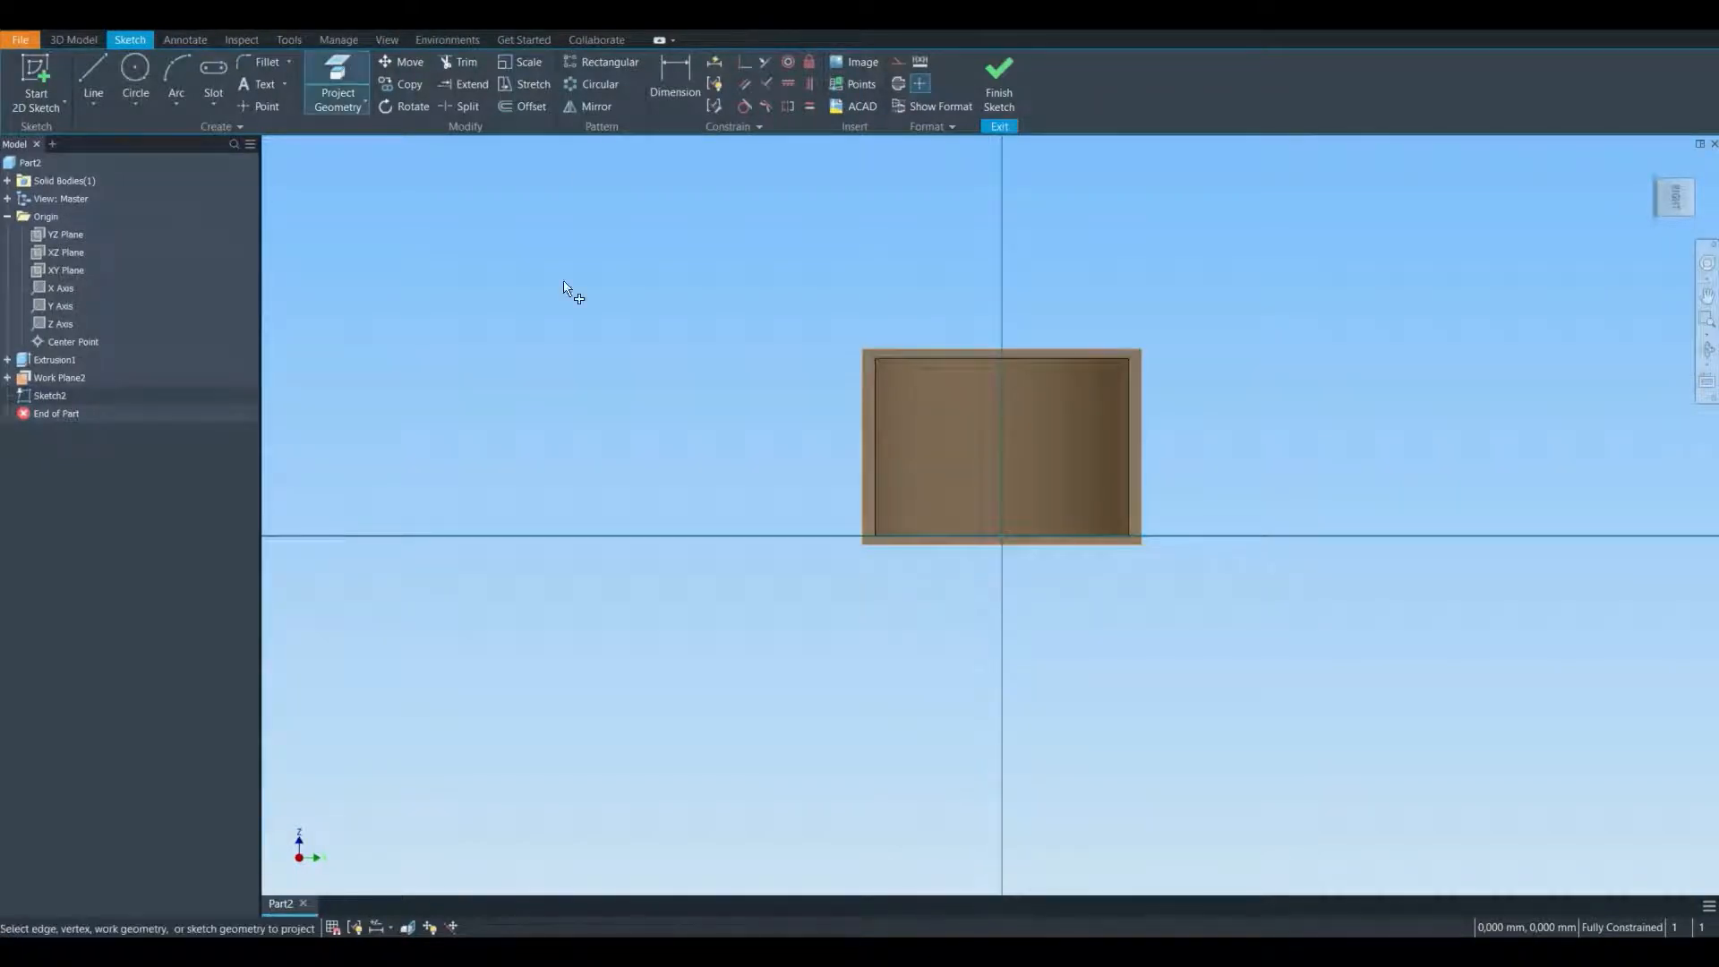
left_click(1131, 448)
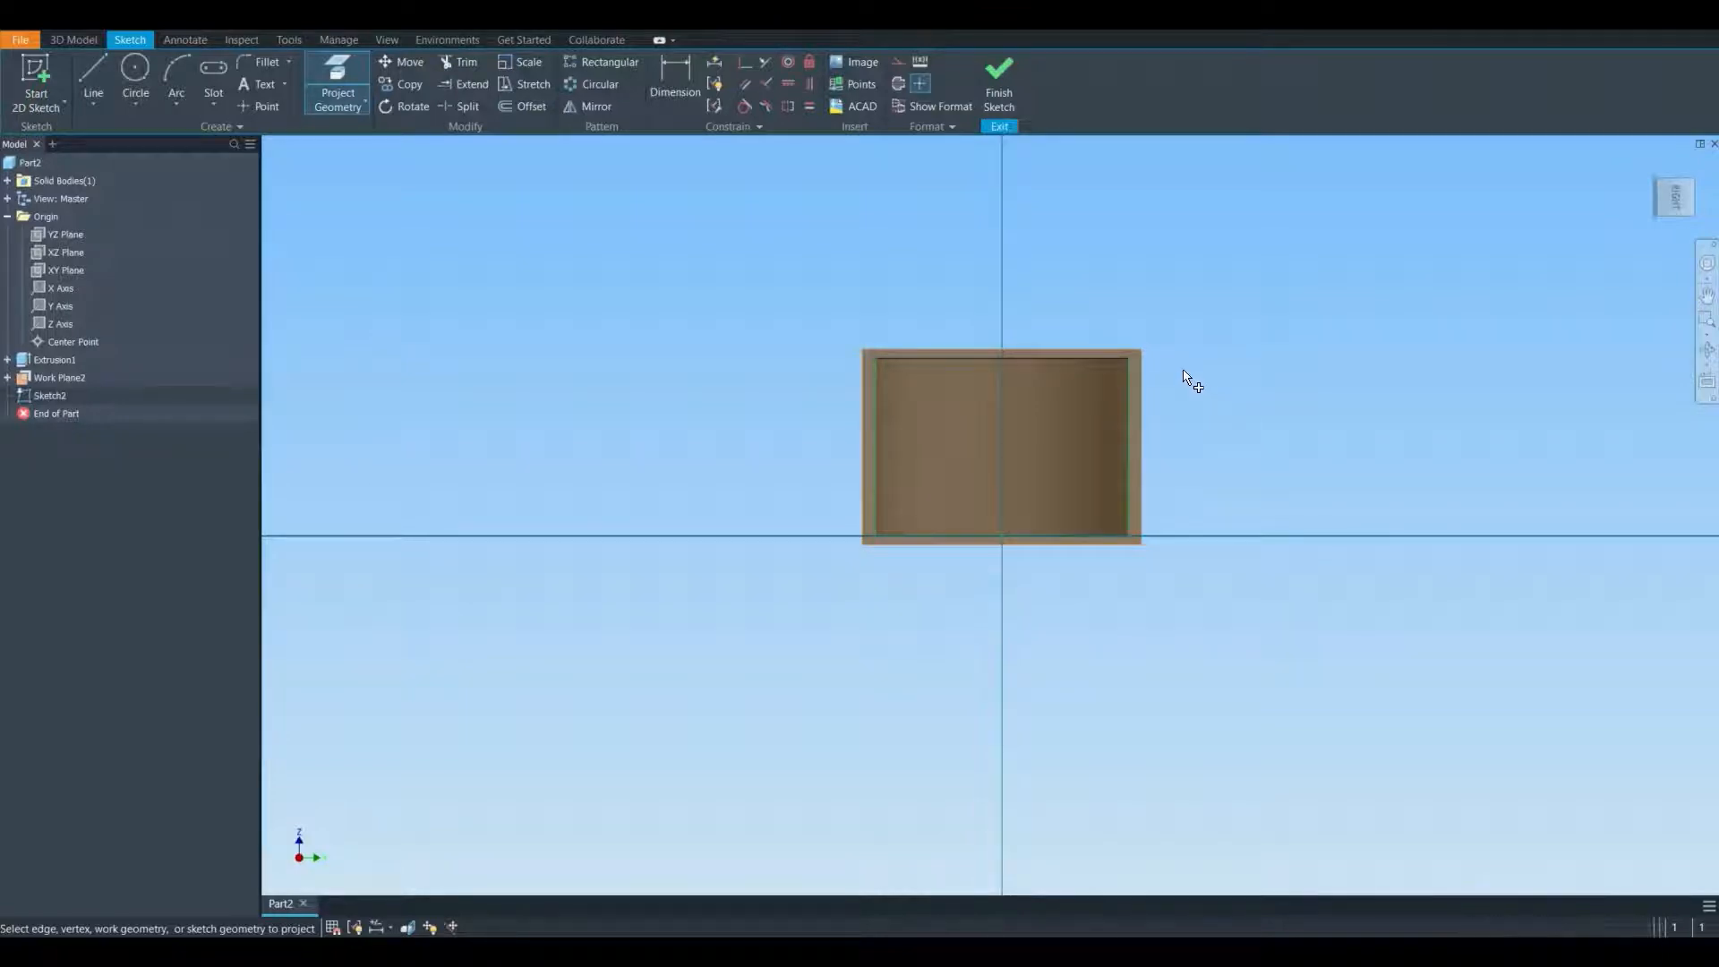
- End the geometry projection and hide both the offset work plane and the tangent work plane it is based on
right_click(73, 383)
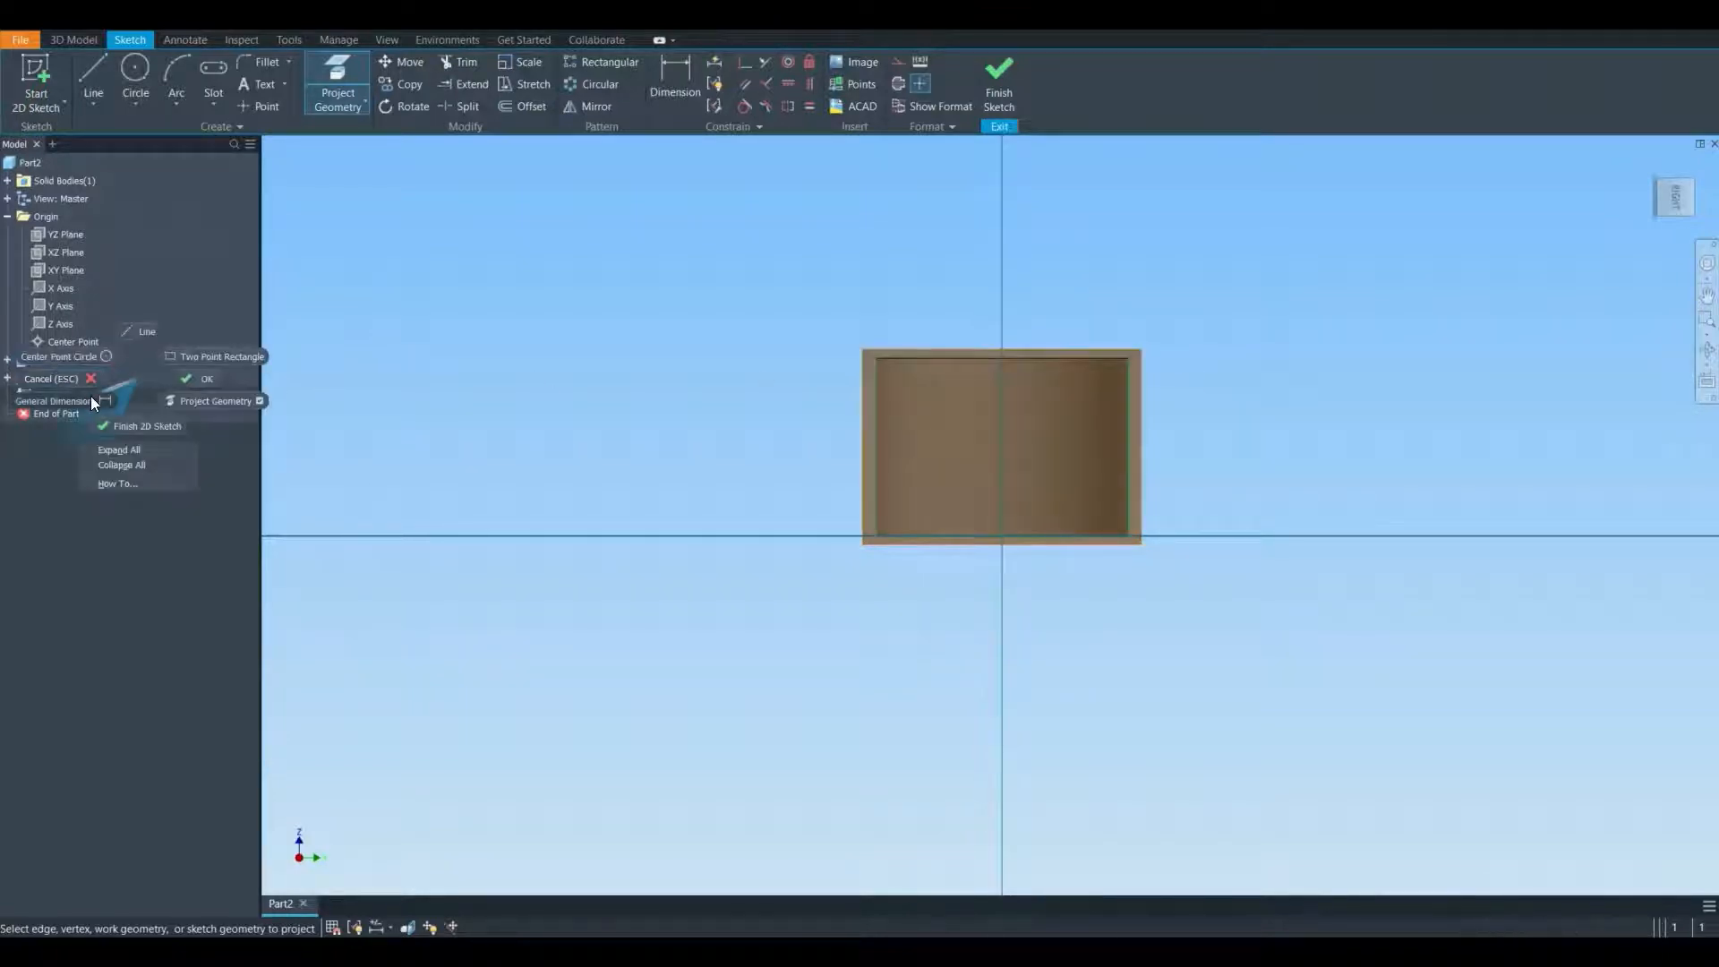
key("Escape")
key("Escape")
right_click(66, 373)
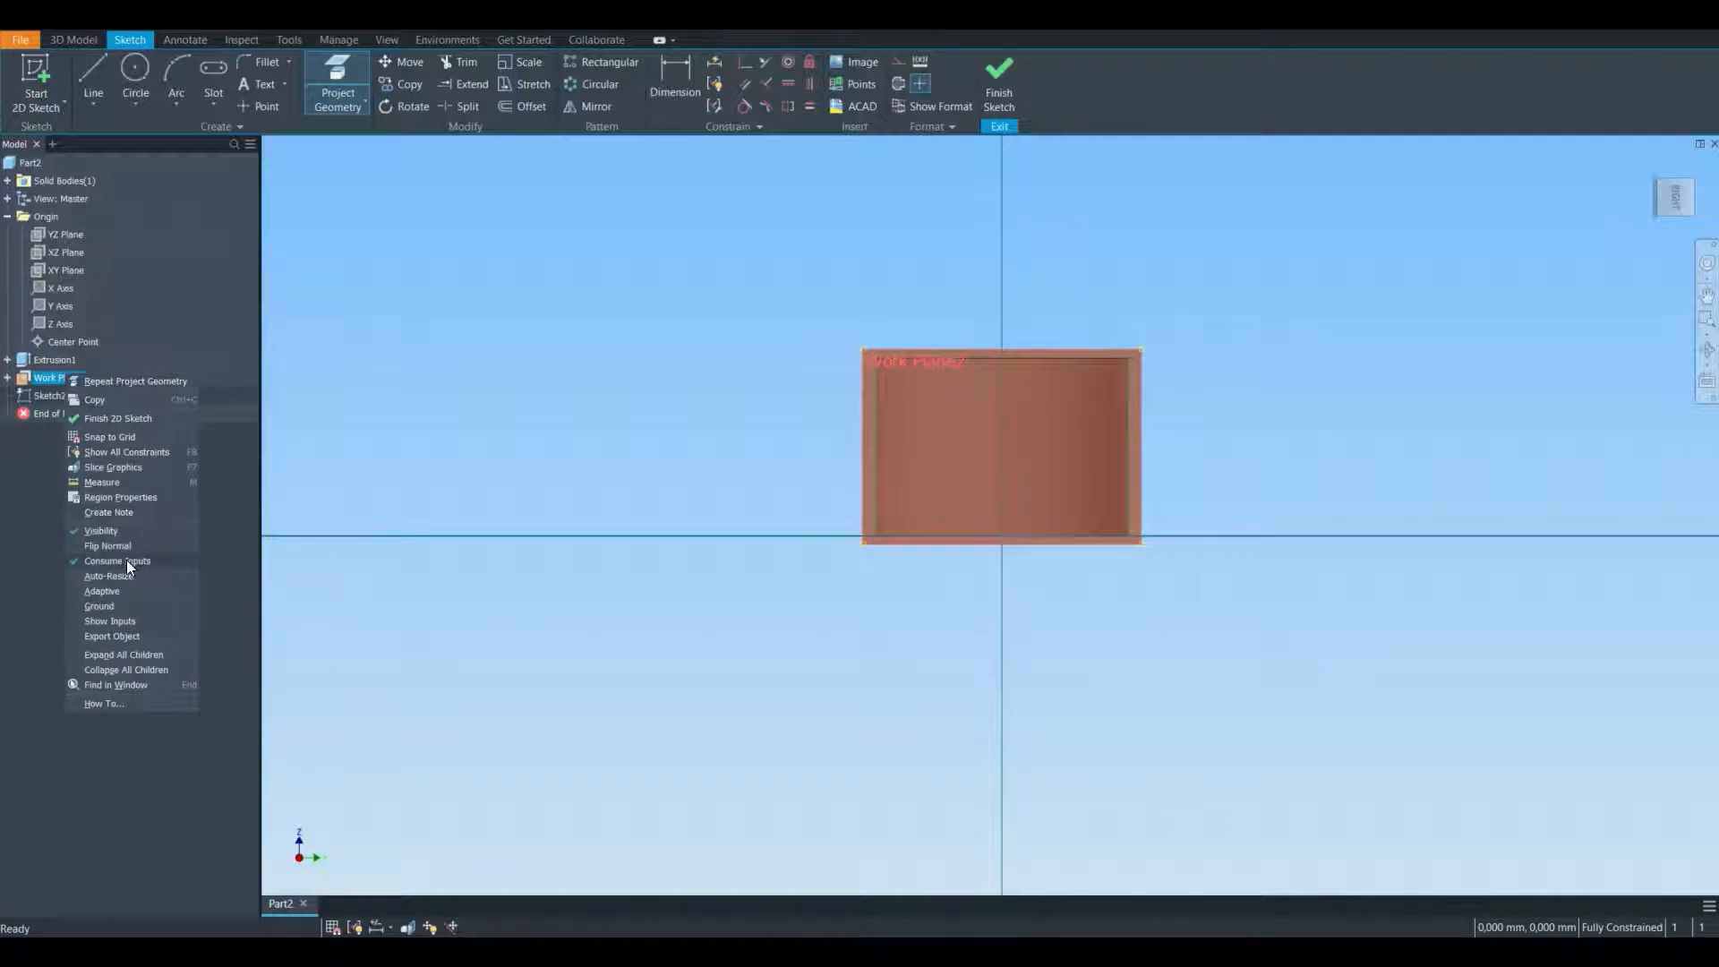
left_click(114, 529)
left_click(7, 377)
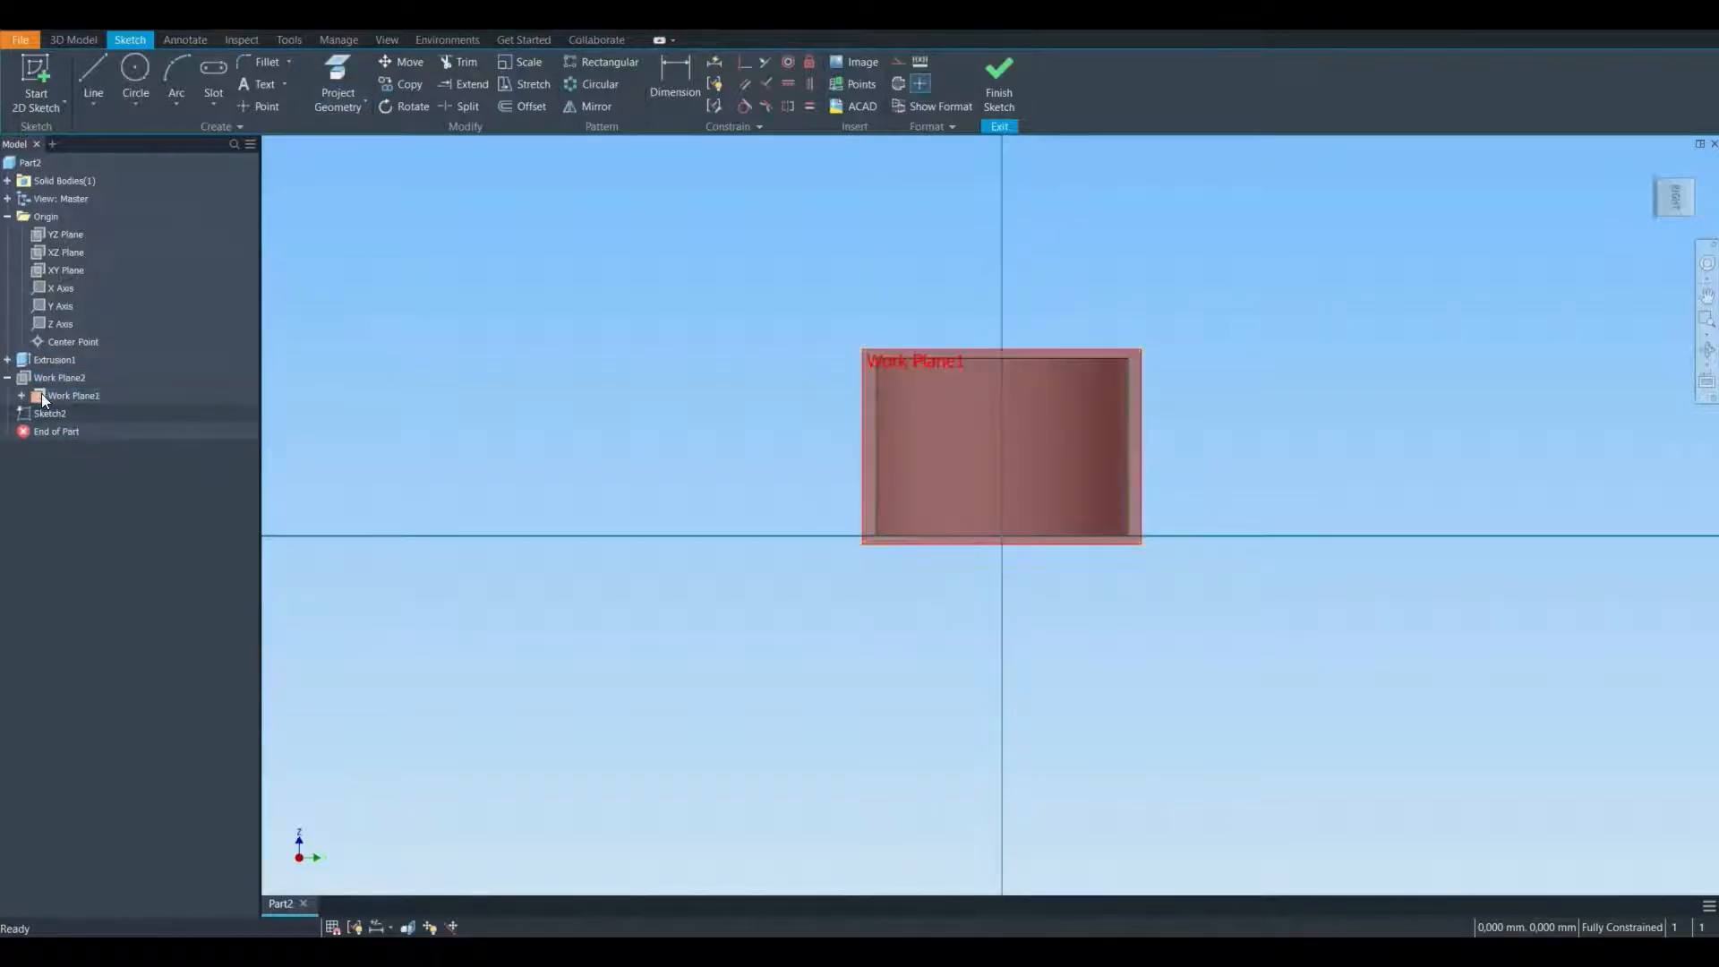
right_click(62, 396)
left_click(117, 571)
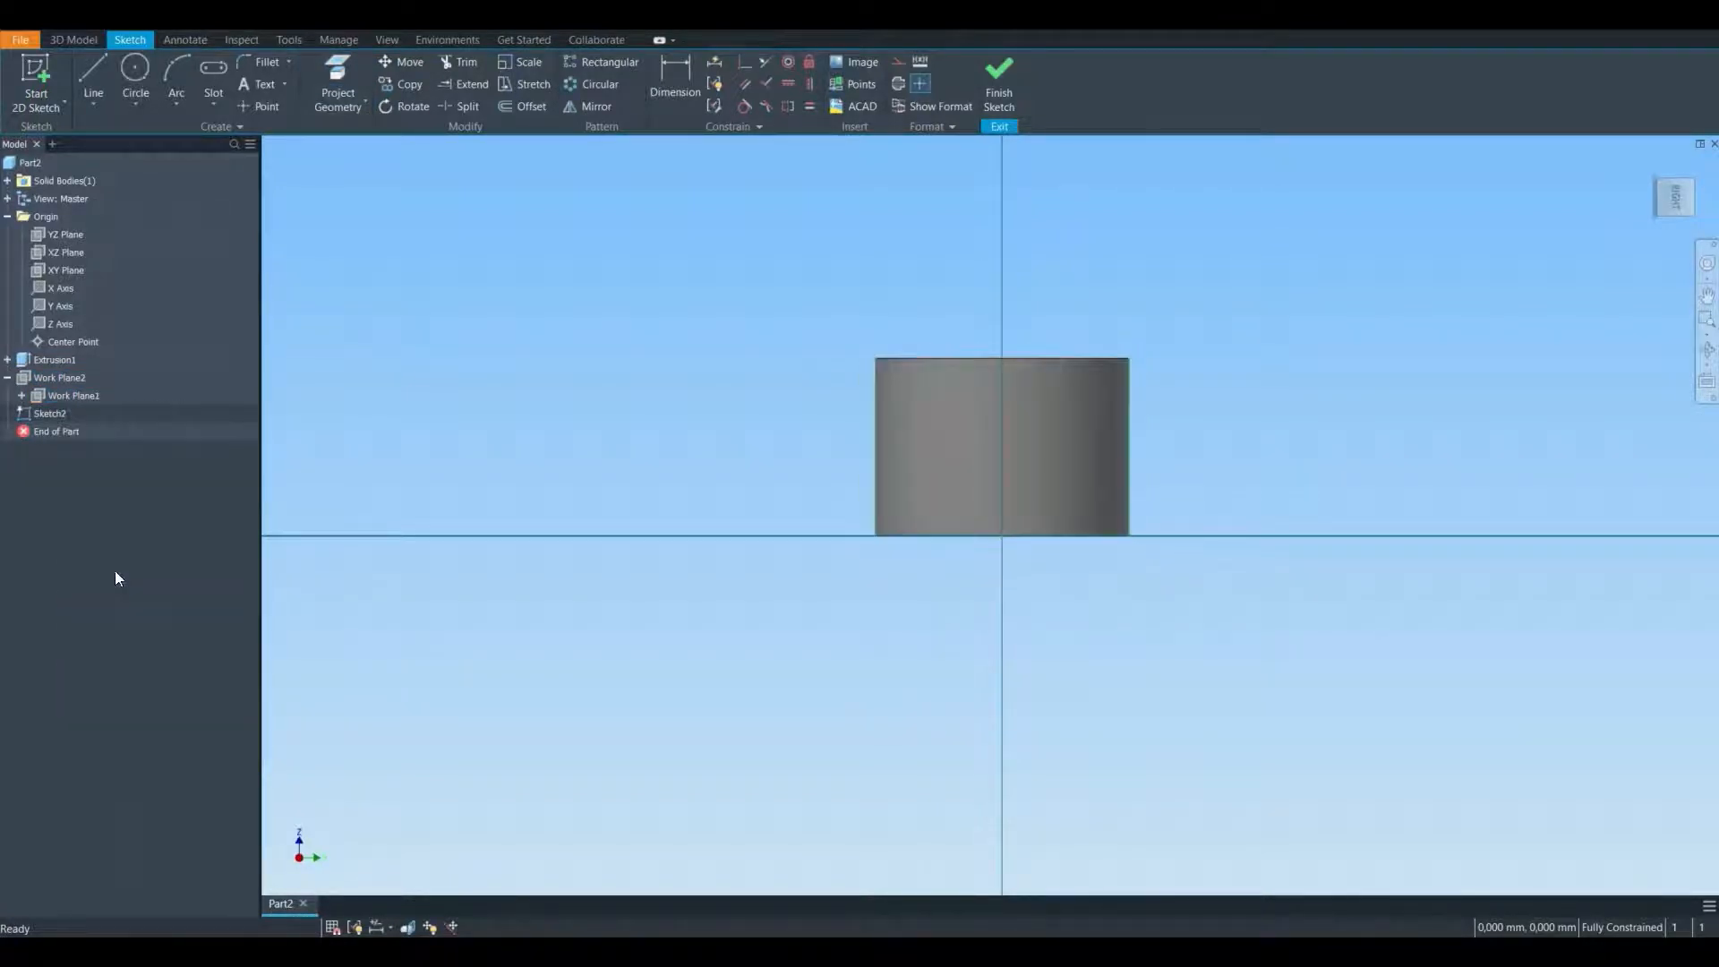
- Draw a horizontal line about 50 mm long between the two projected side edges, about 8 mm above the slotted body's base
middle_click_drag(867, 462, 706, 496)
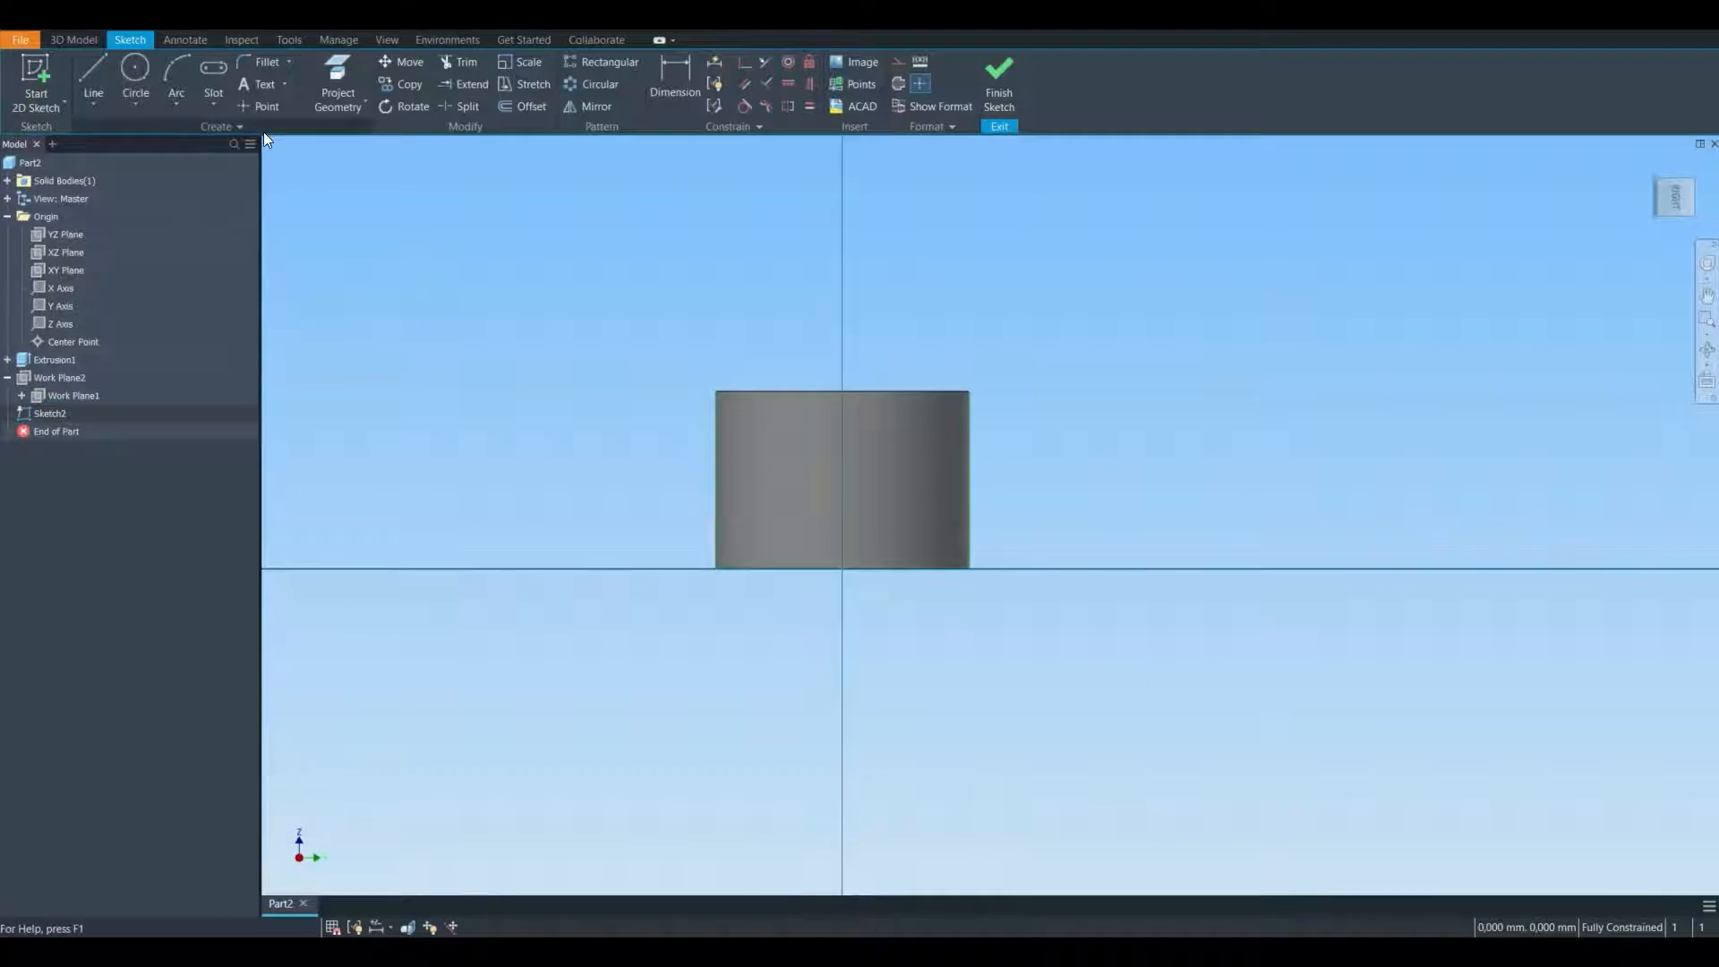
left_click(209, 100)
left_click(243, 143)
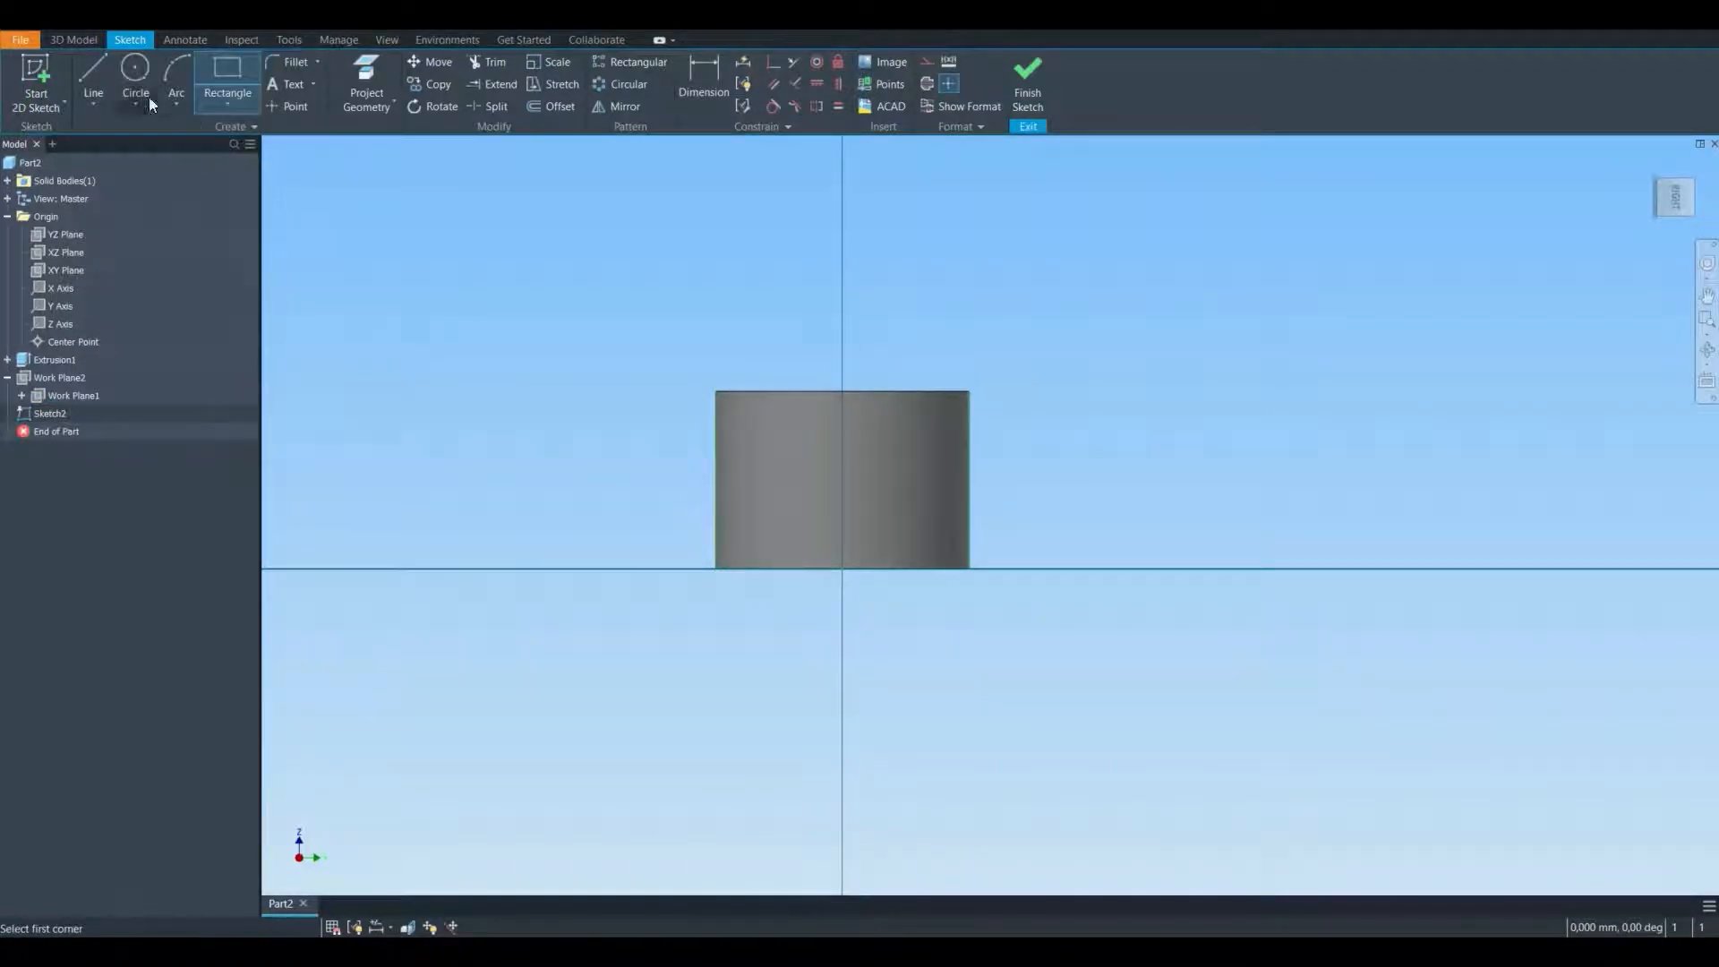
left_click(89, 73)
left_click(716, 527)
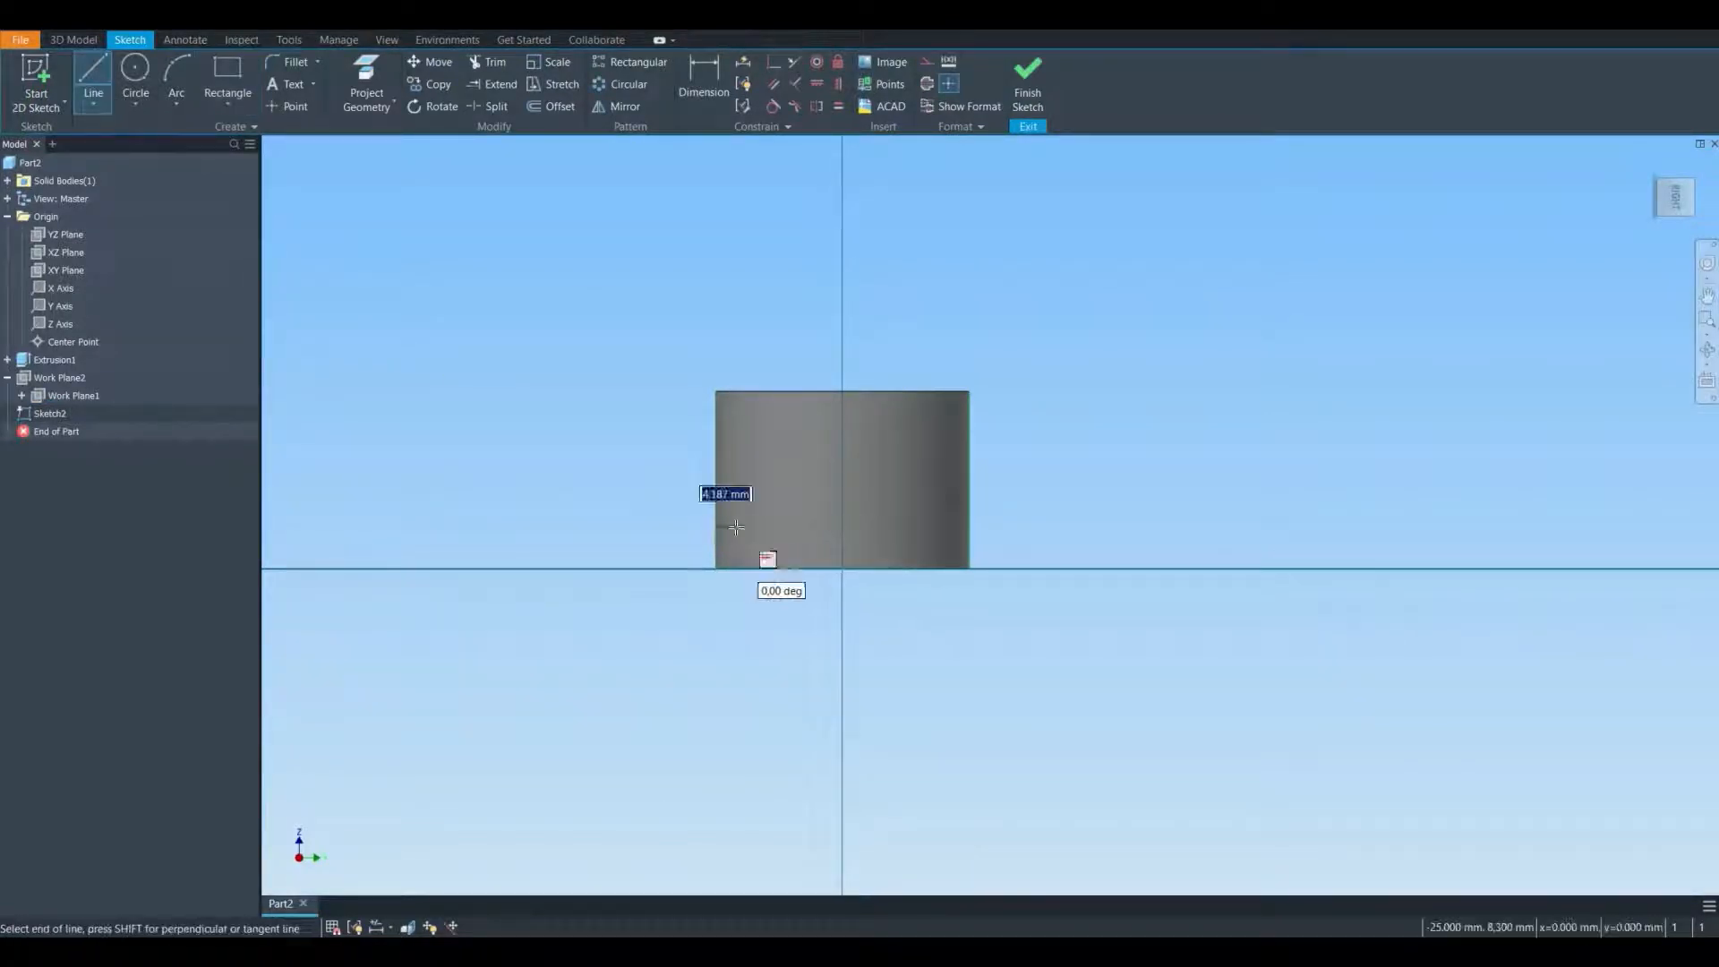
double_click(970, 525)
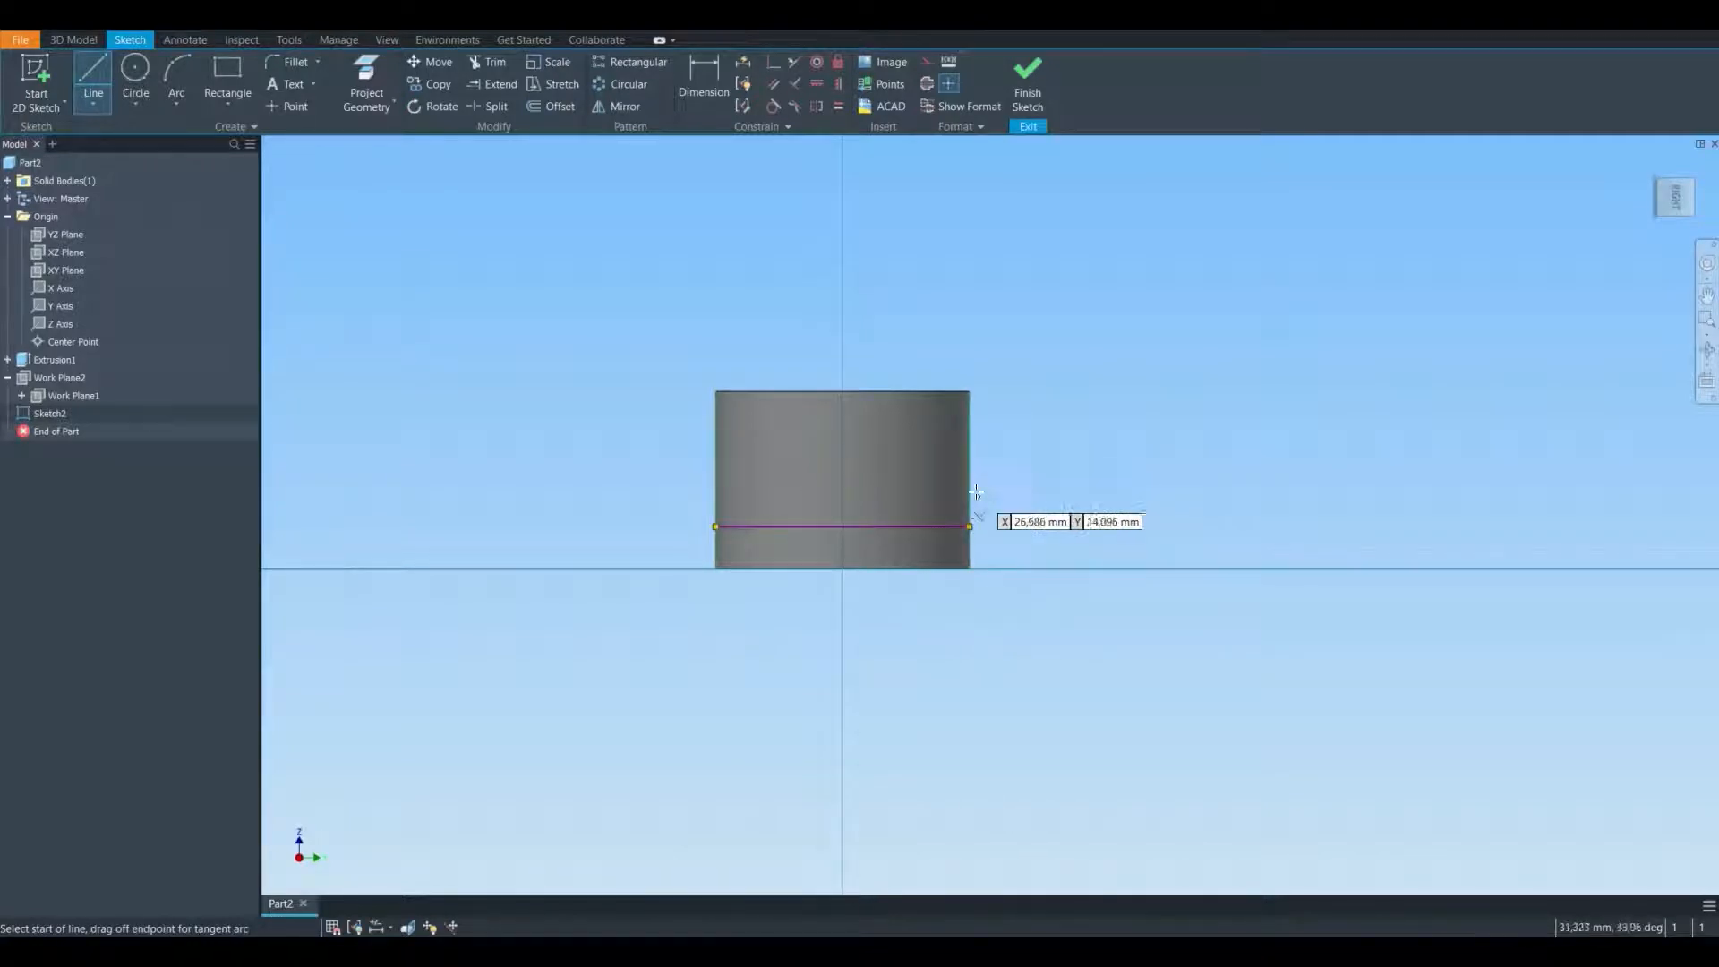
- Close the profile above the line with sides about 15 mm high and a central raised step about 12 mm wide along its upper edge
left_click(970, 527)
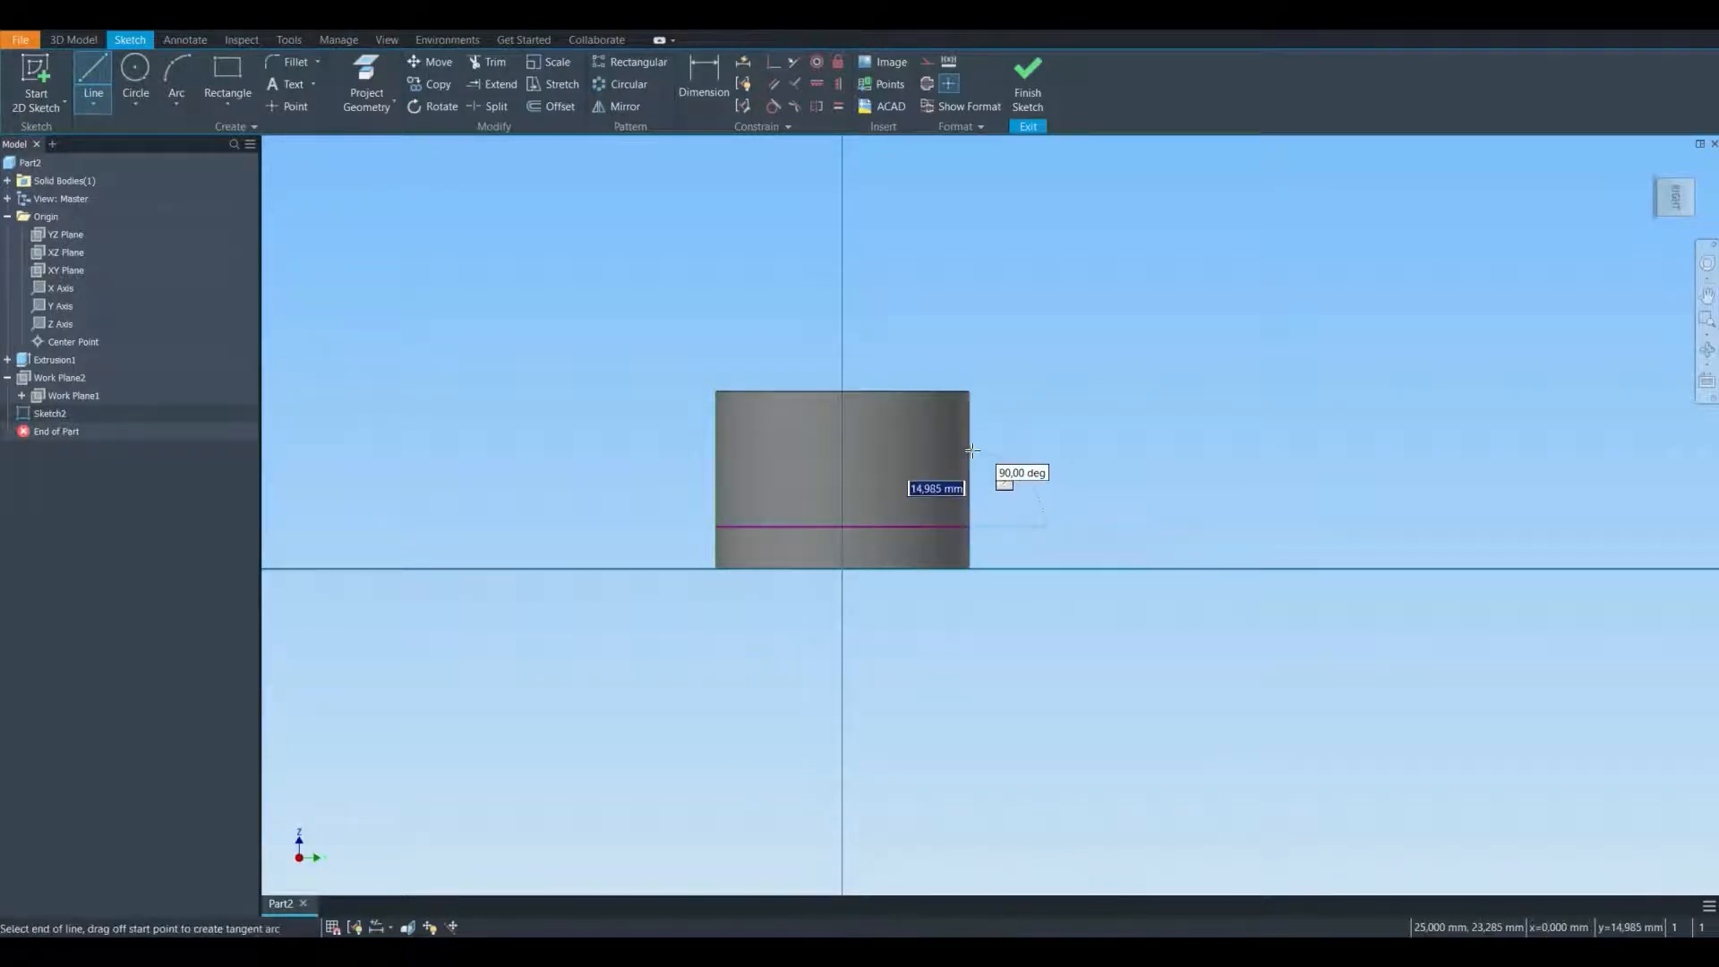
double_click(969, 451)
left_click(969, 450)
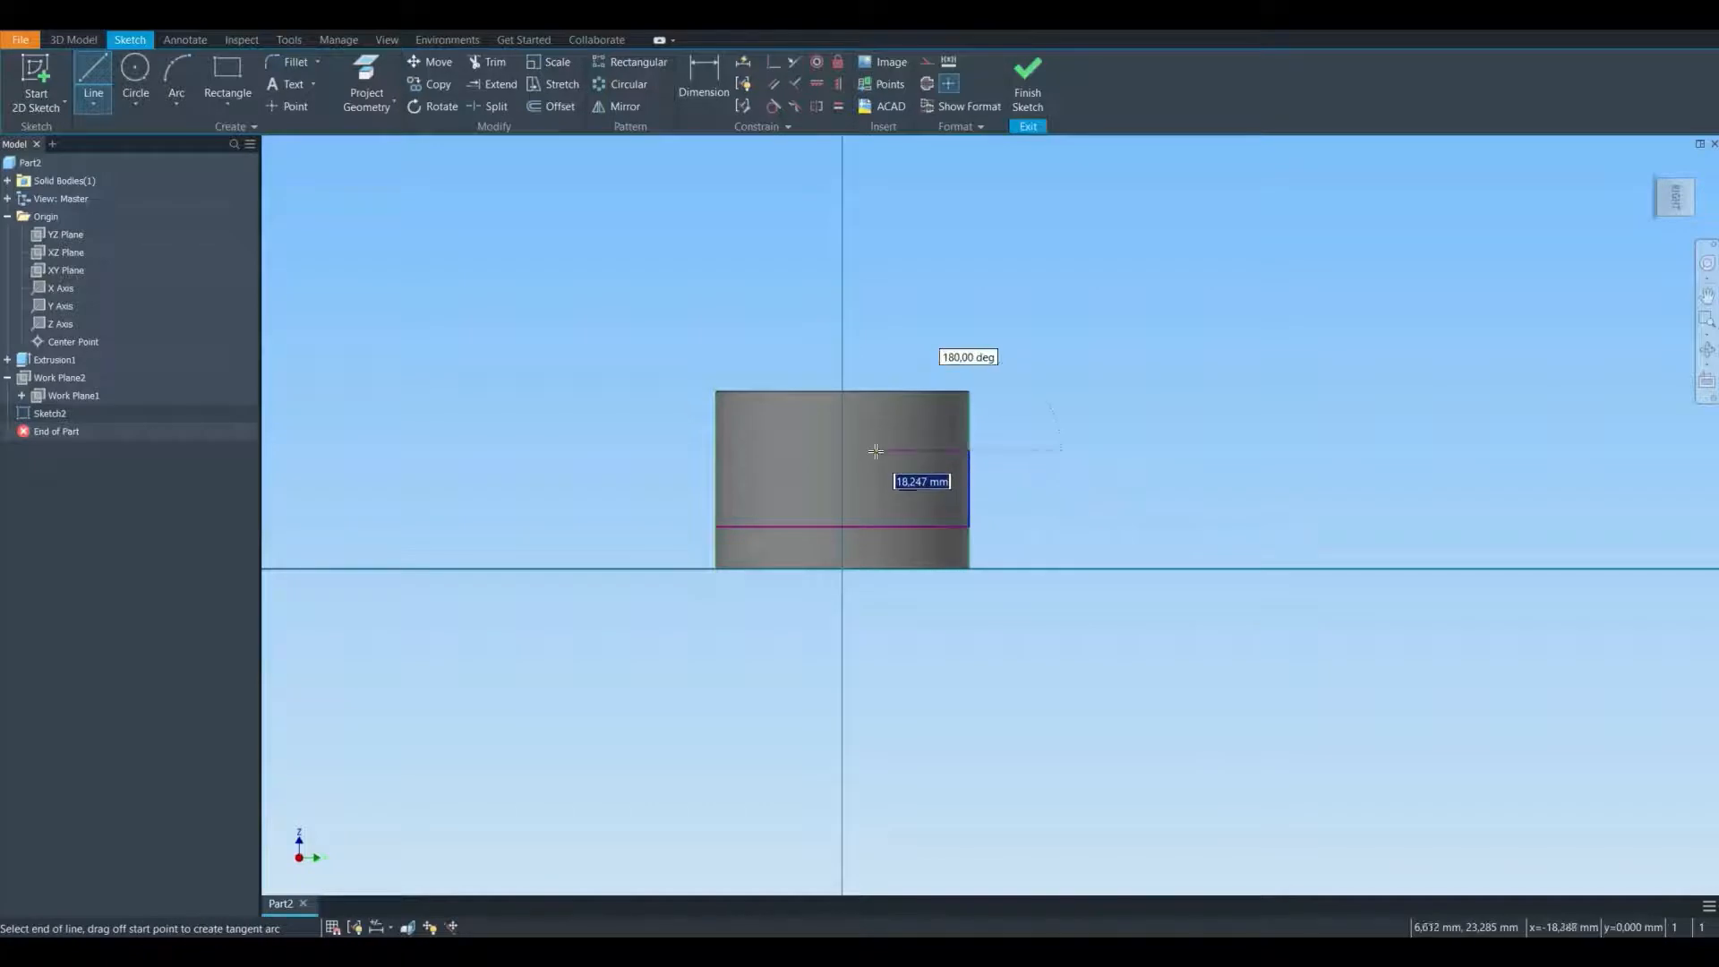
left_click(875, 451)
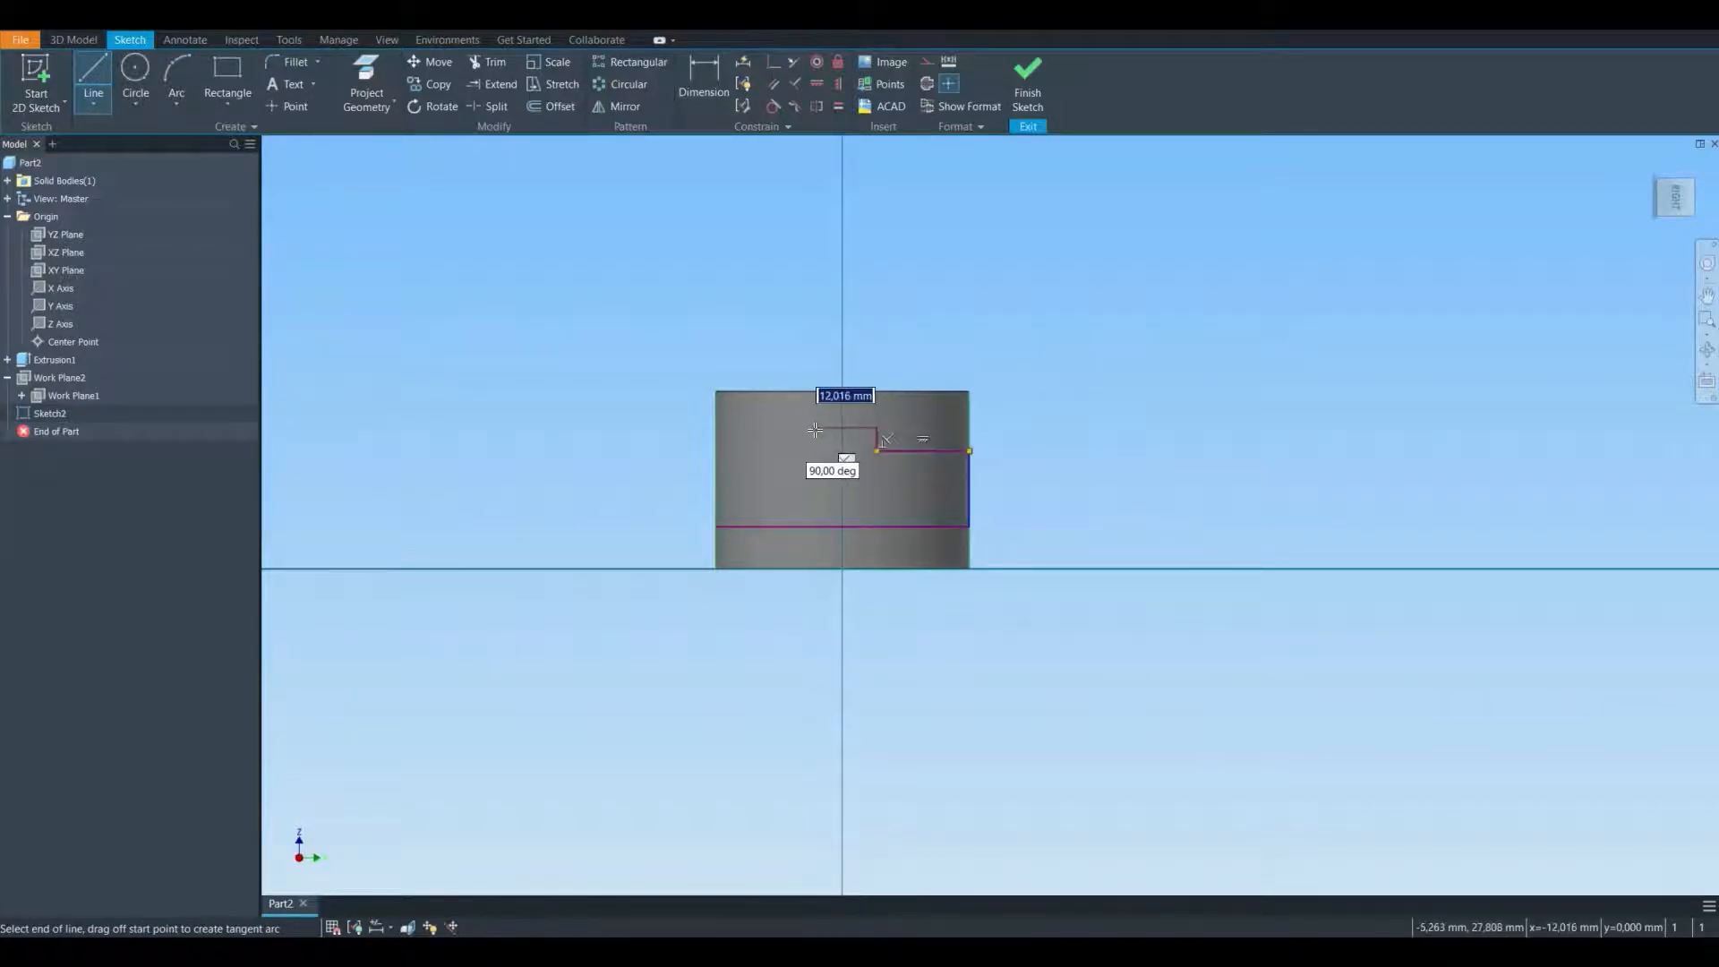
left_click(816, 451)
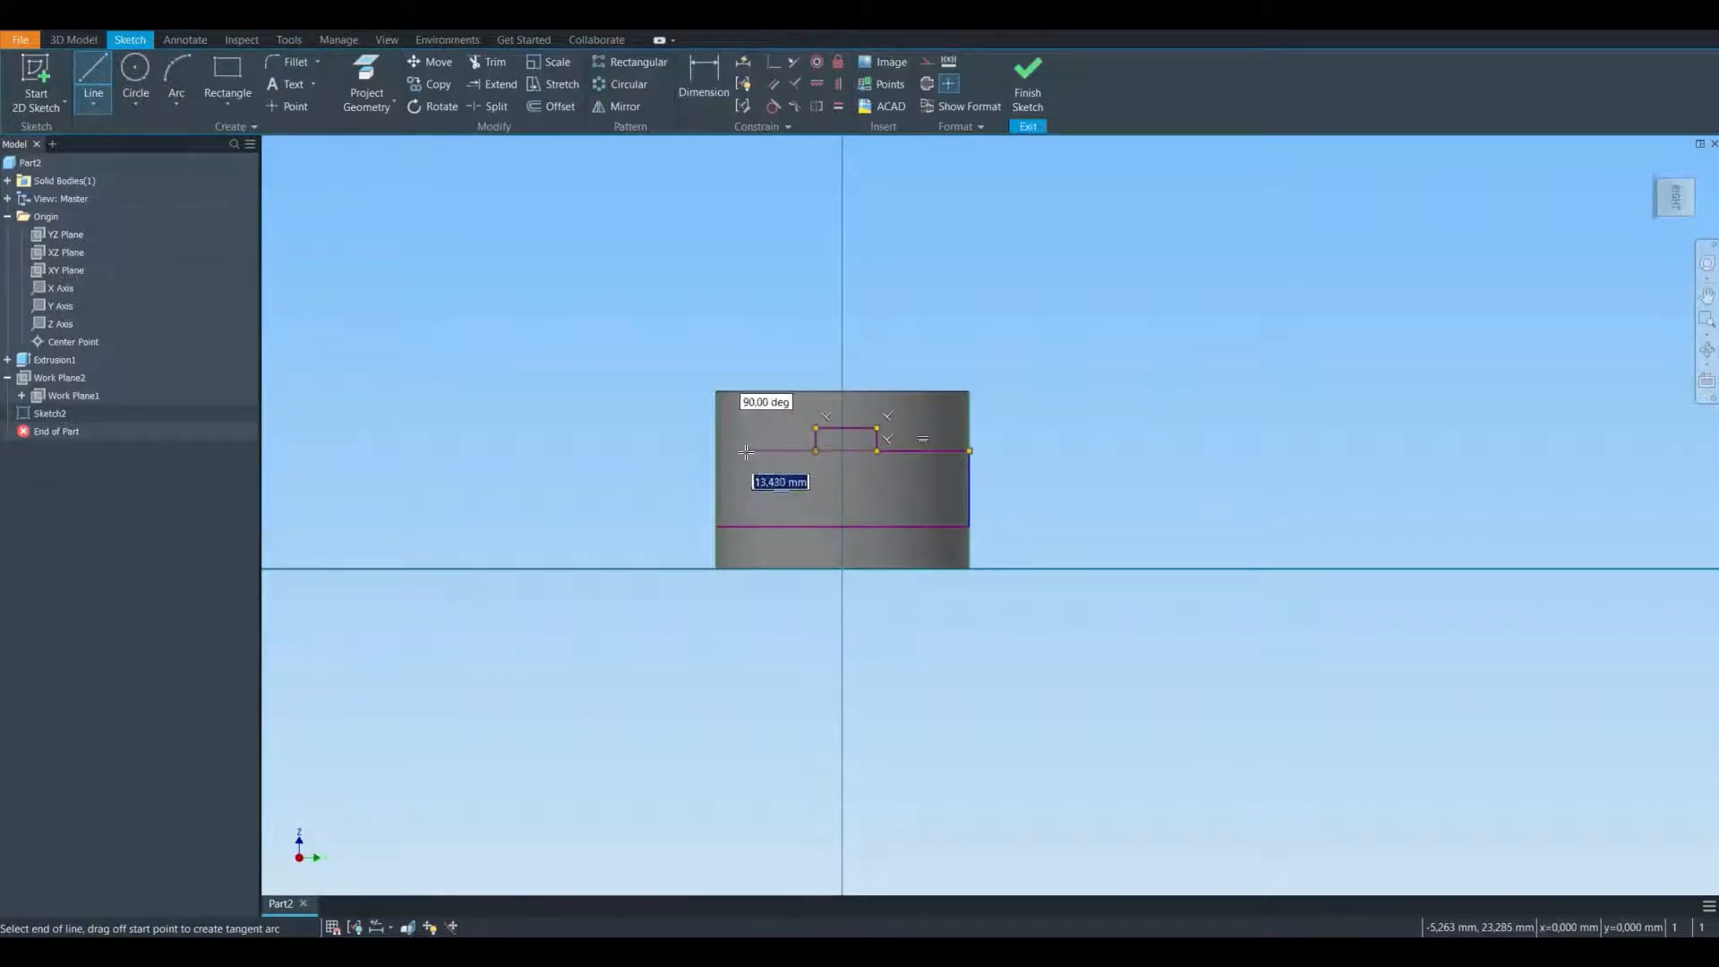
left_click(716, 451)
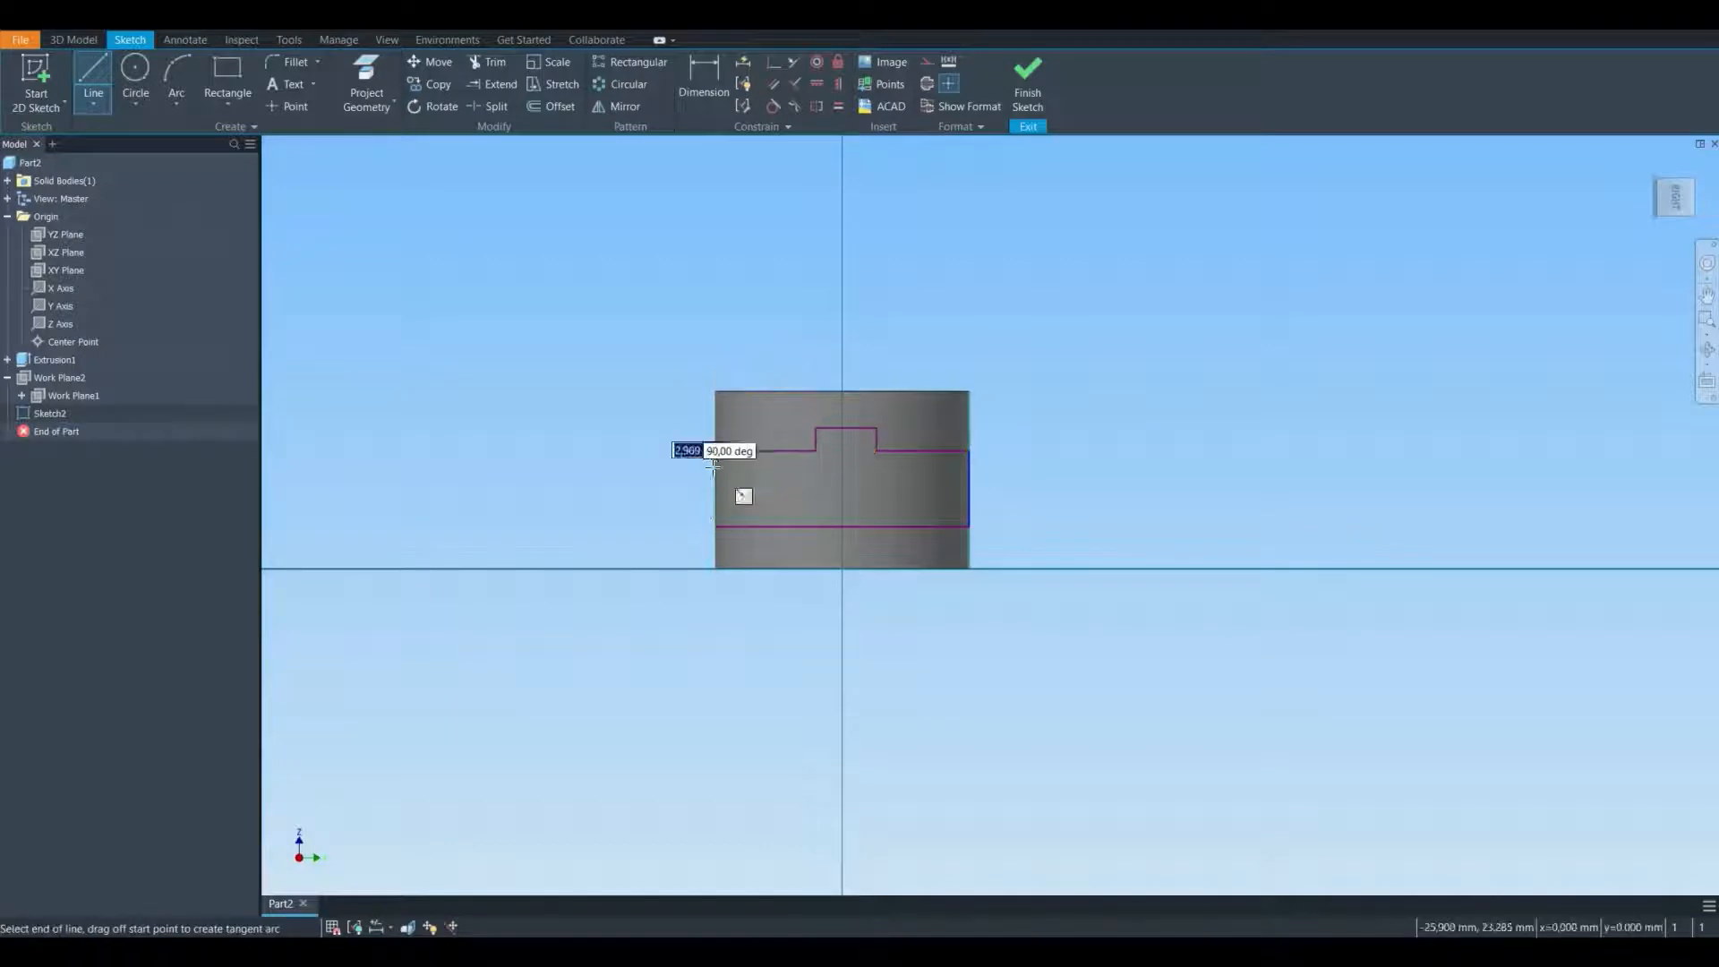
left_click(714, 525)
key("Escape")
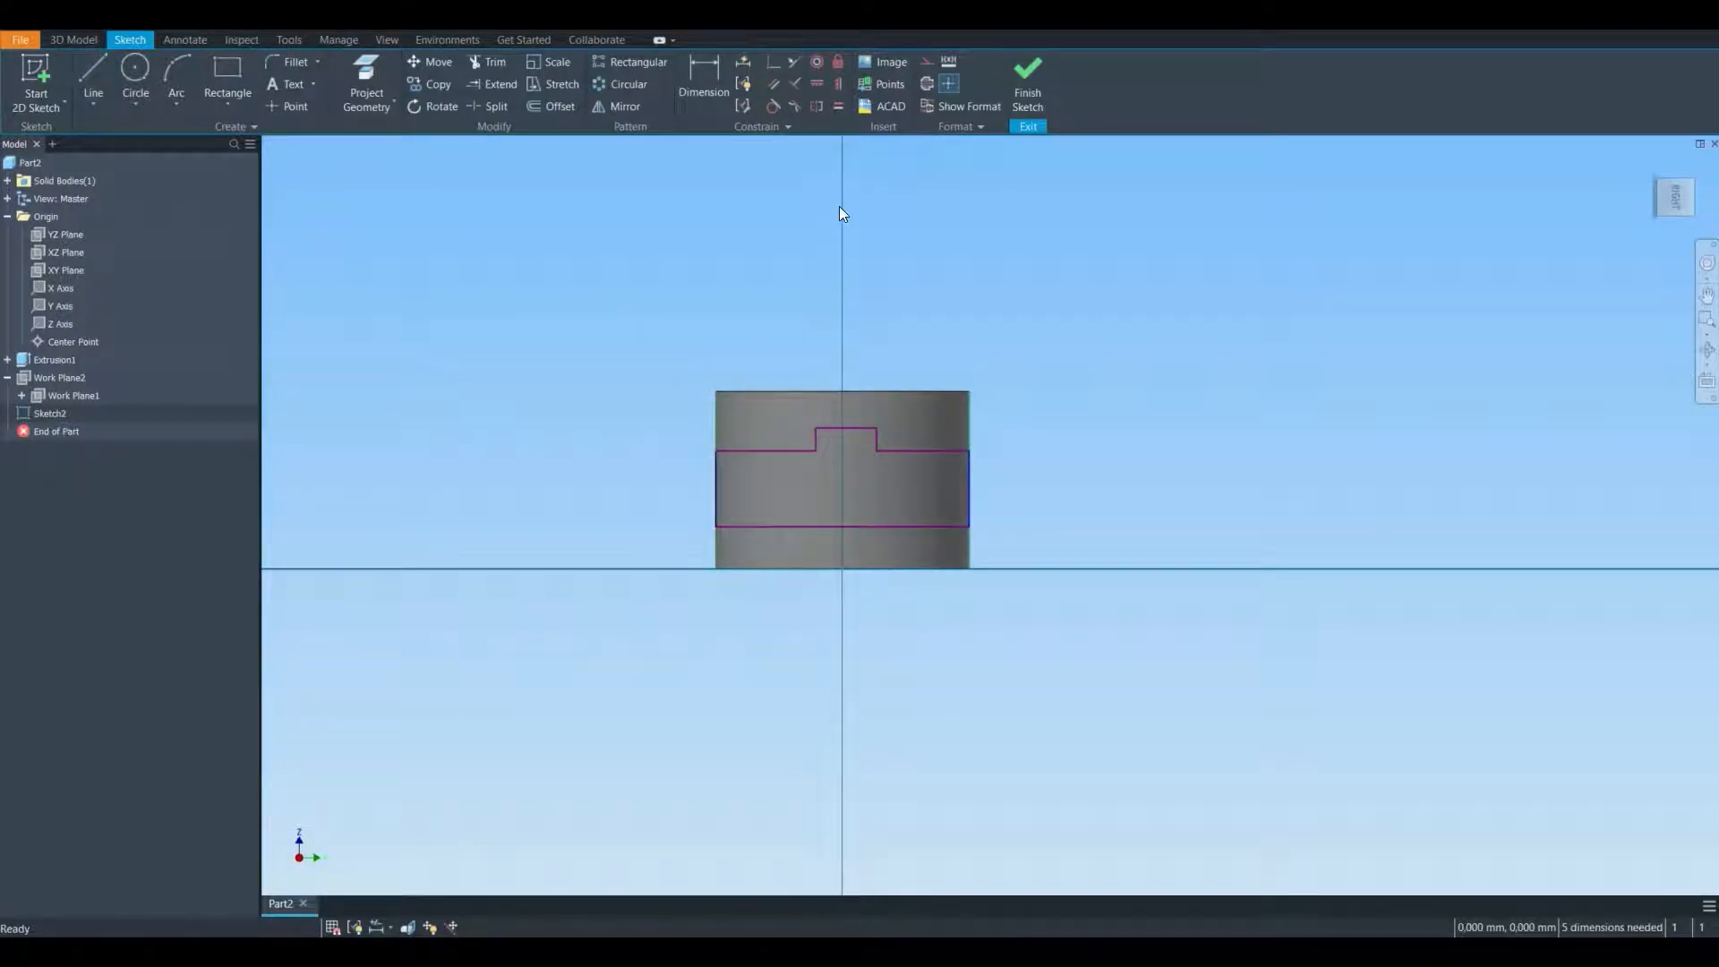
- Project the slotted body's top edge and vertically align the midpoints of the raised step and the profile's base line with its midpoint
left_click(366, 81)
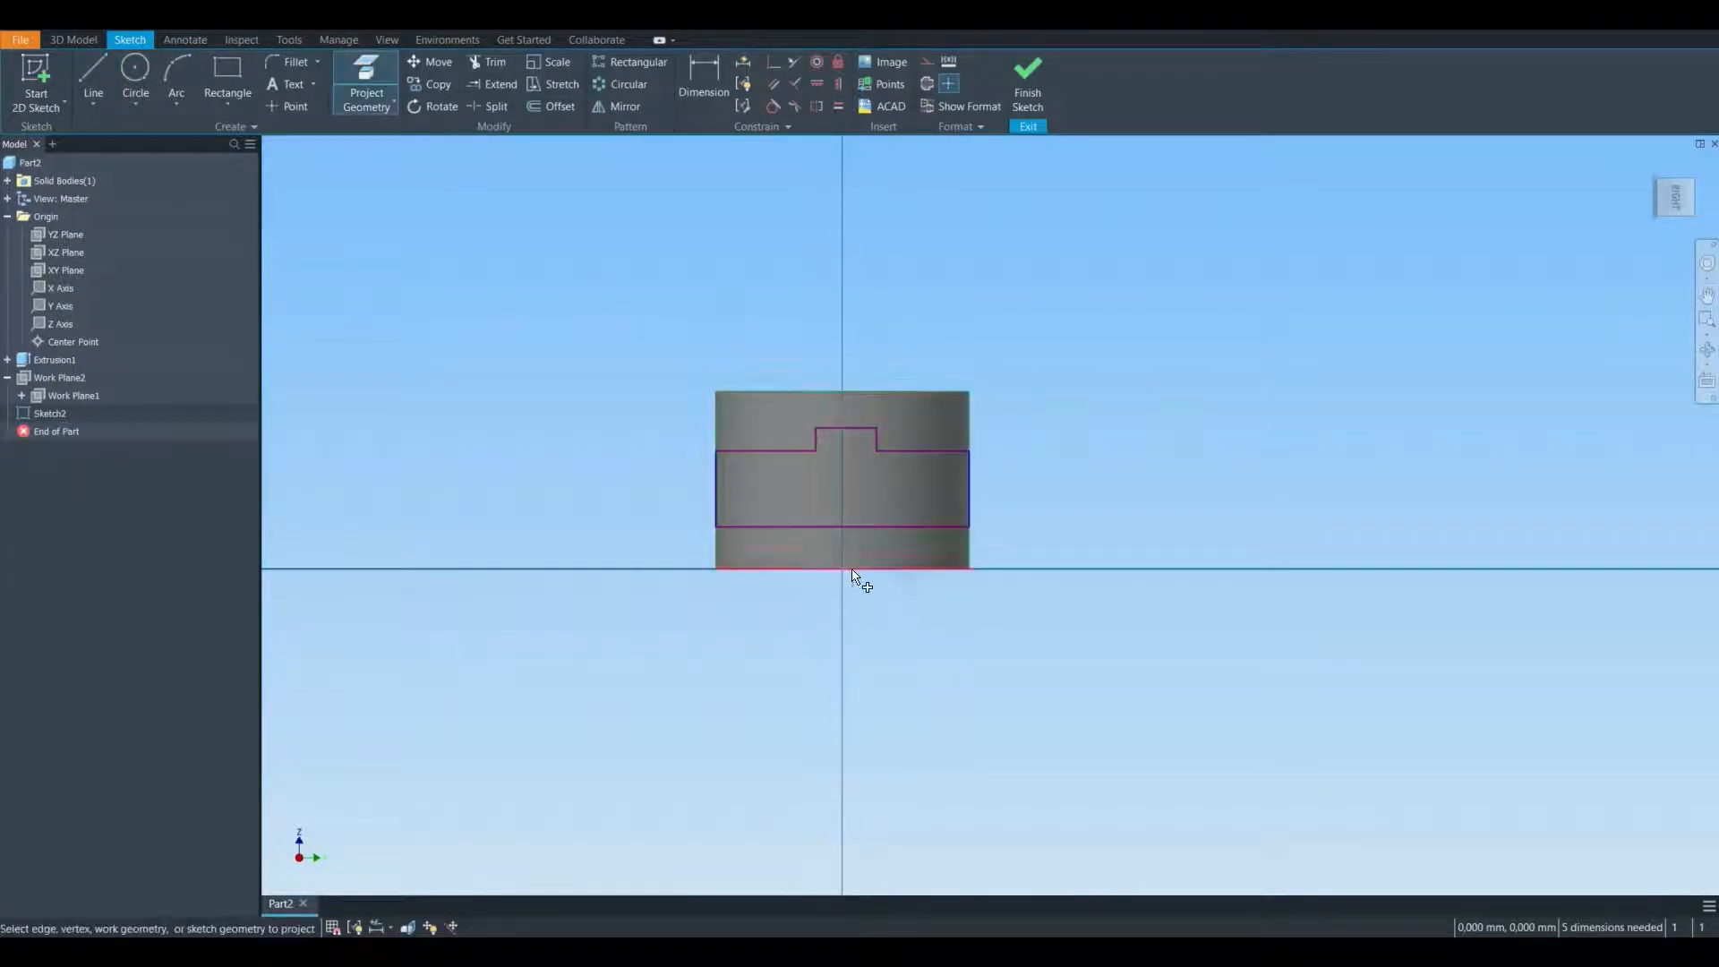
left_click(836, 84)
left_click(845, 428)
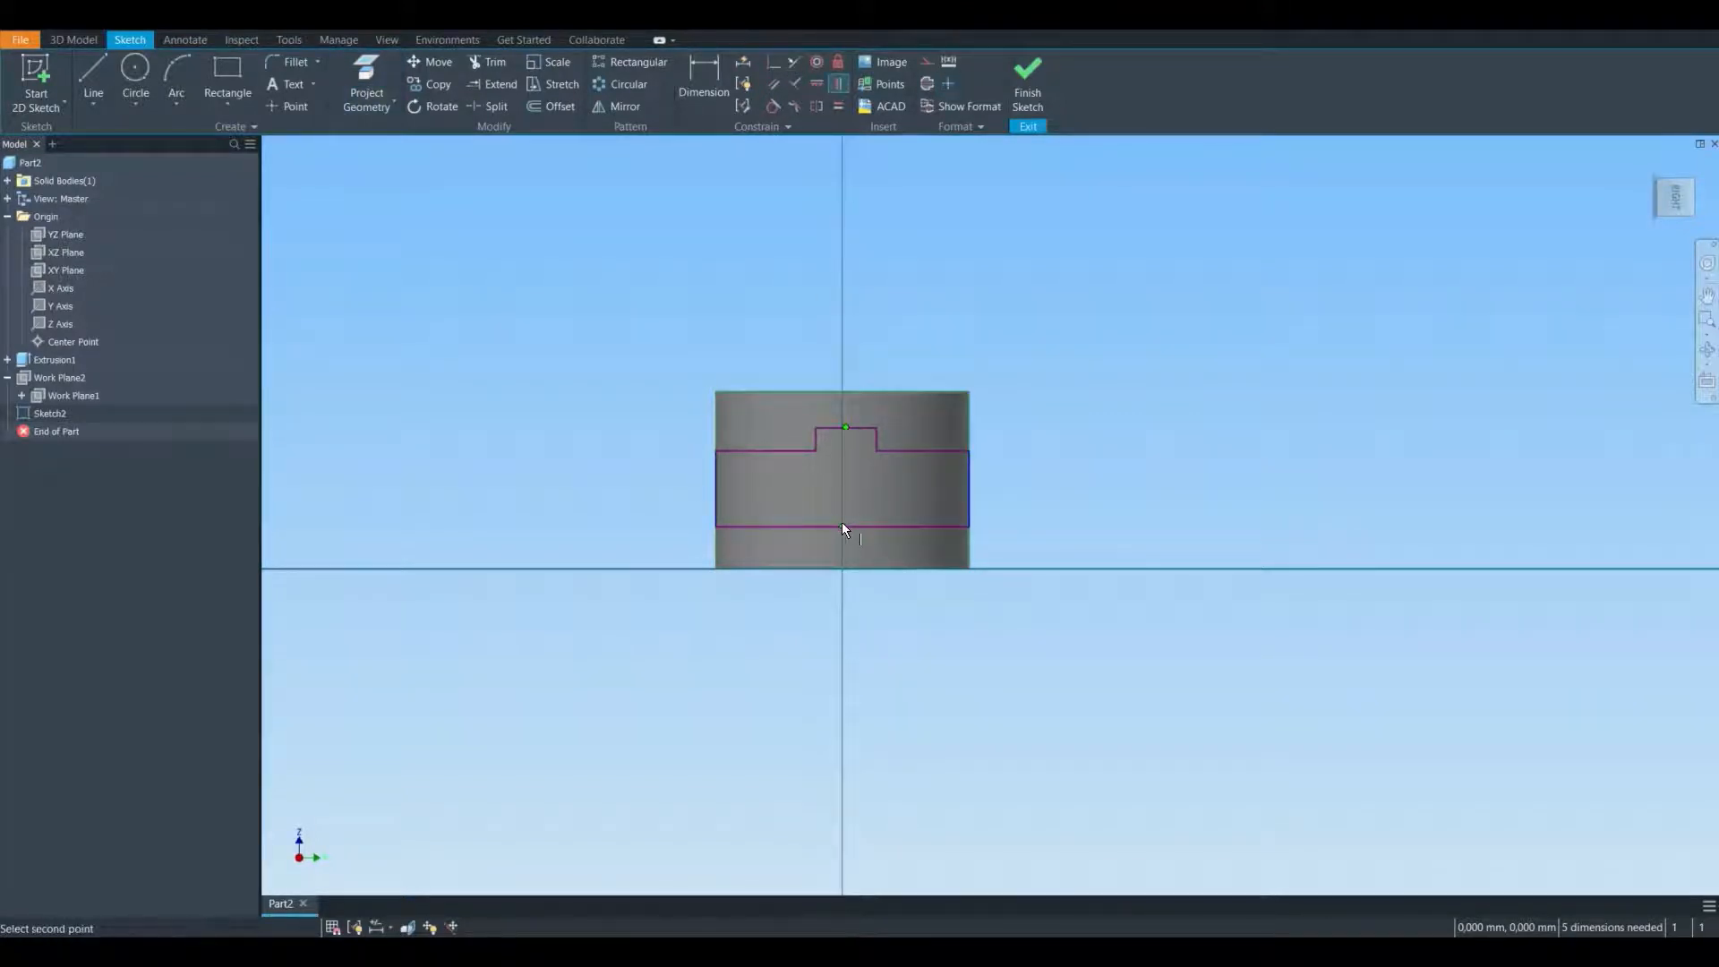
left_click(842, 526)
left_click(841, 427)
left_click(842, 391)
- Check the reference drawing and dimension the thickness of the profile's wide base section as 10 mm
key("alt+Tab")
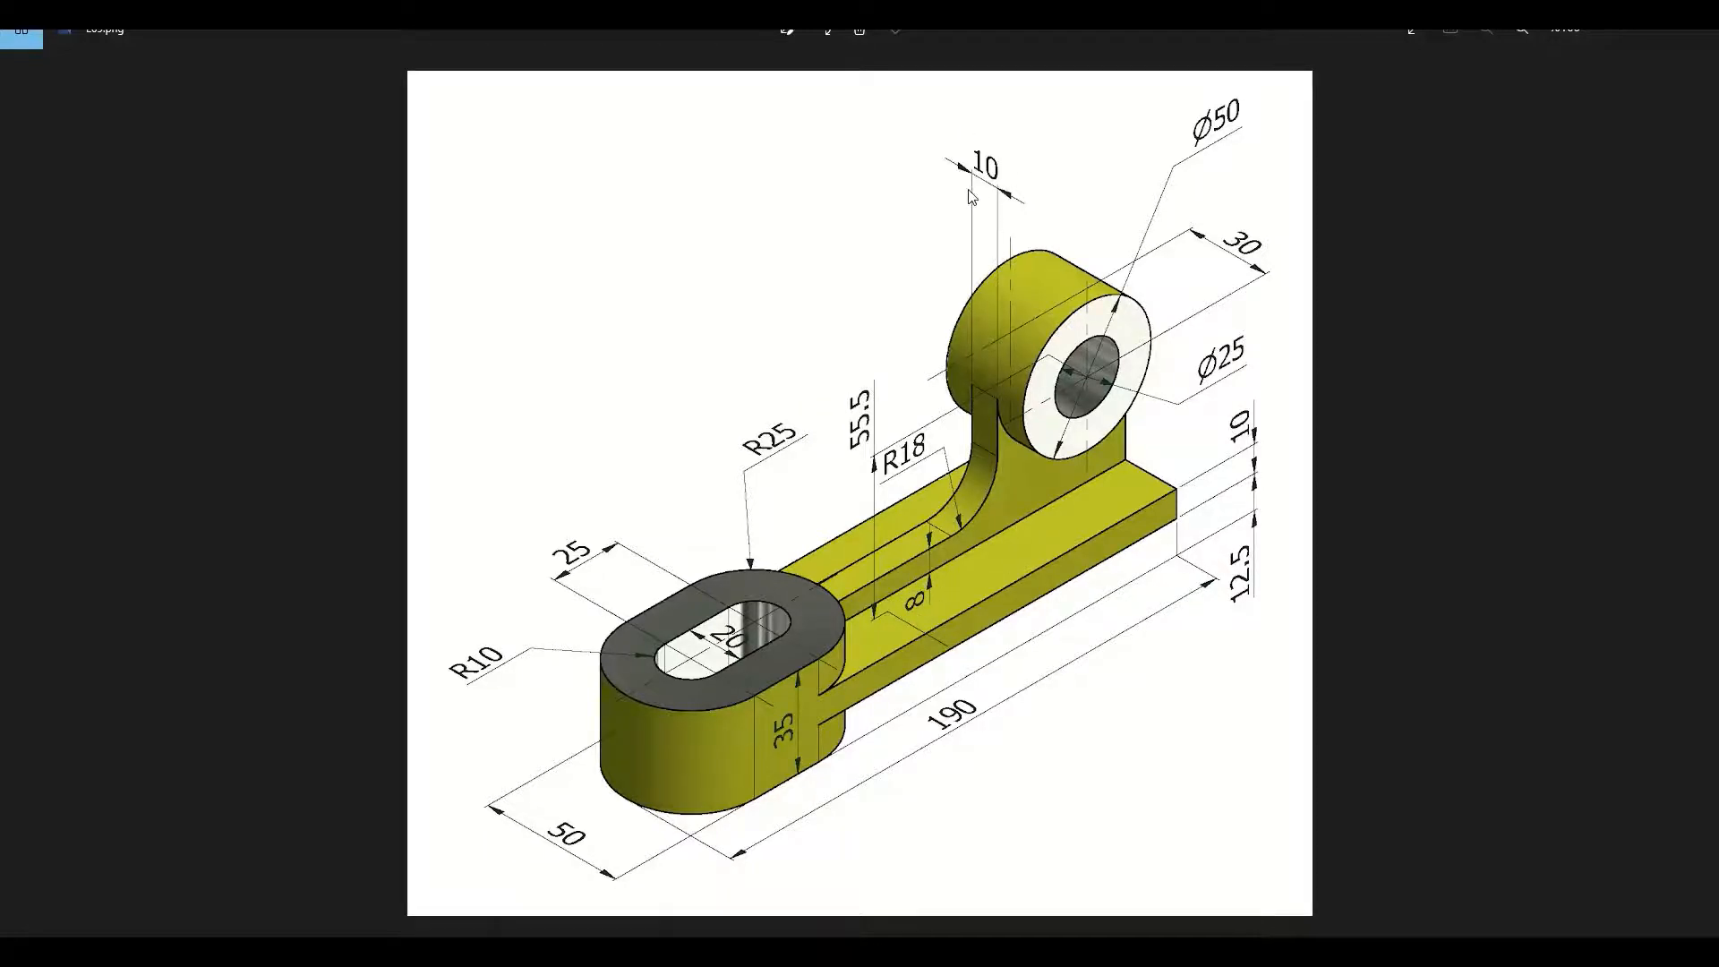
key("alt+Tab")
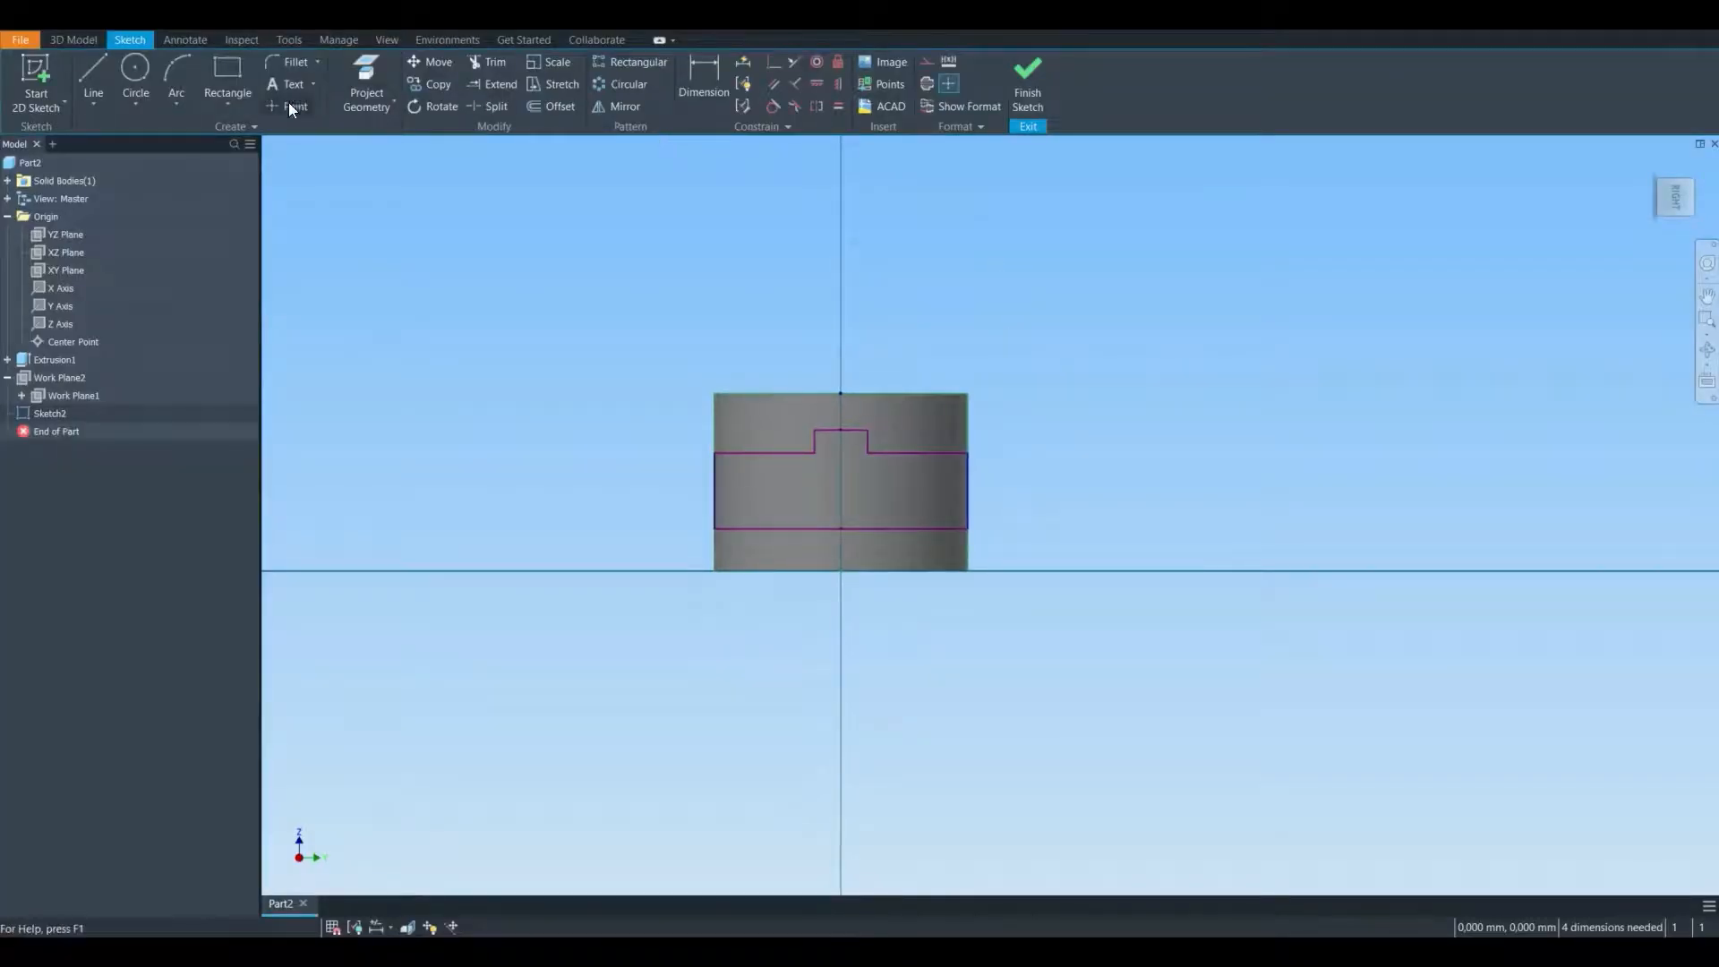
left_click(710, 92)
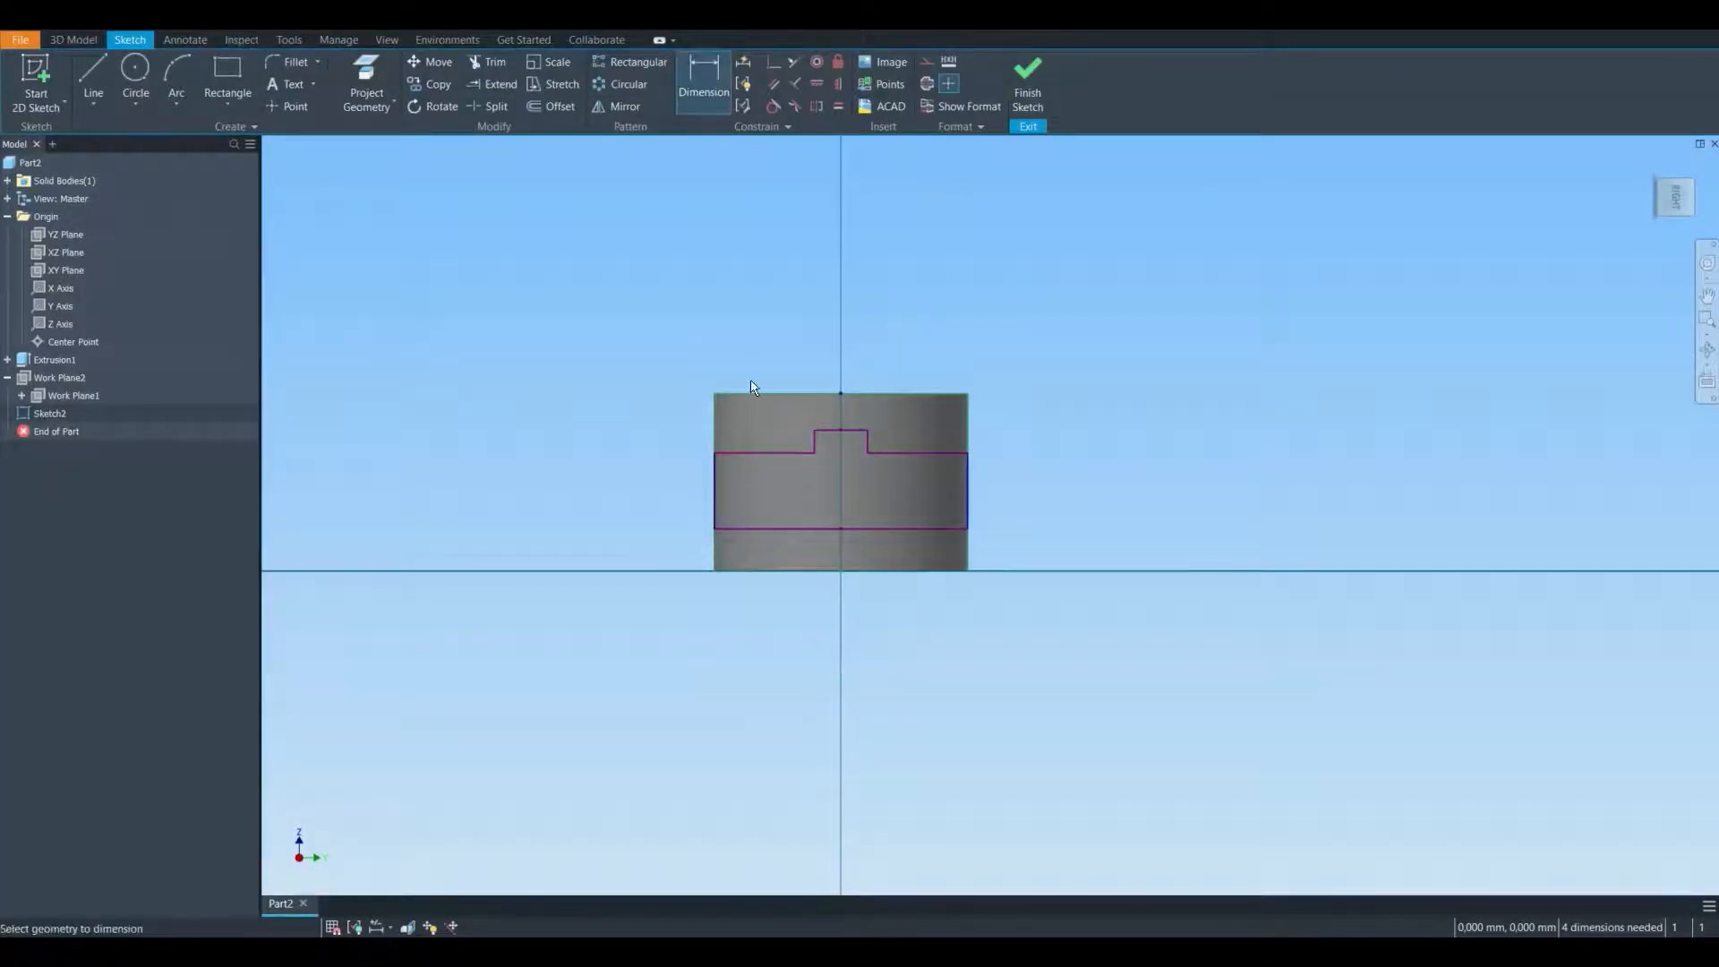
left_click(767, 527)
left_click(748, 454)
left_click(681, 483)
type("10")
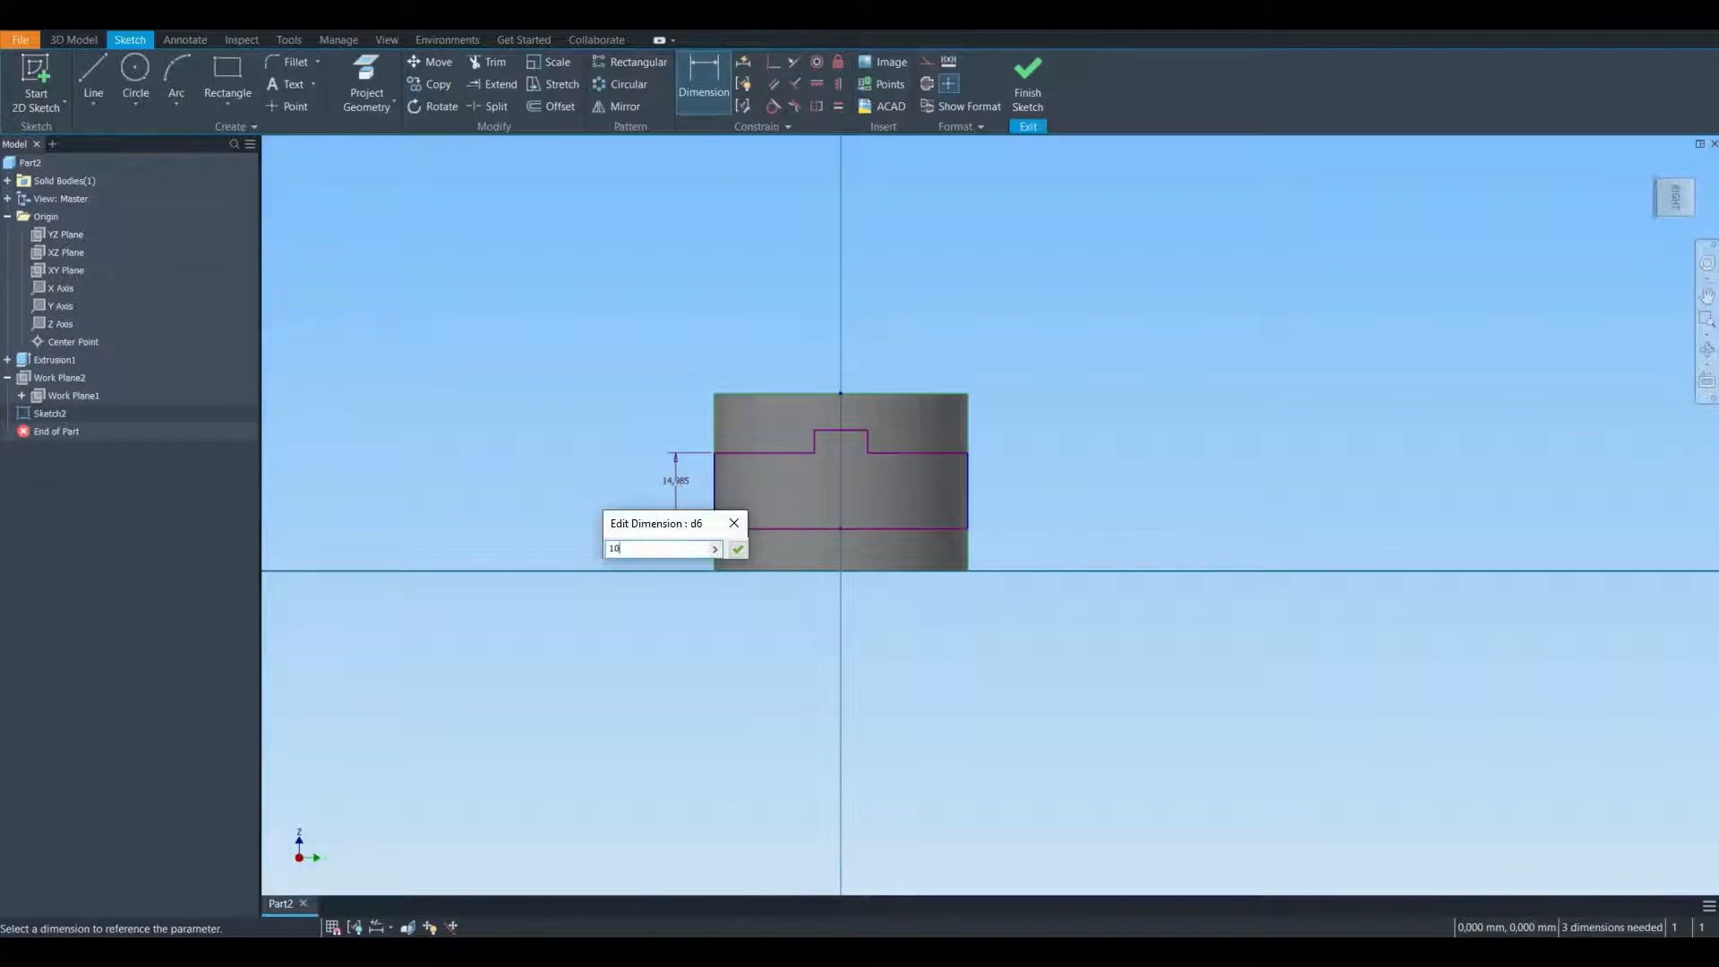
key("Return")
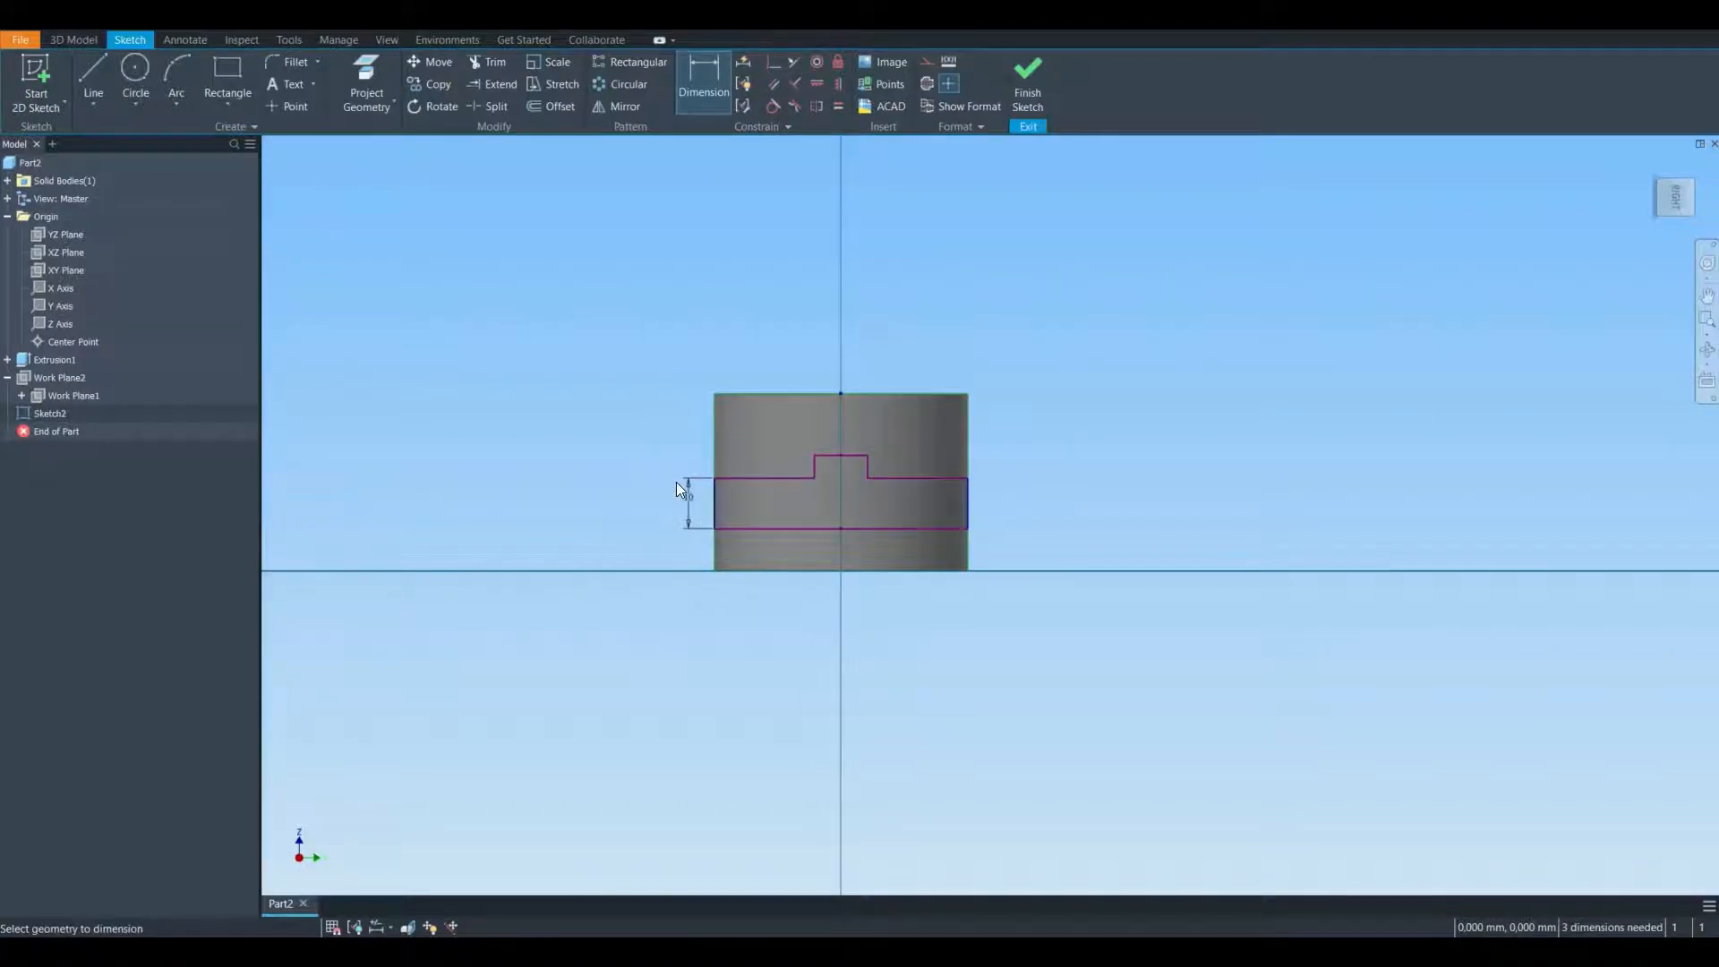
- Dimension the raised central step as 10 mm wide and 8 mm high above the base section
left_click(848, 455)
left_click(846, 426)
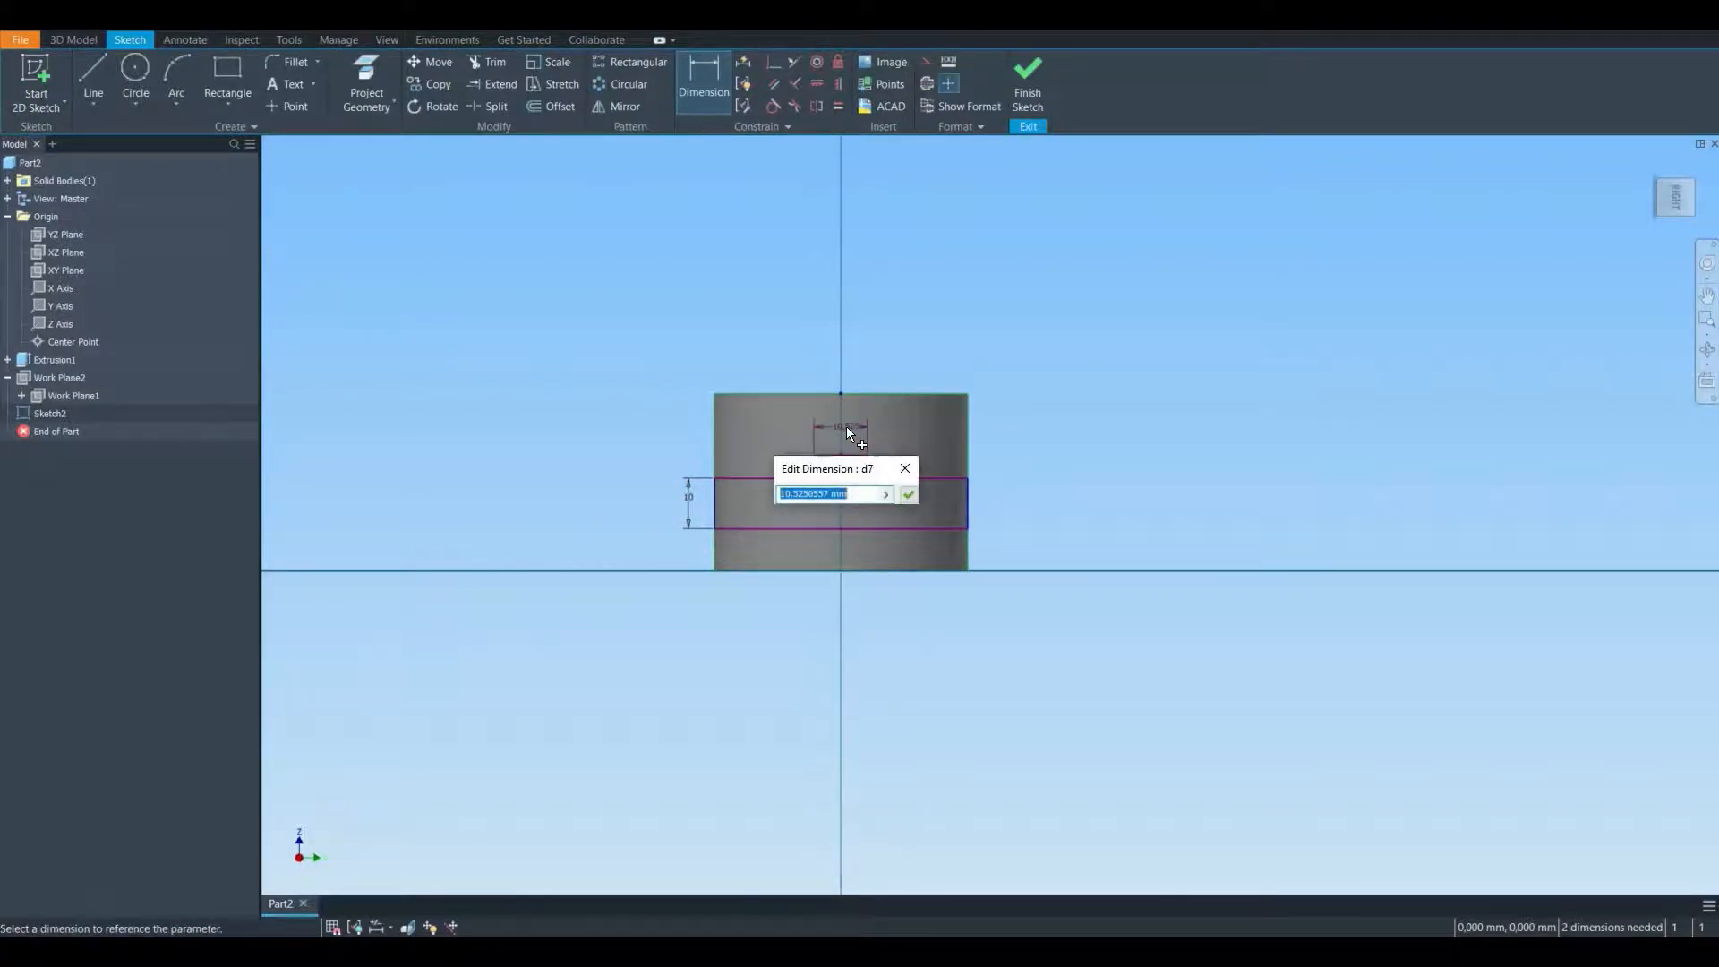
type("10")
key("Return")
left_click(825, 456)
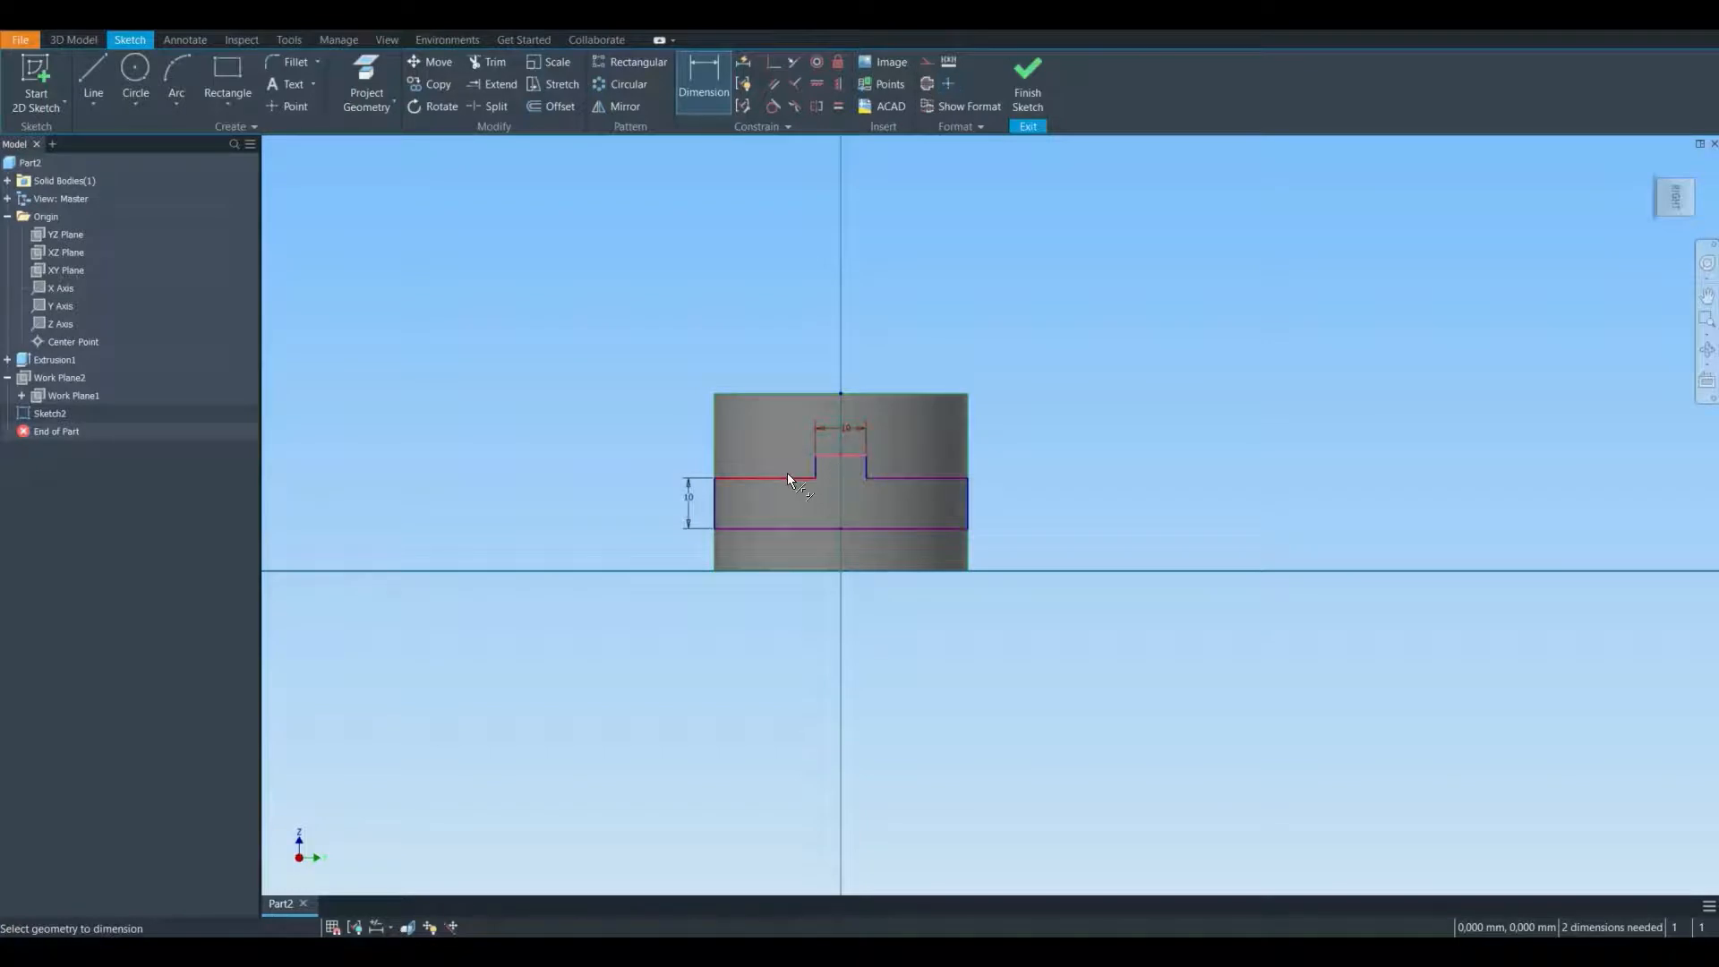
left_click(787, 477)
scroll(784, 465, "down", 3)
left_click(783, 464)
type("8")
key("Return")
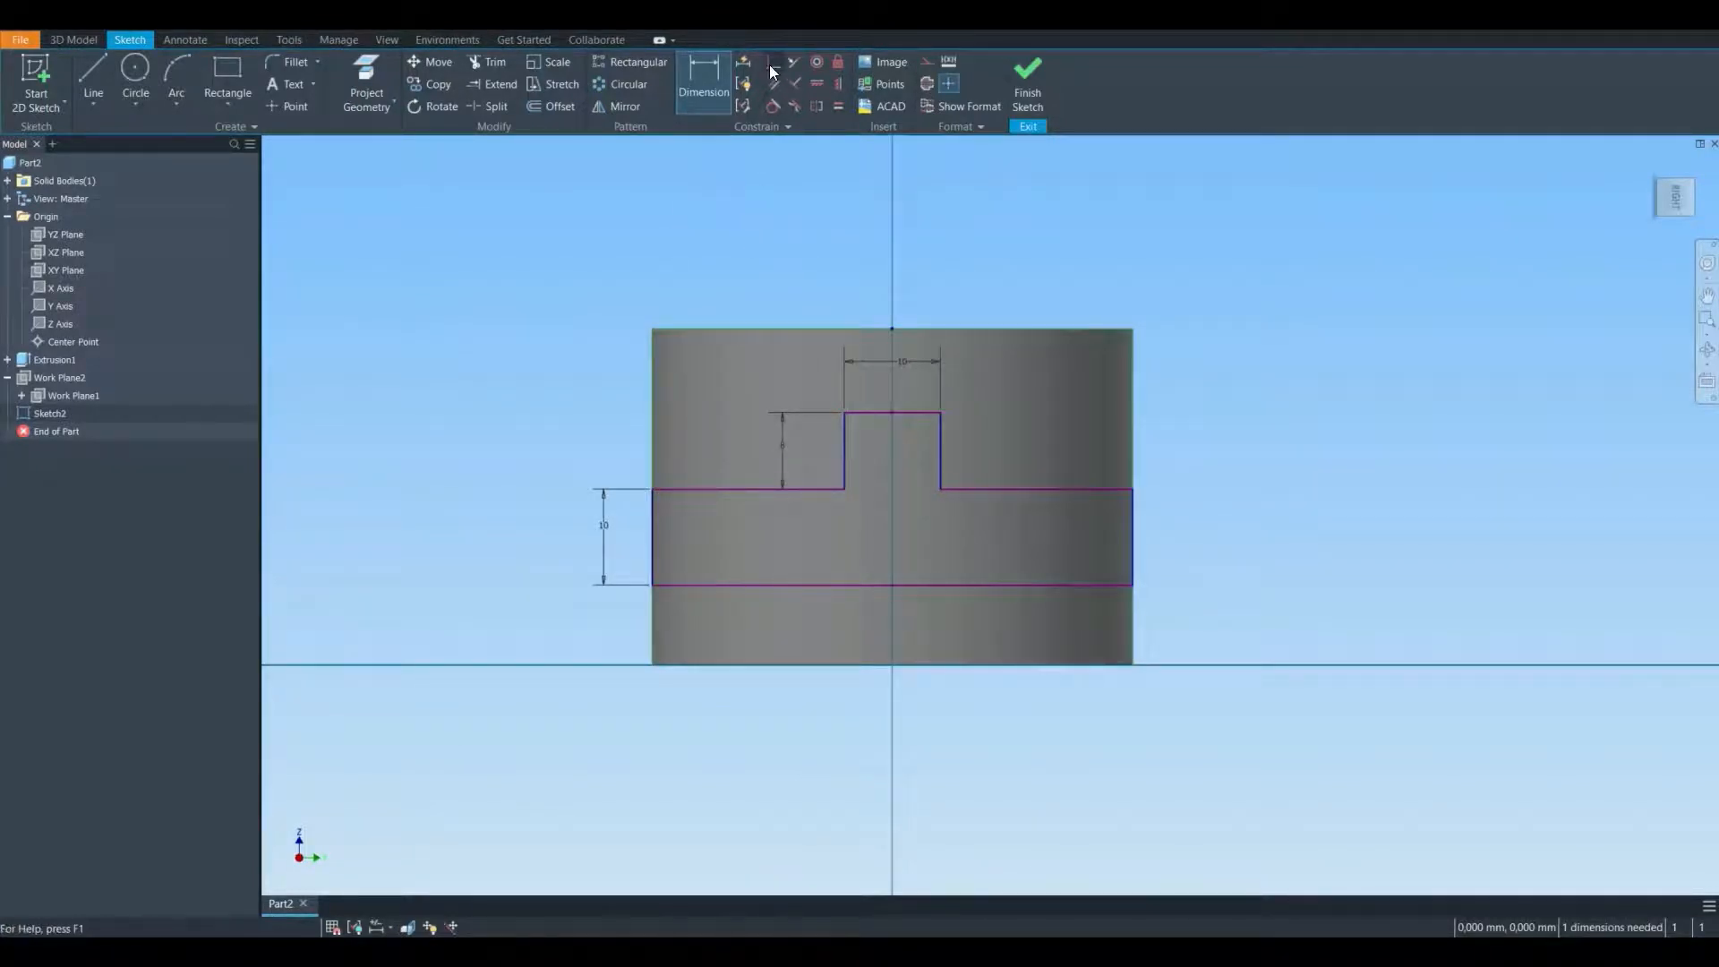
left_click(653, 535)
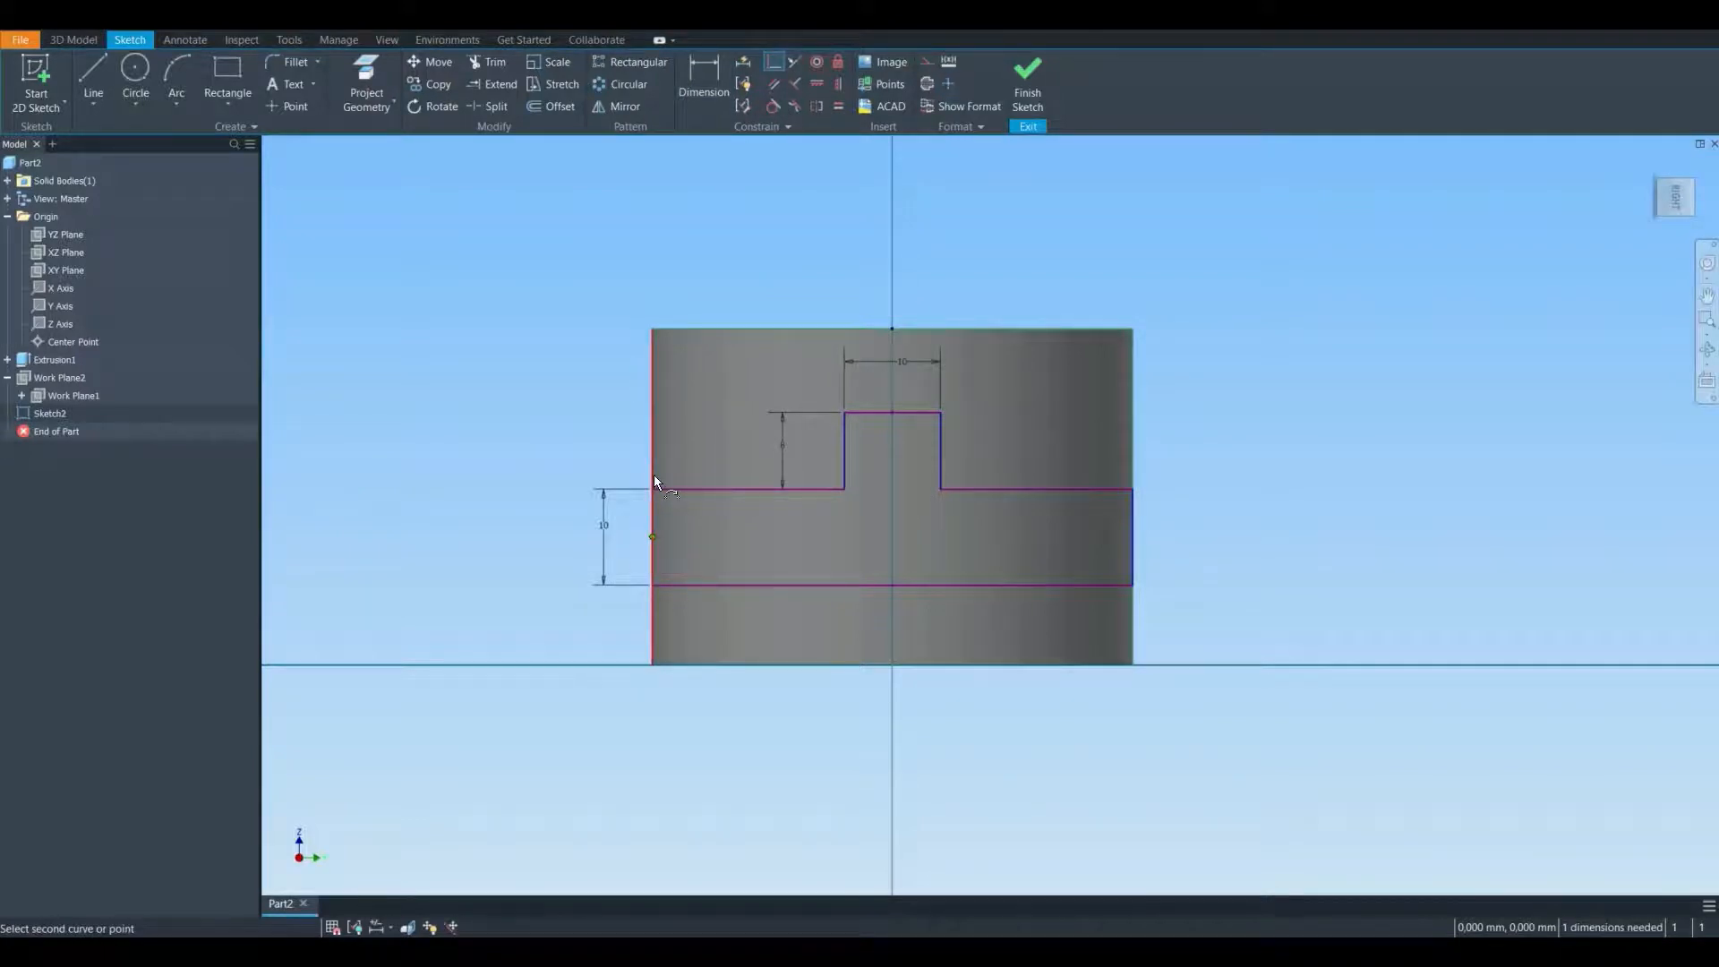
key("Escape")
key("Escape")
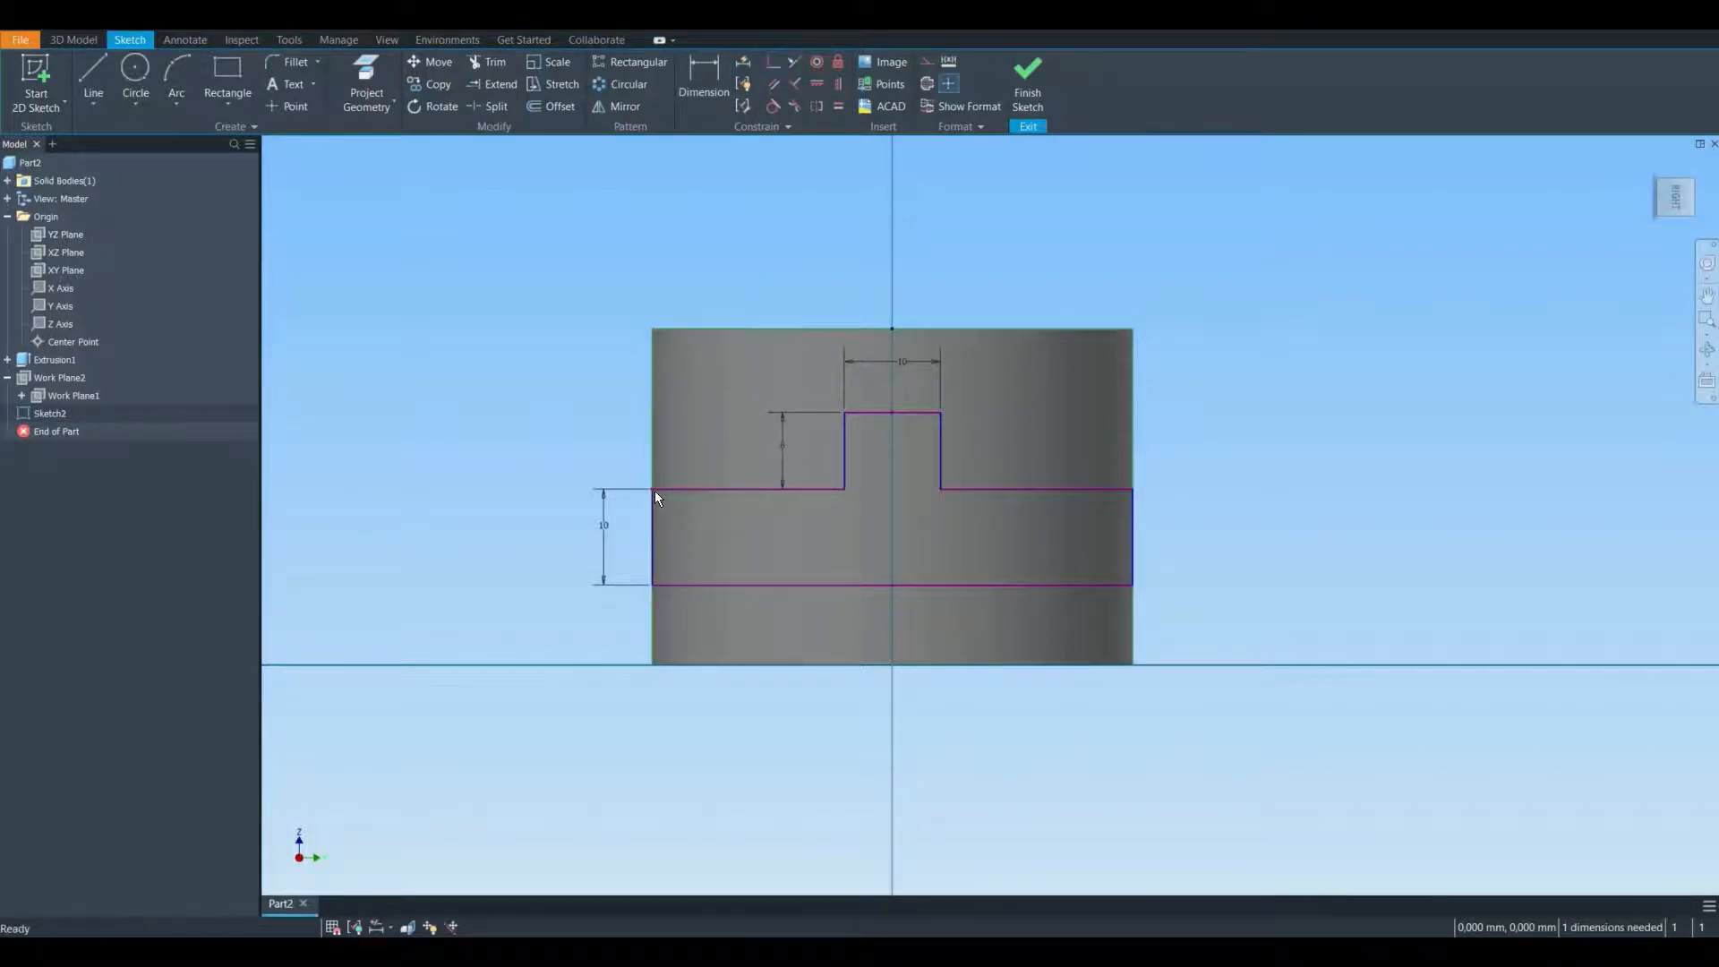
- Make the midpoint of the profile's left side coincident with the midpoint of the projected side edge, and finish the sketch
left_click_drag(656, 491, 684, 524)
left_click(774, 62)
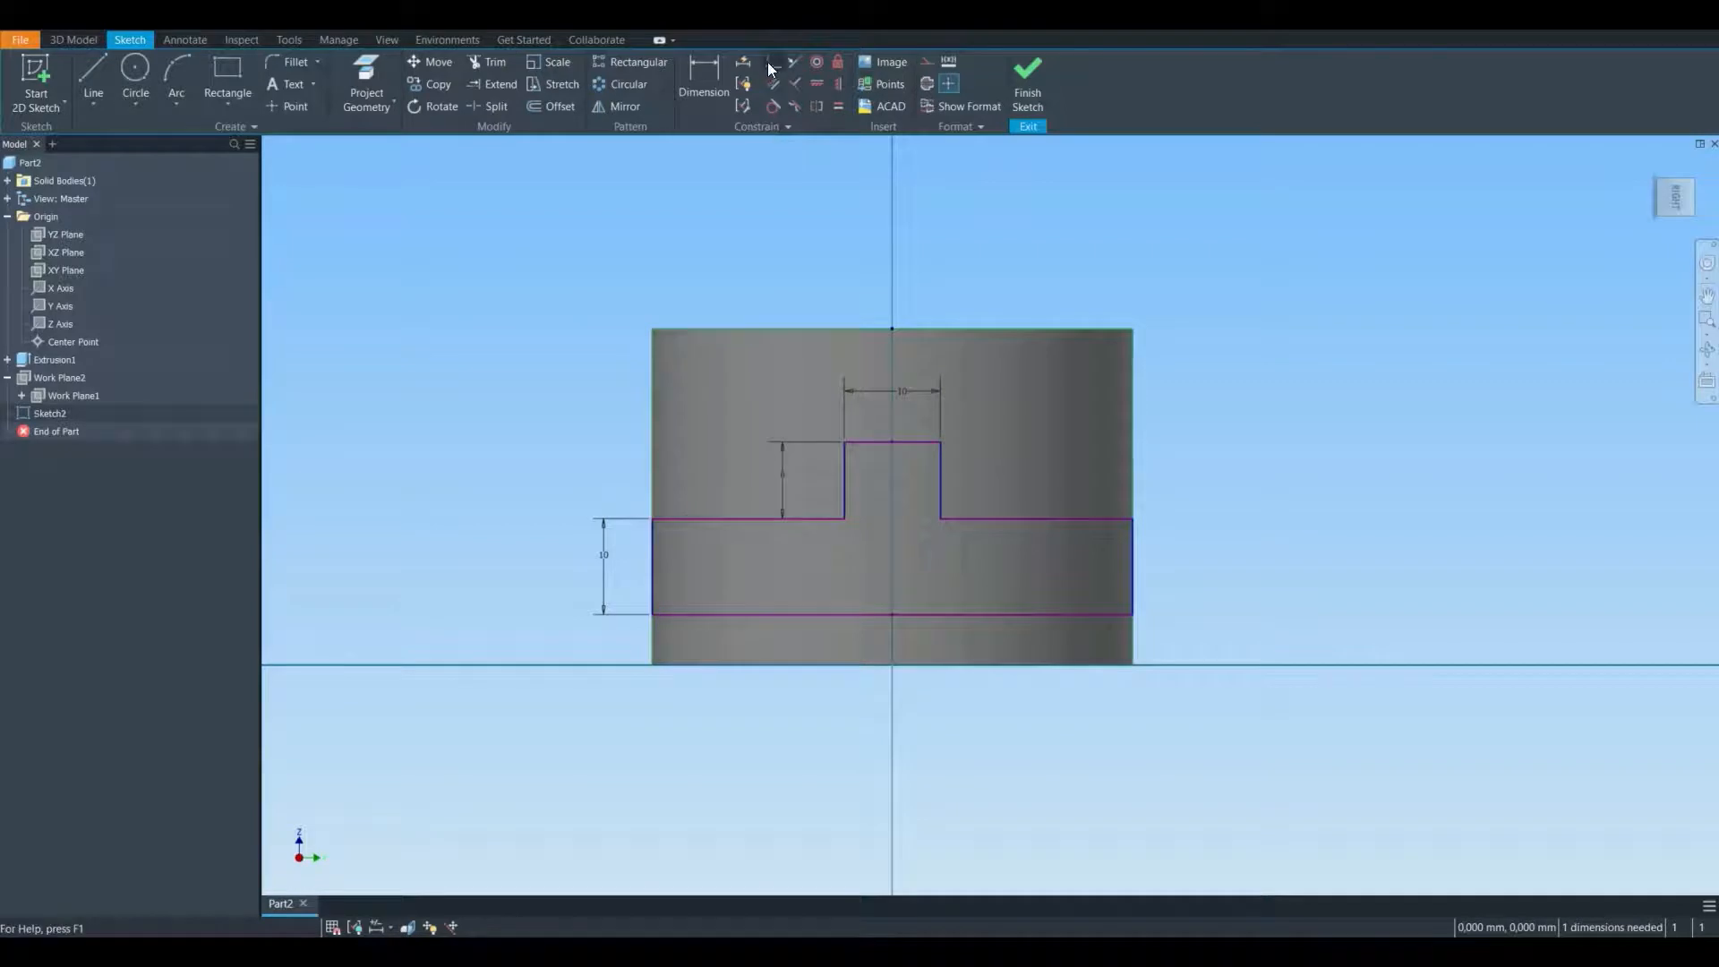
left_click(652, 568)
left_click(651, 496)
middle_click_drag(605, 469, 587, 501)
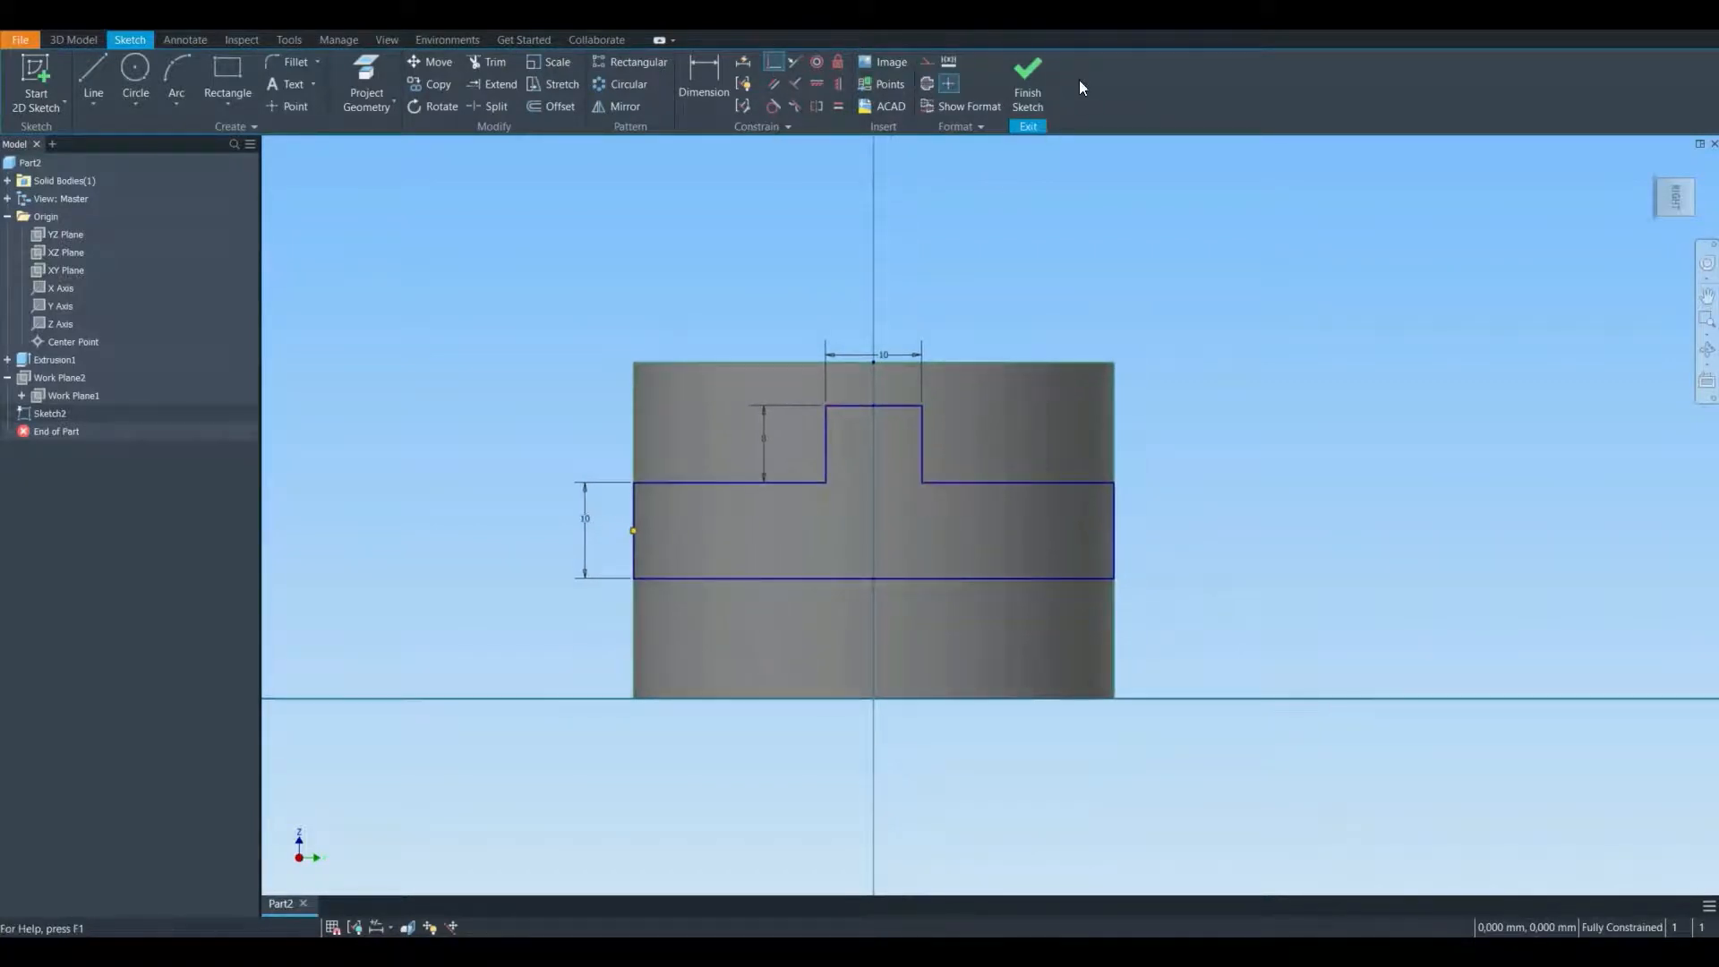
left_click(1027, 79)
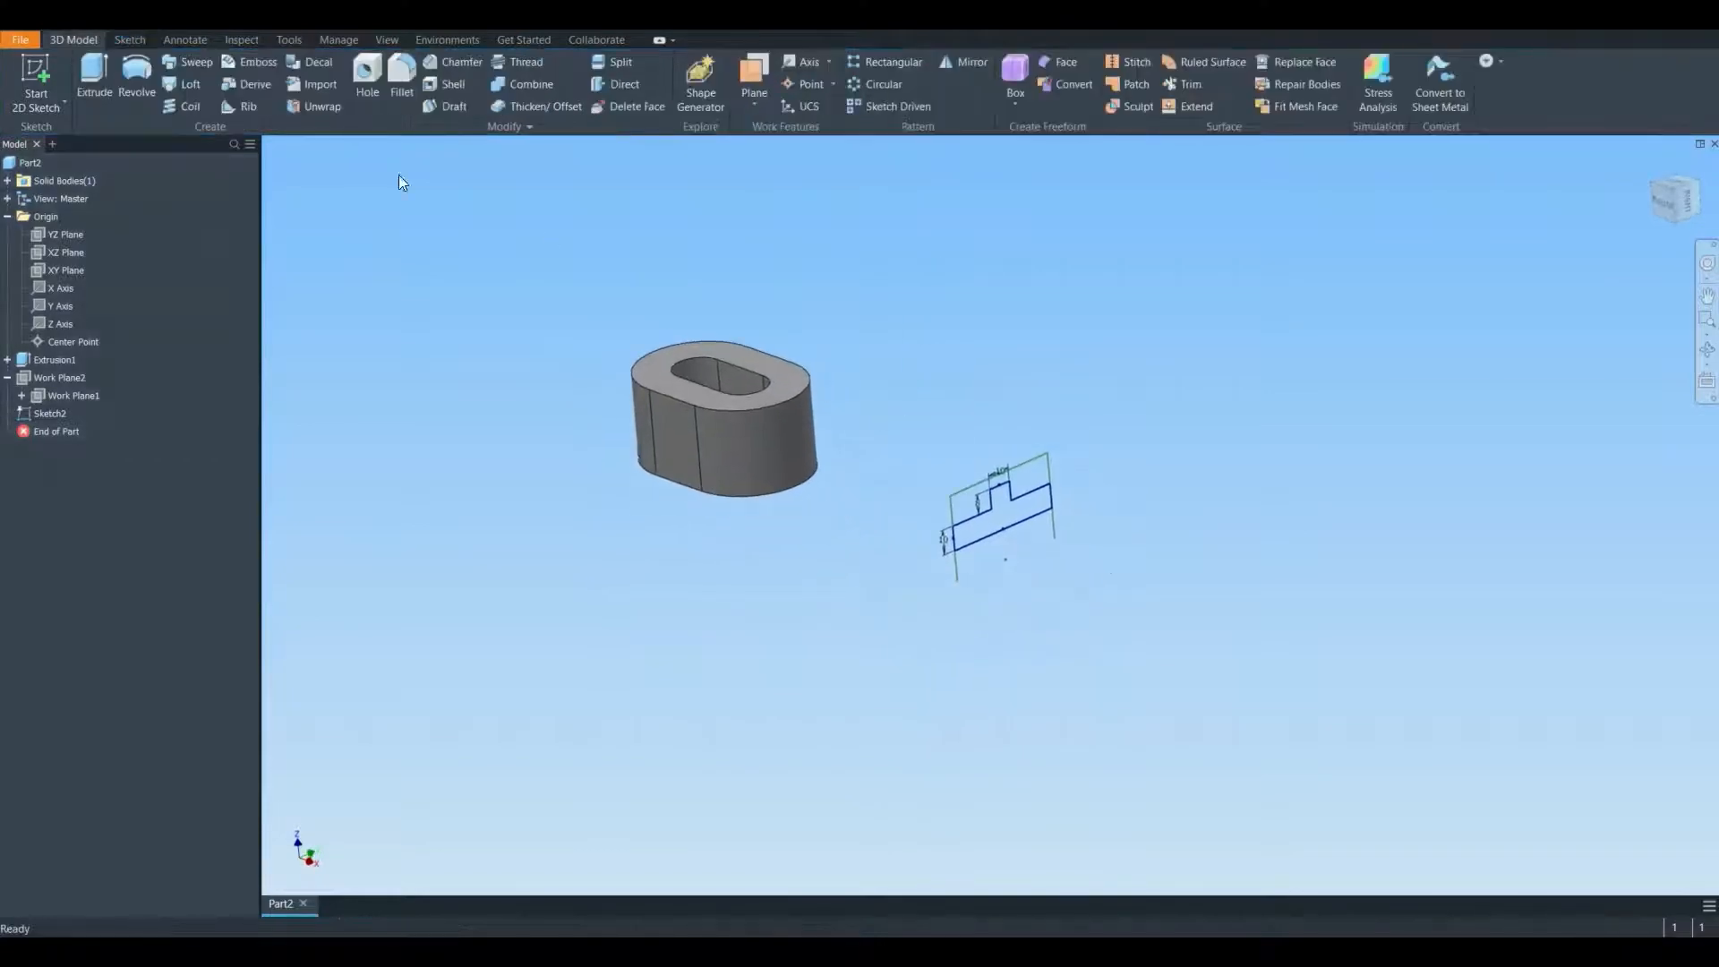
- Extrude the stepped profile in the flipped direction up to the rounded outer face of the slotted body, joining the two
left_click(93, 72)
middle_click_drag(1181, 612, 1293, 698)
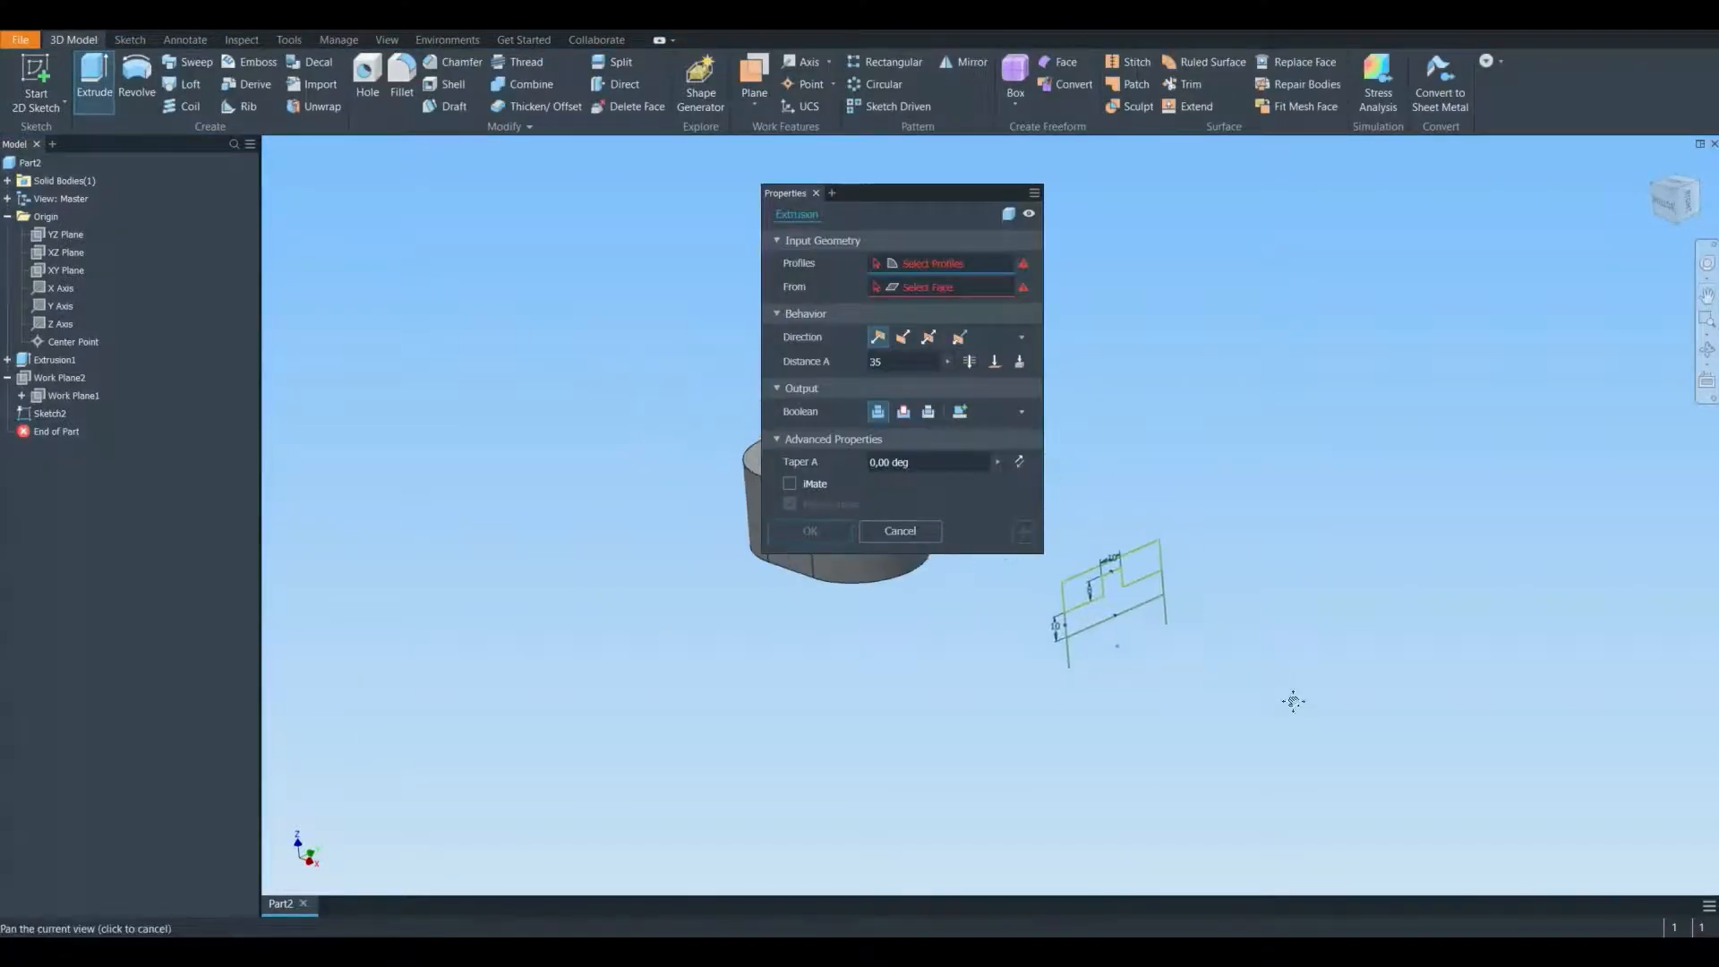
left_click_drag(899, 185, 740, 162)
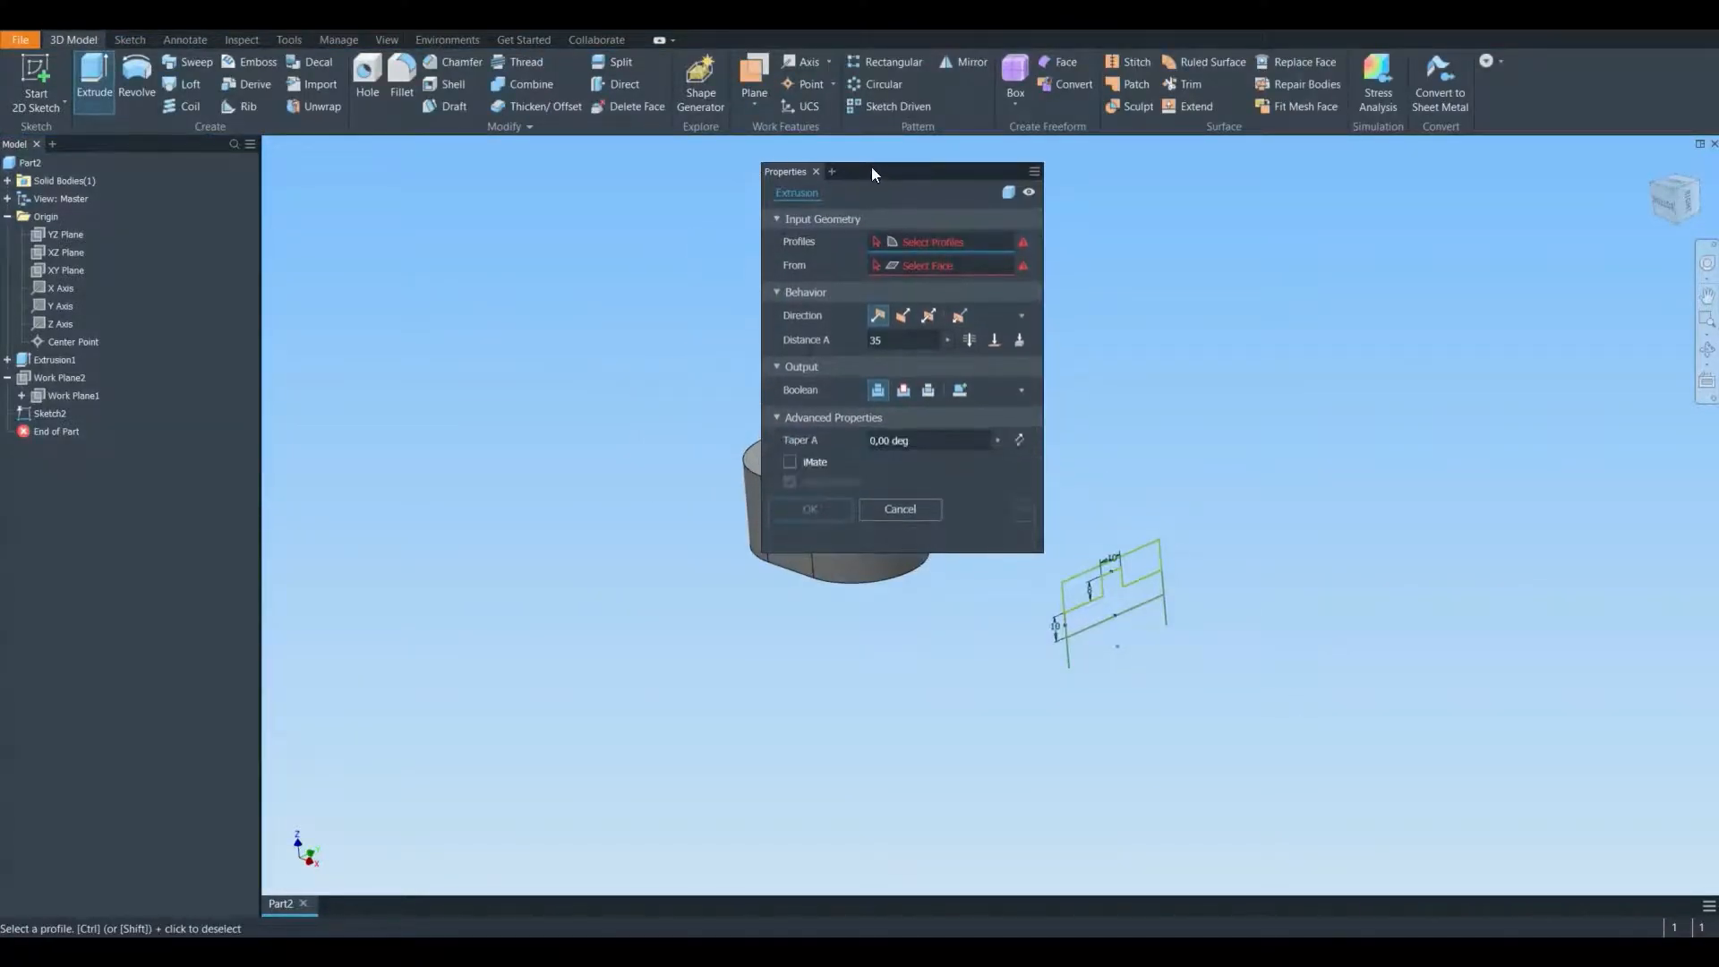
left_click_drag(872, 166, 477, 238)
left_click(1108, 622)
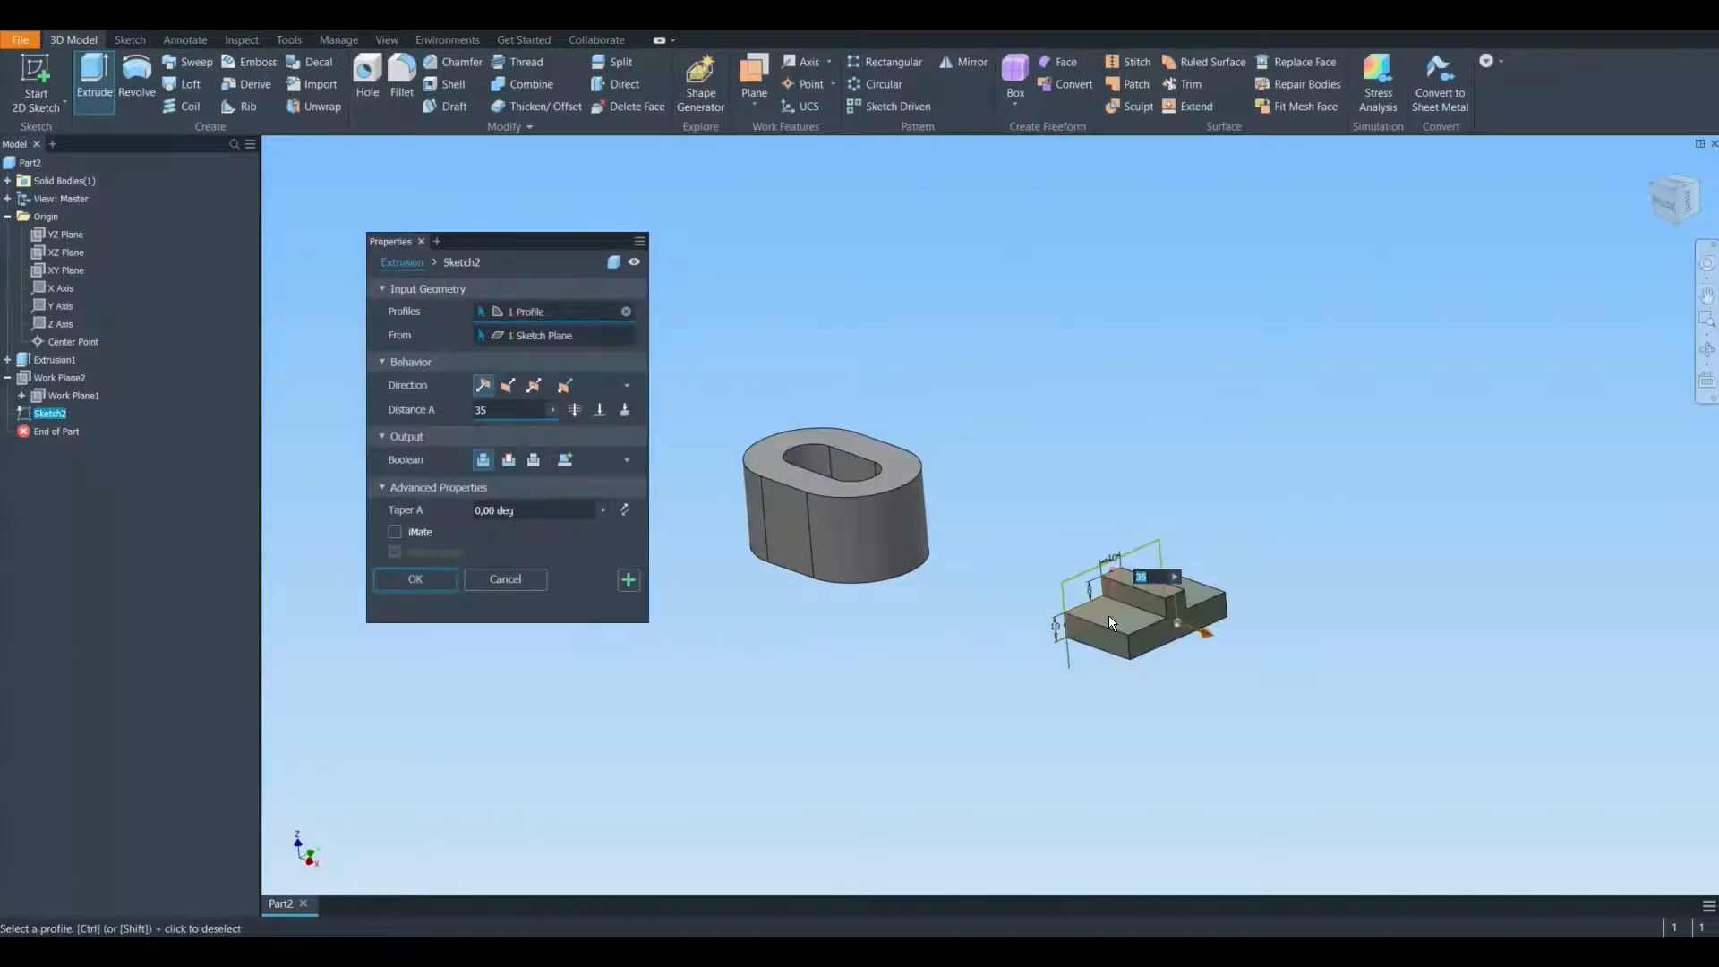
left_click(508, 386)
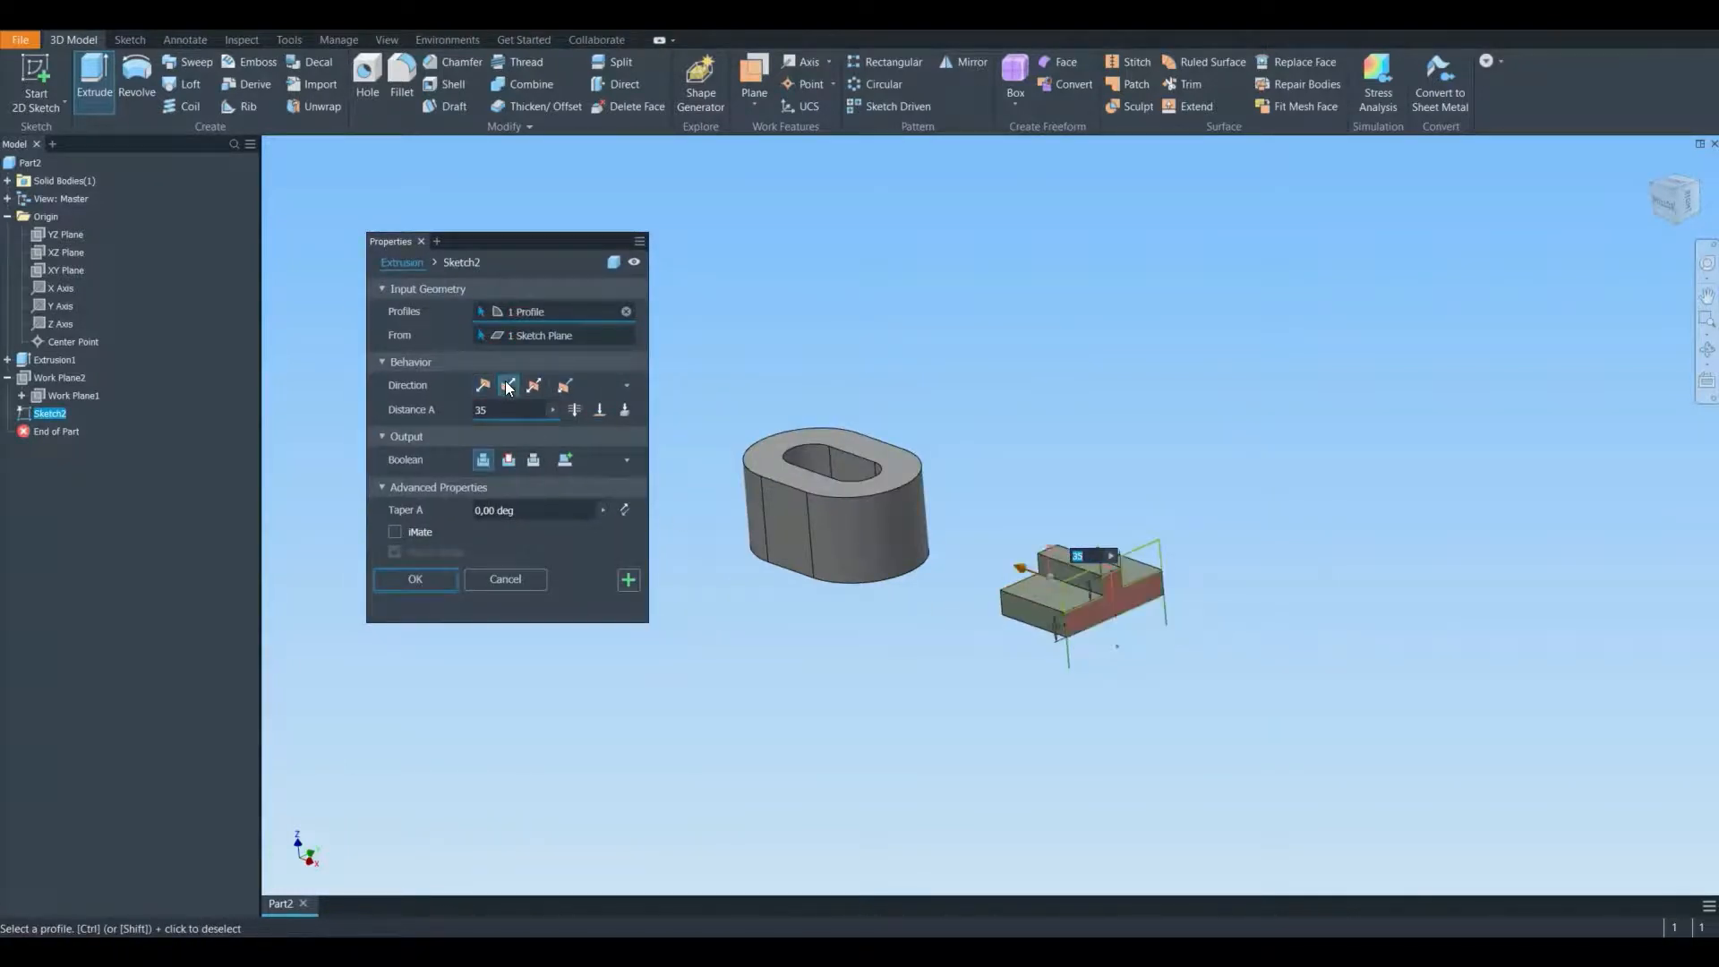
left_click(600, 410)
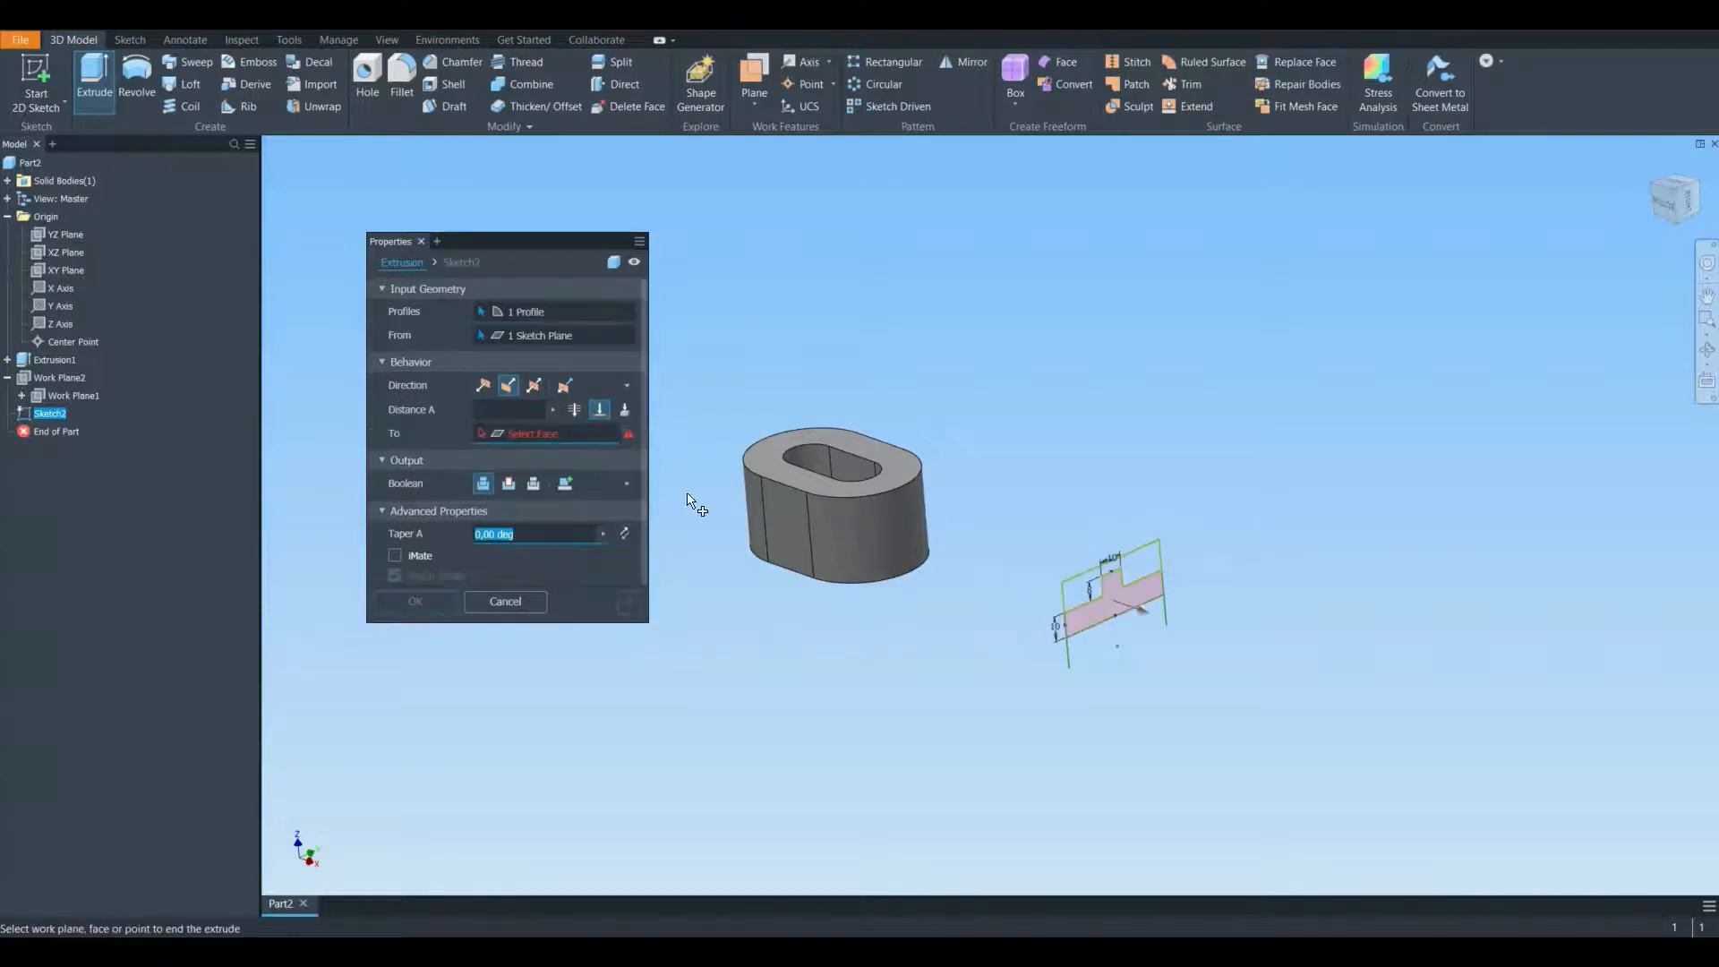
left_click(846, 523)
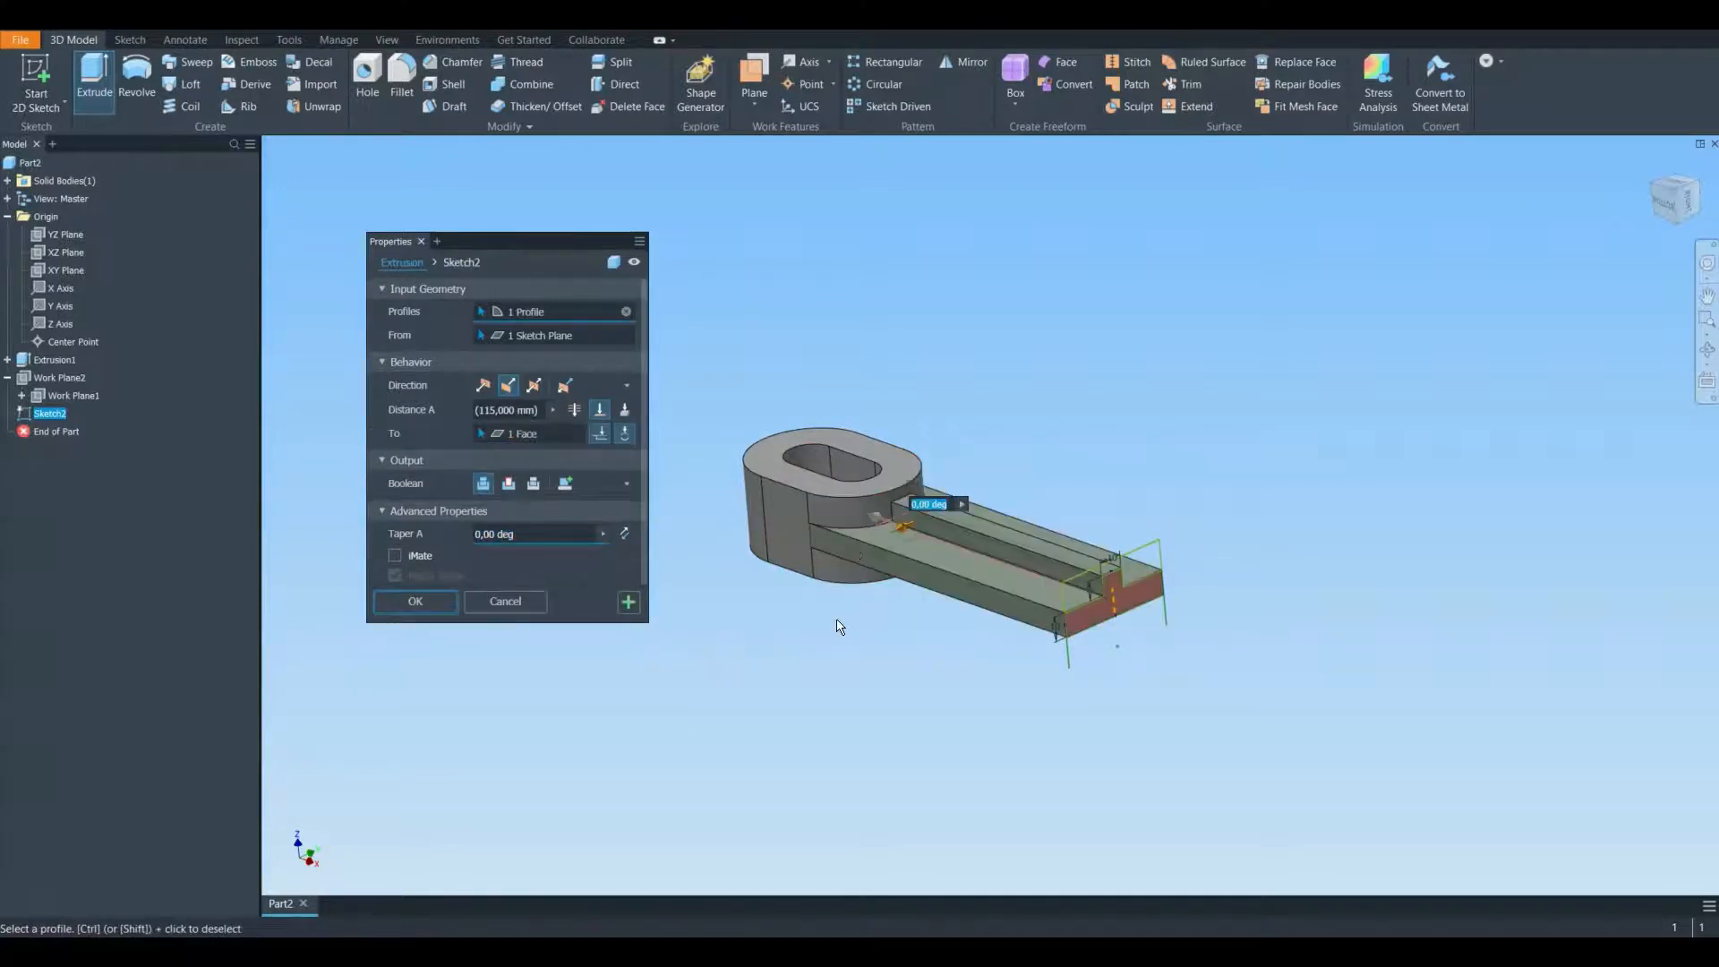
left_click(415, 602)
- Check the reference drawing and create a work plane offset inward from the base plate's long side face
middle_click_drag(856, 645, 995, 652)
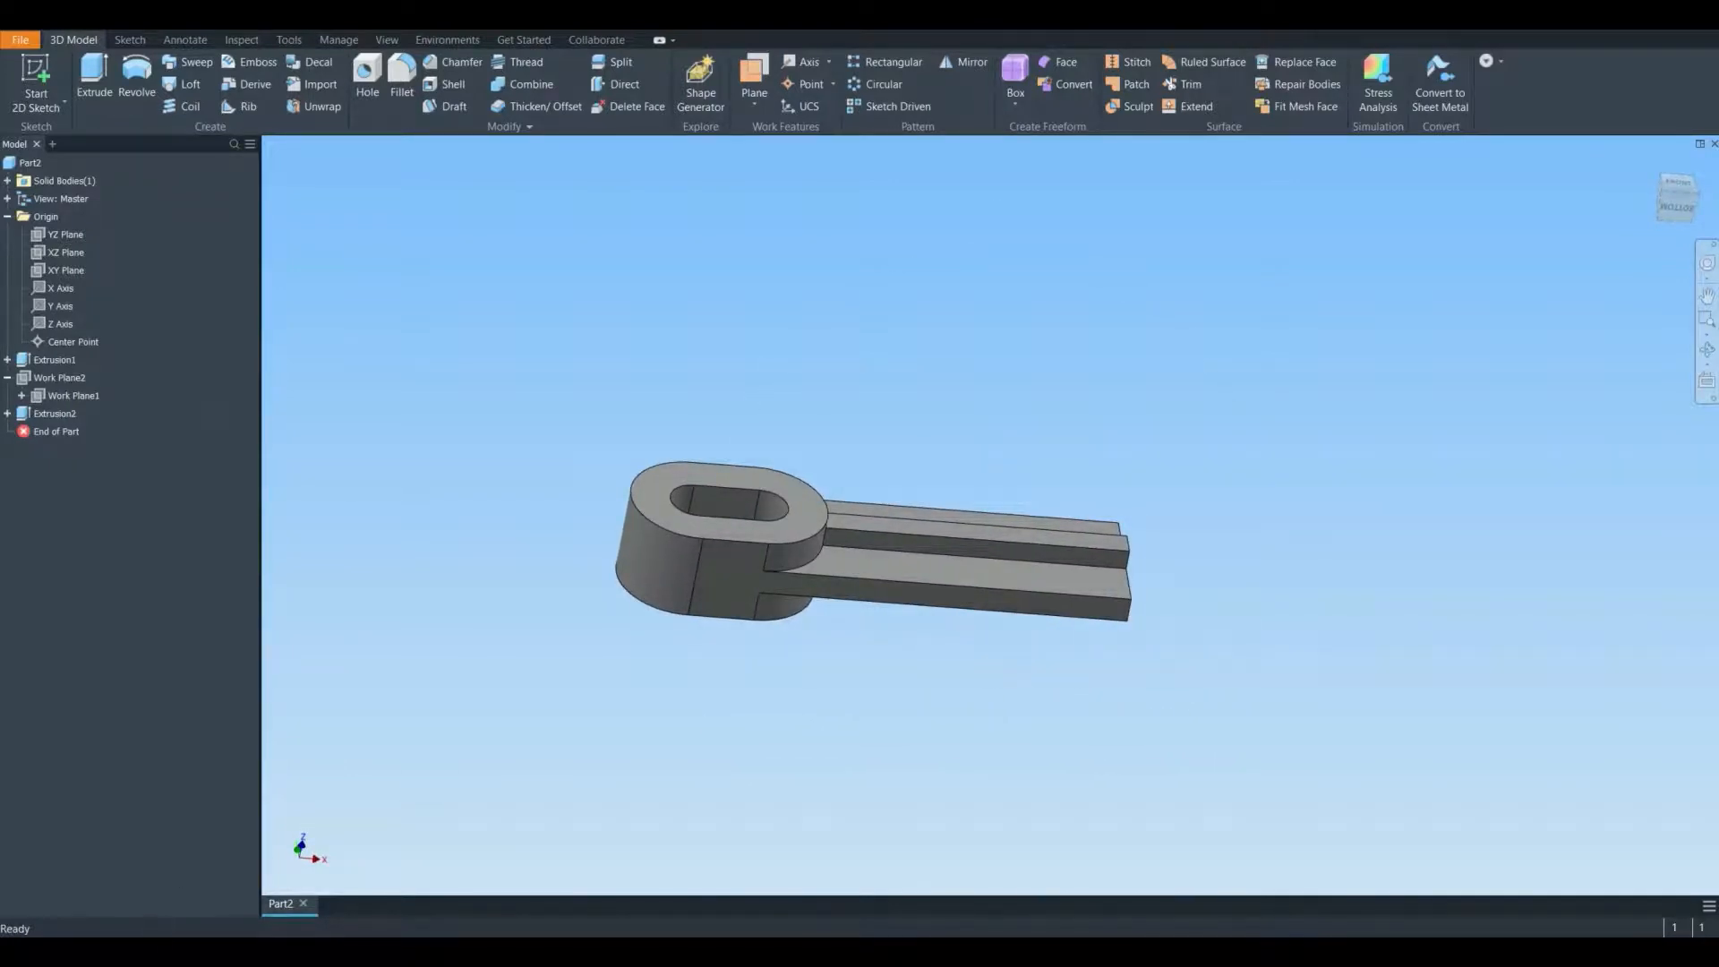
key("alt+Tab")
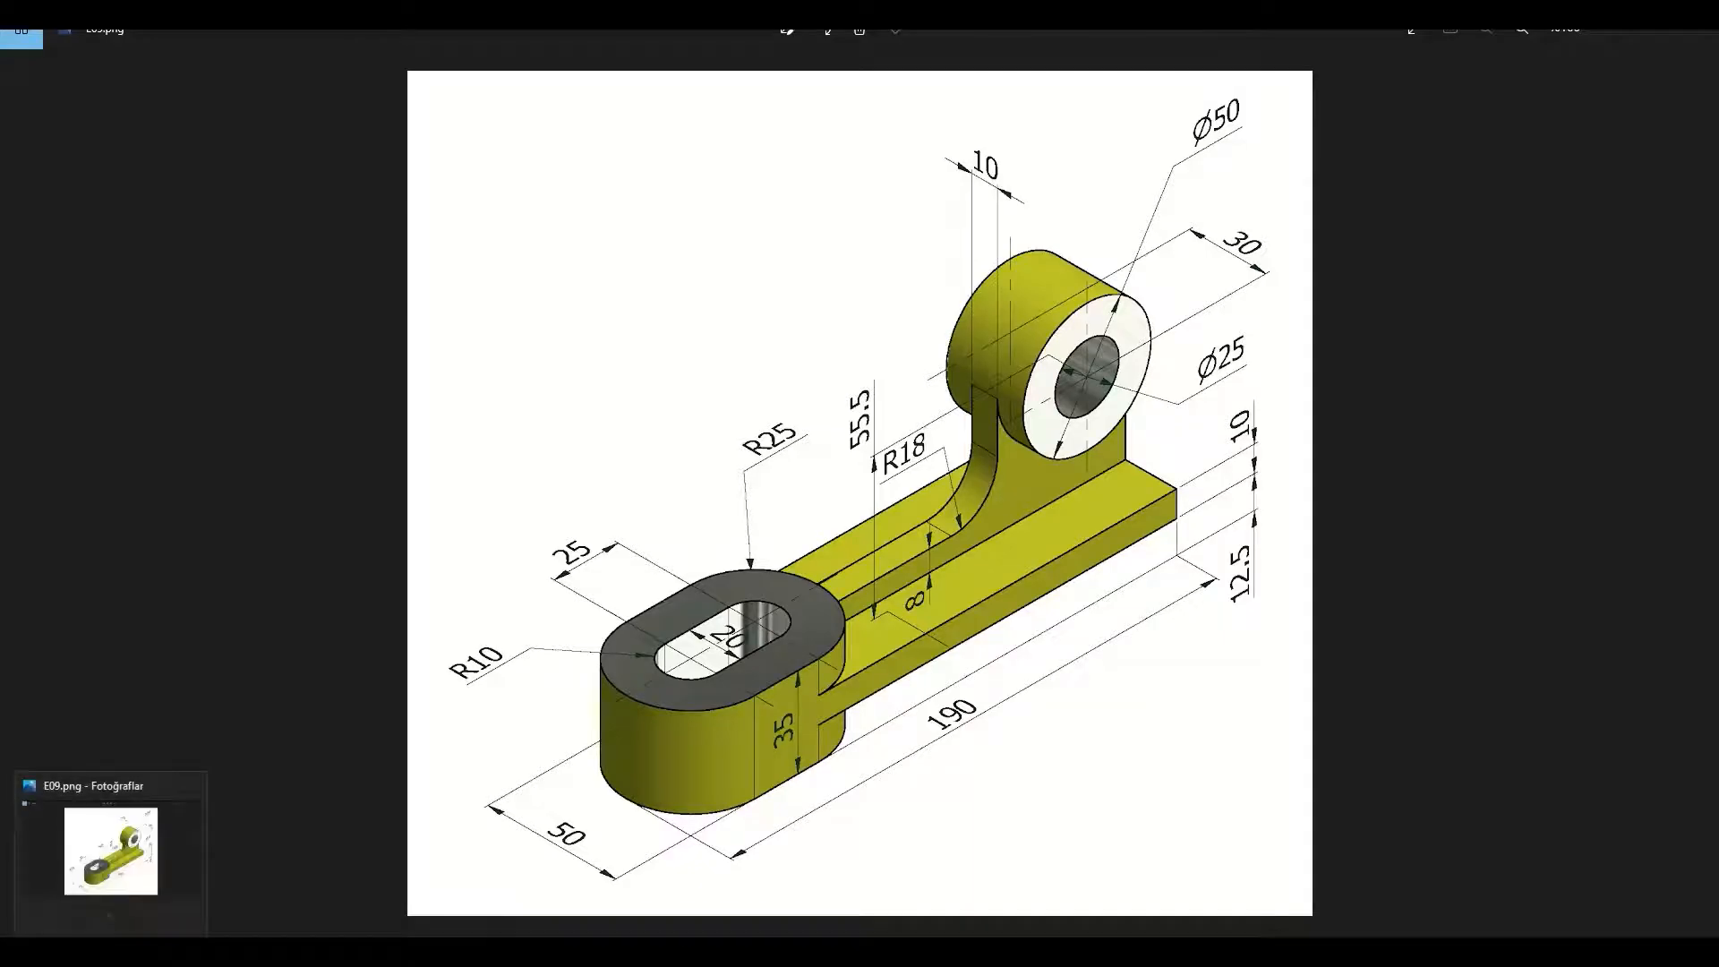
left_click(117, 949)
middle_click_drag(743, 663, 622, 683)
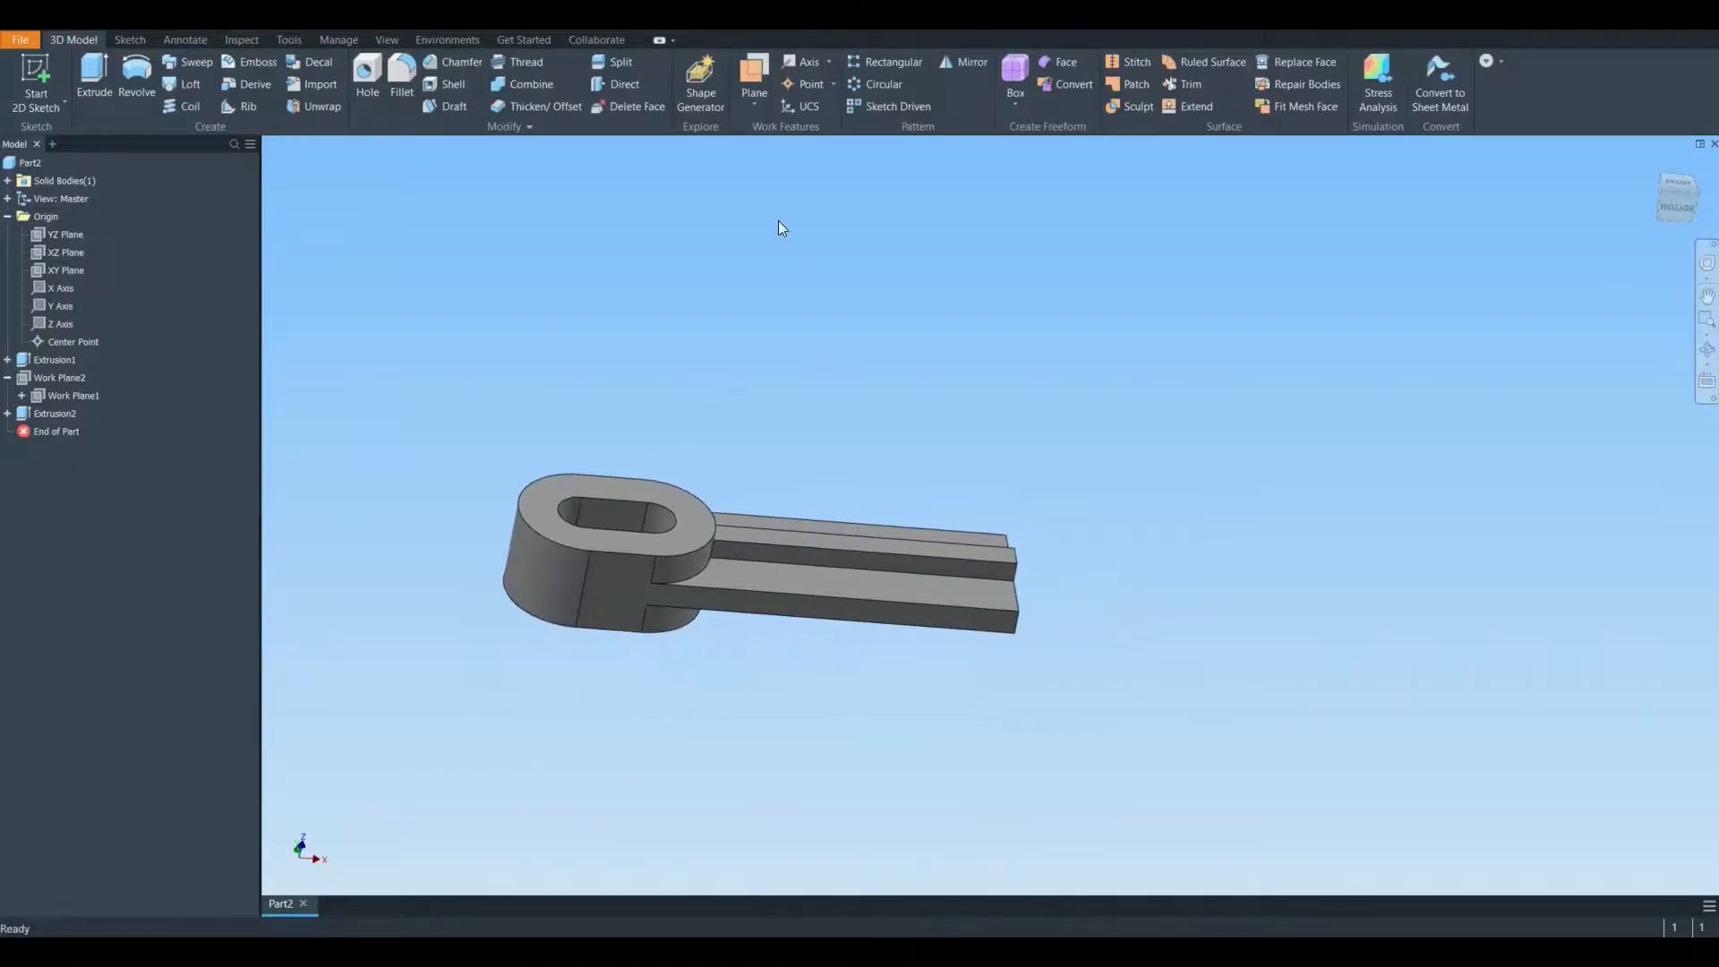
left_click(751, 76)
left_click(993, 620)
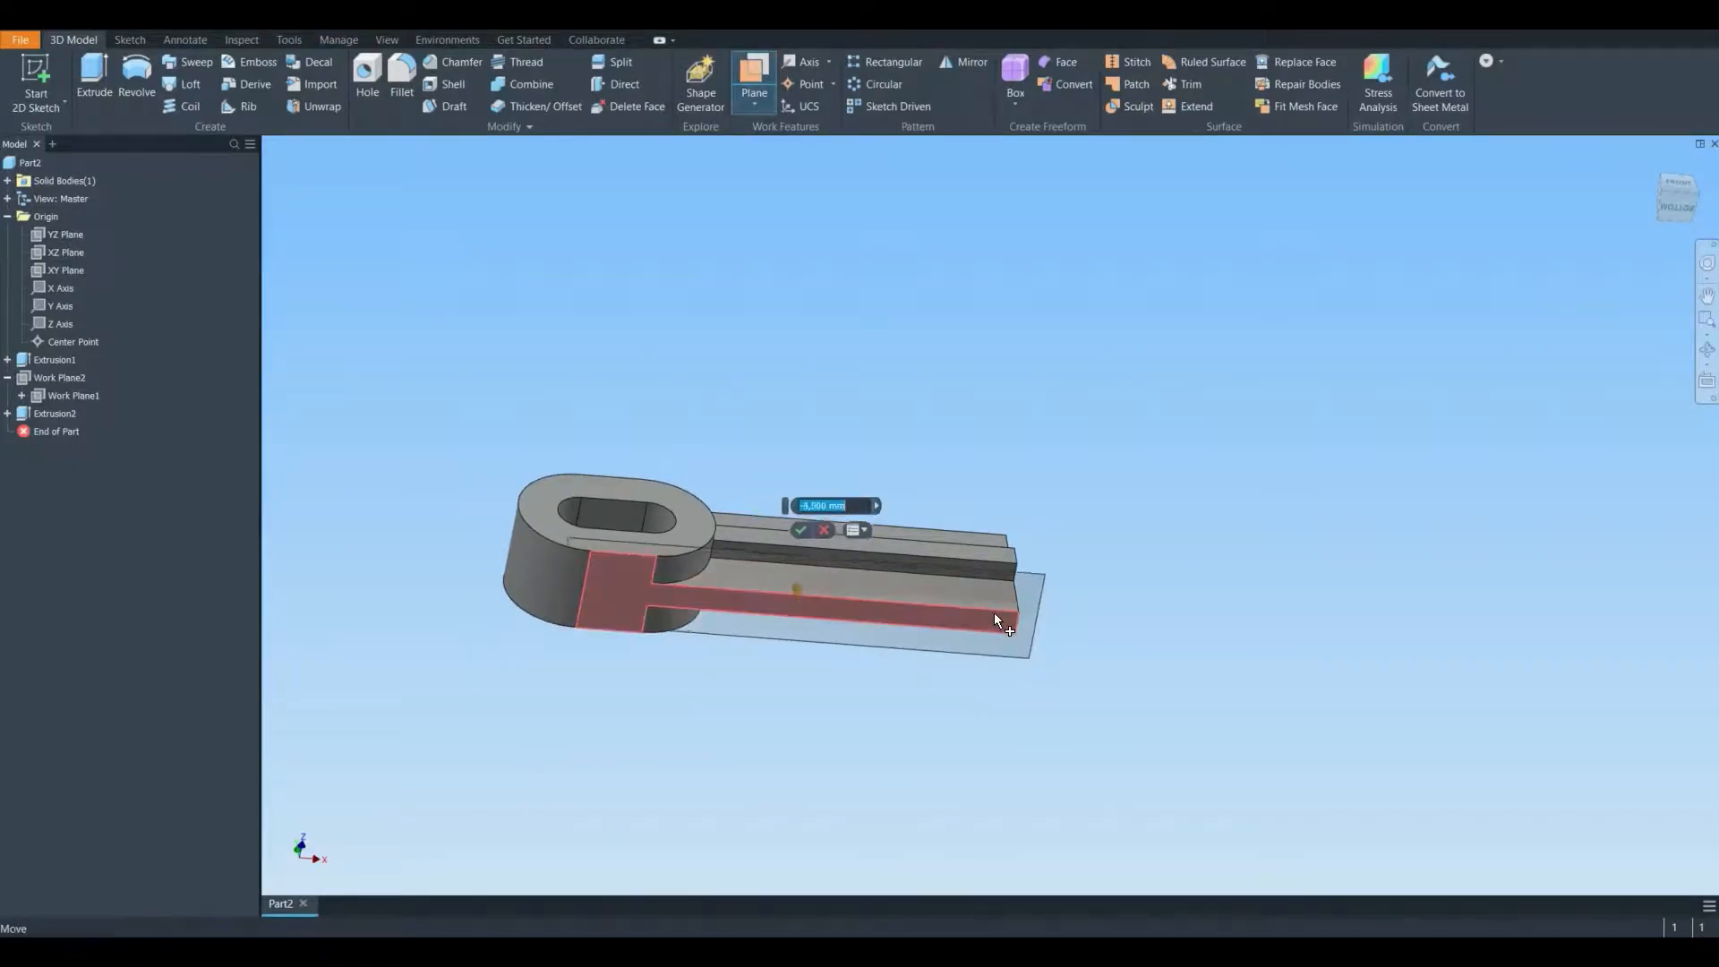
key("Return")
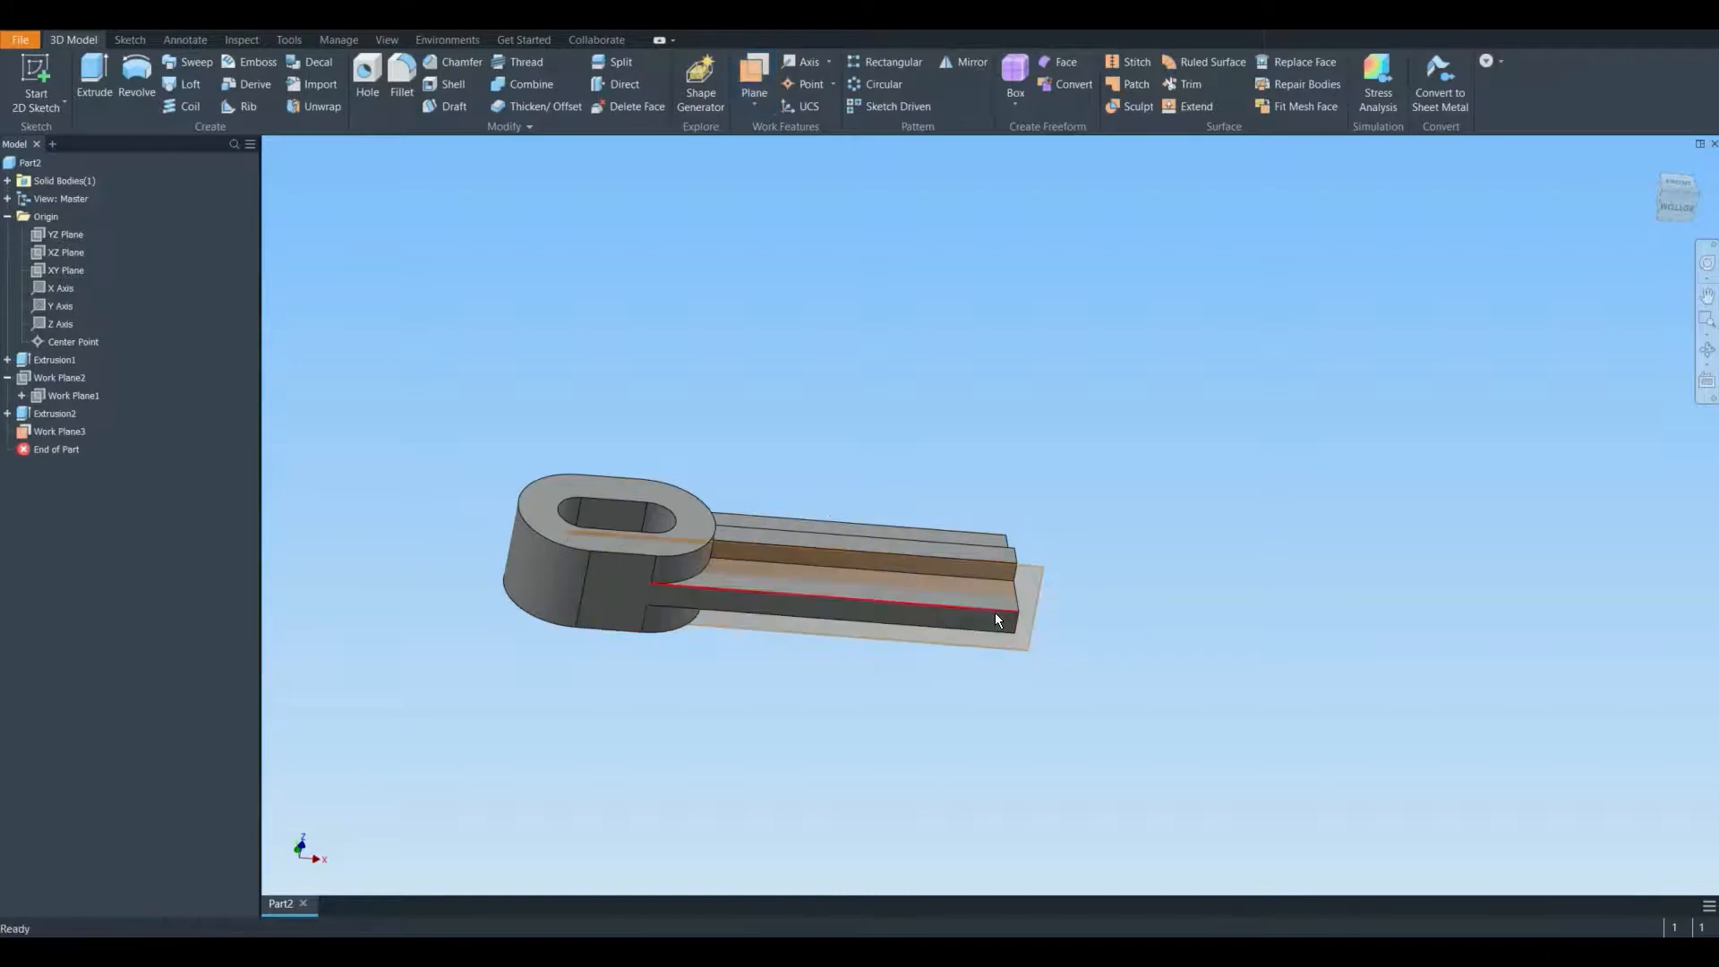
- Sketch two concentric circles of 25 mm and 50 mm diameter on the new work plane, above the base plate's free end
left_click(20, 57)
left_click(1031, 566)
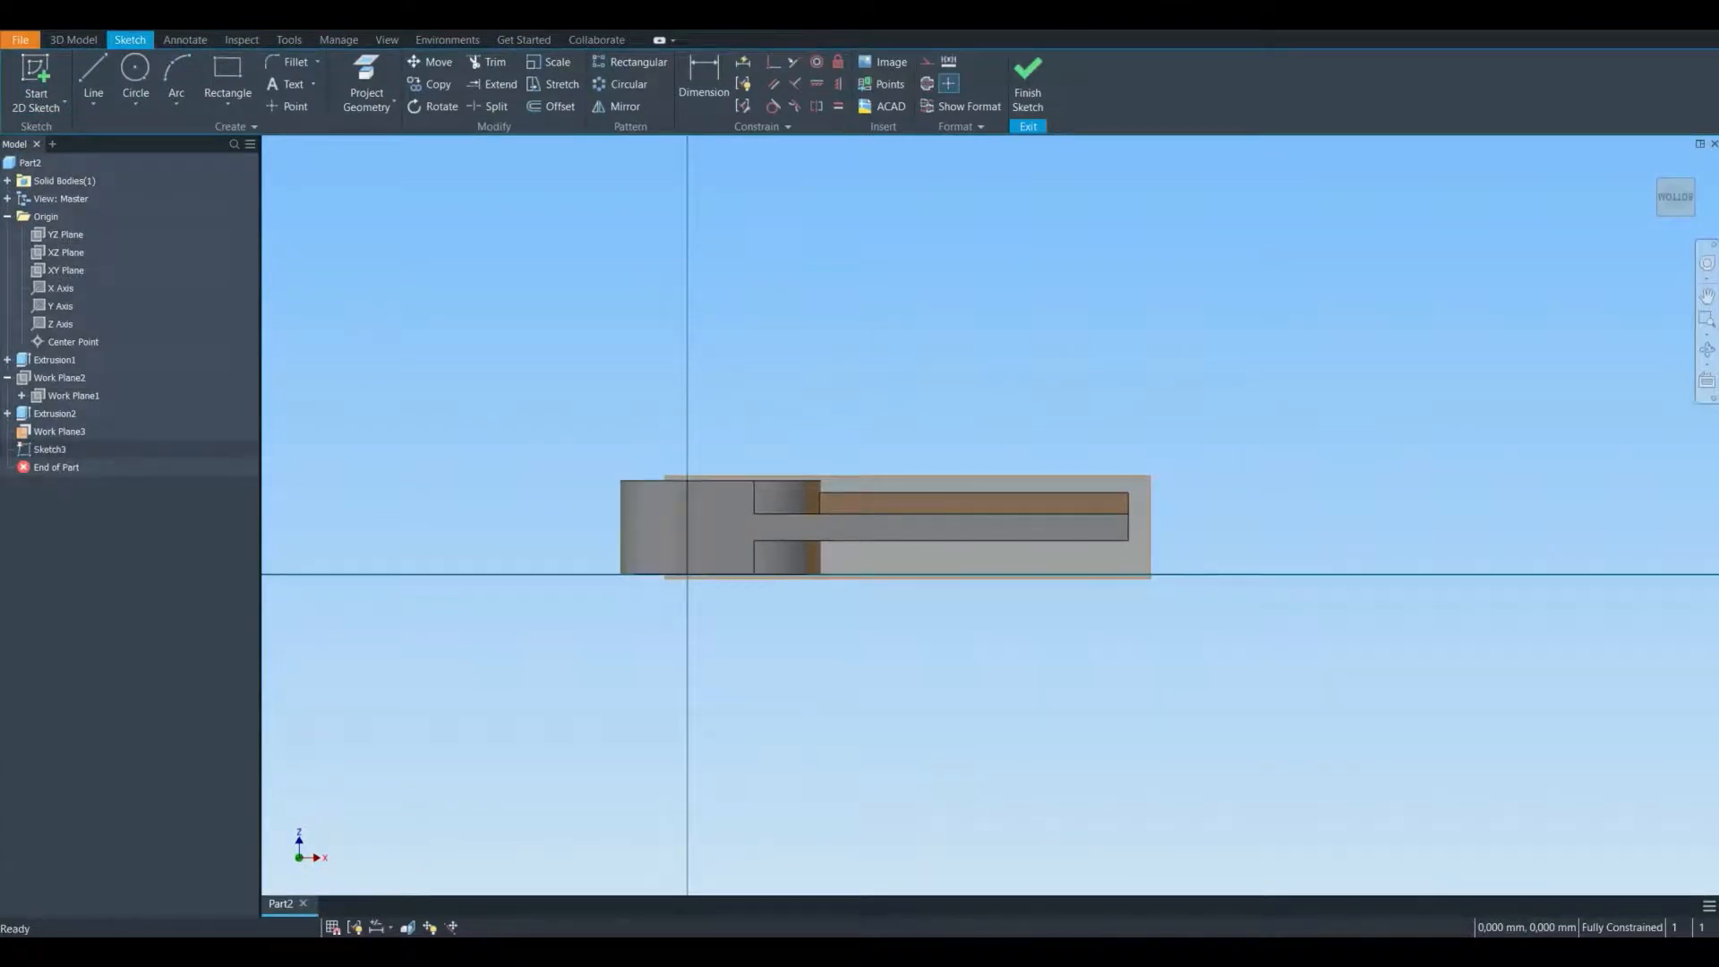
left_click(278, 951)
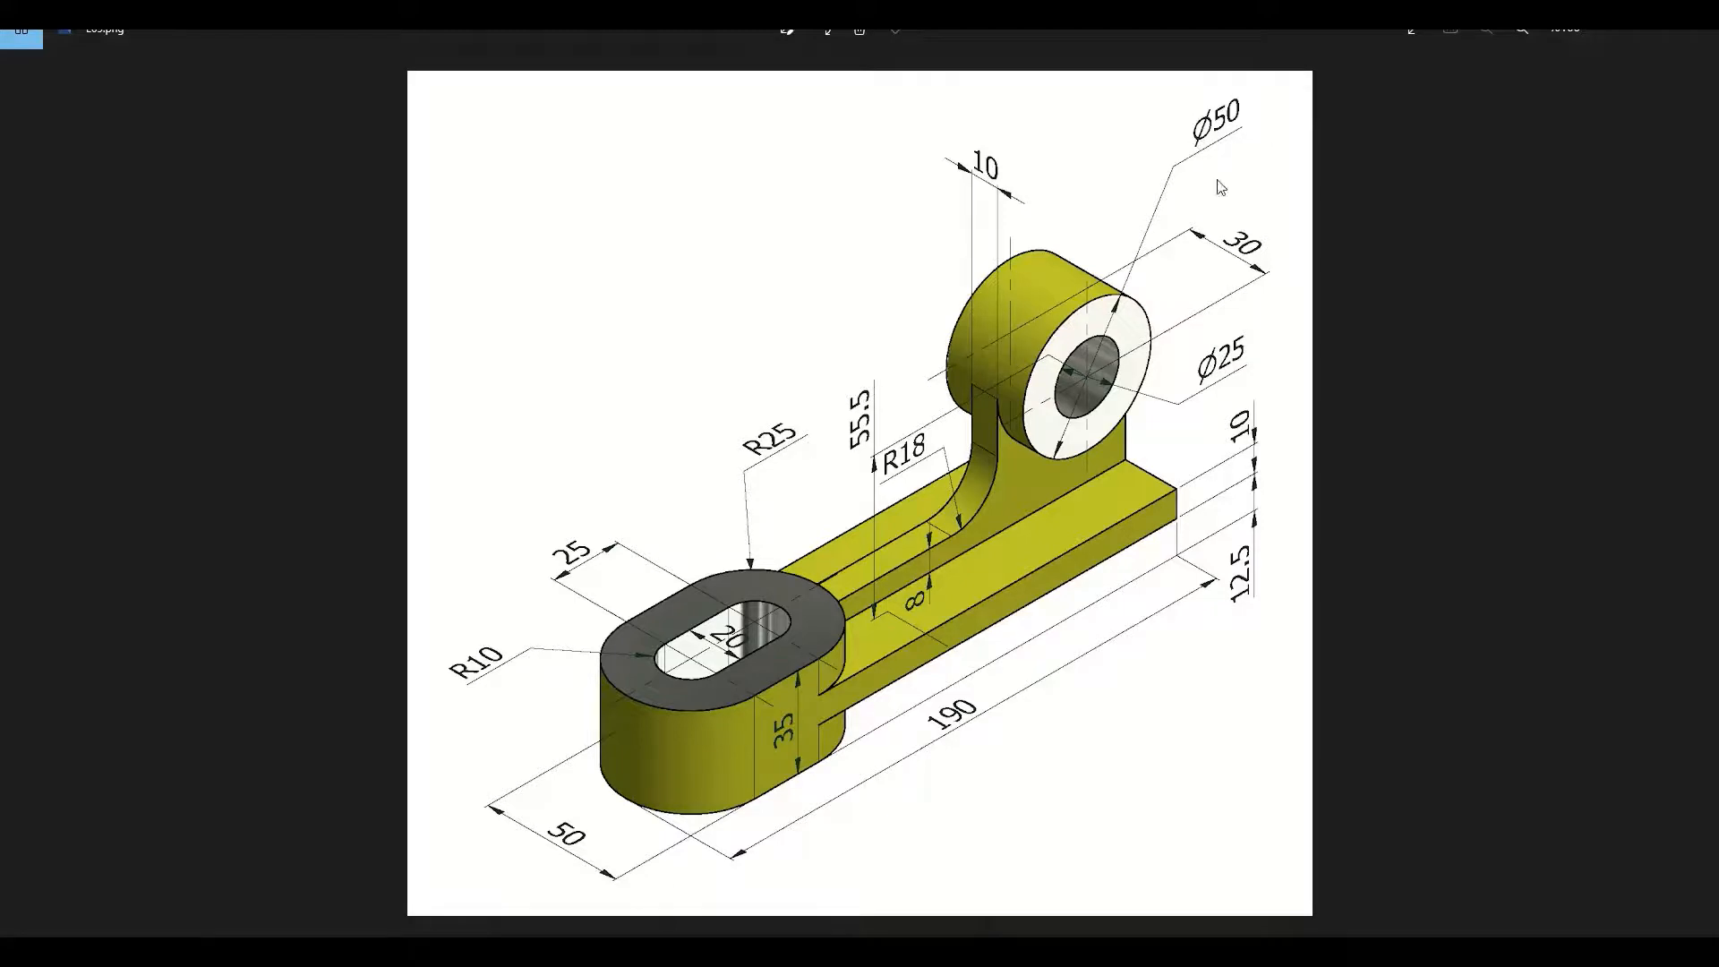
key("alt+Tab")
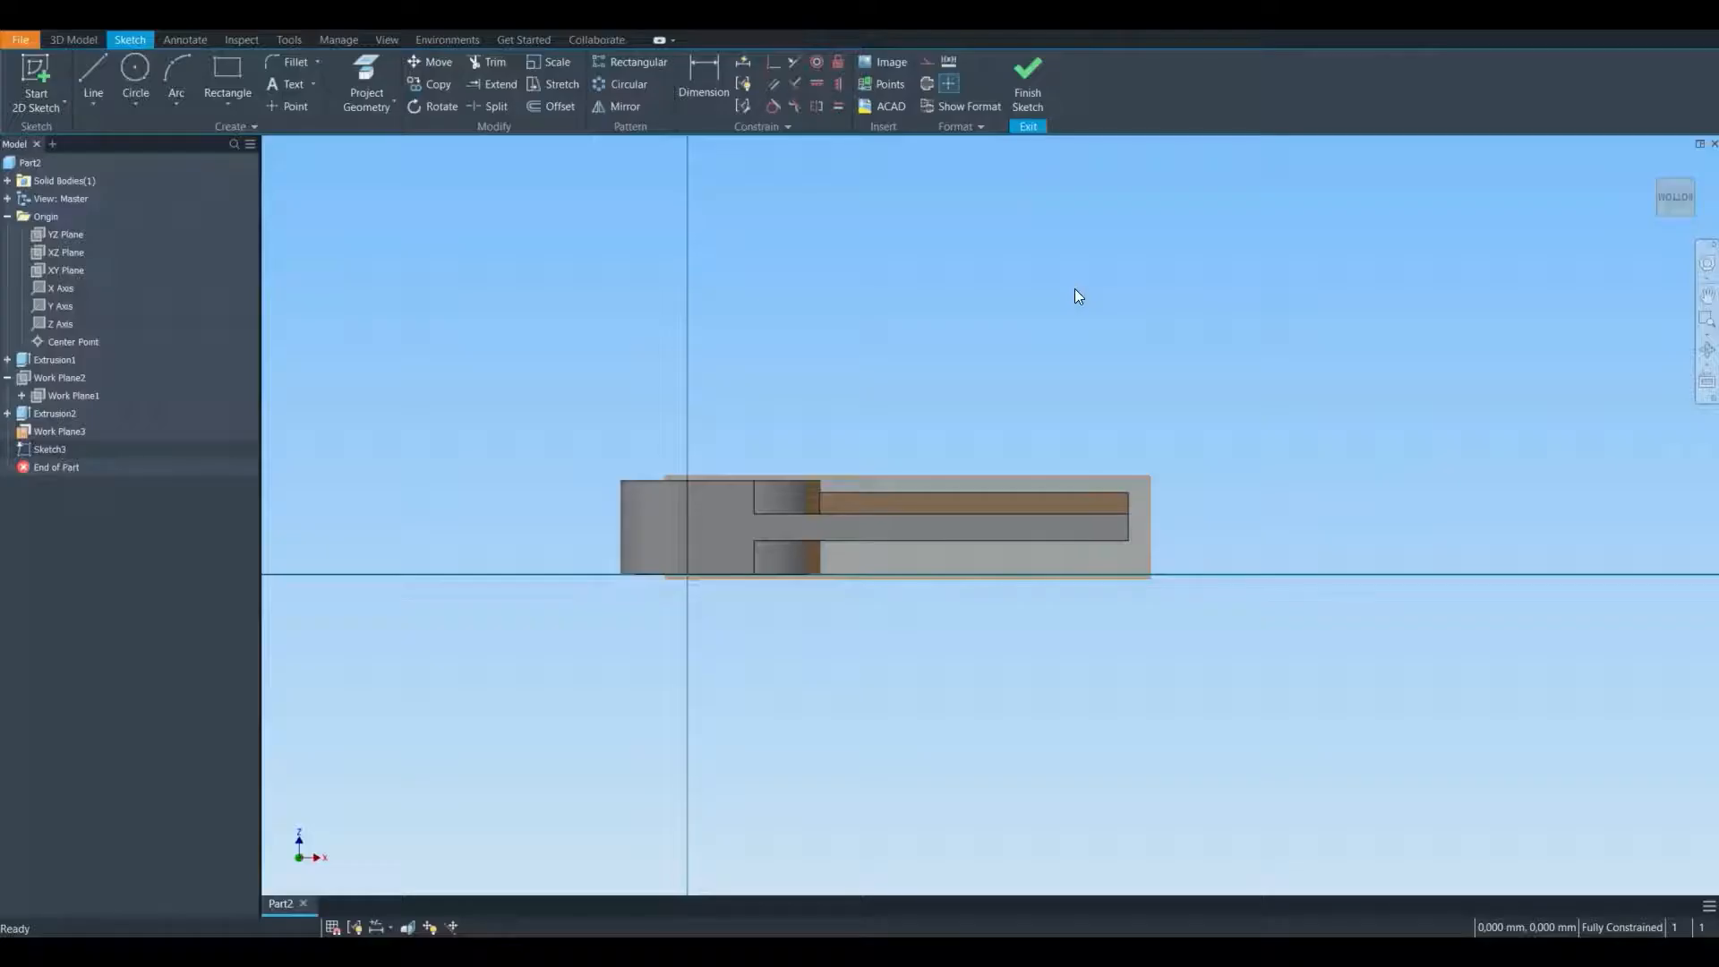
left_click(120, 73)
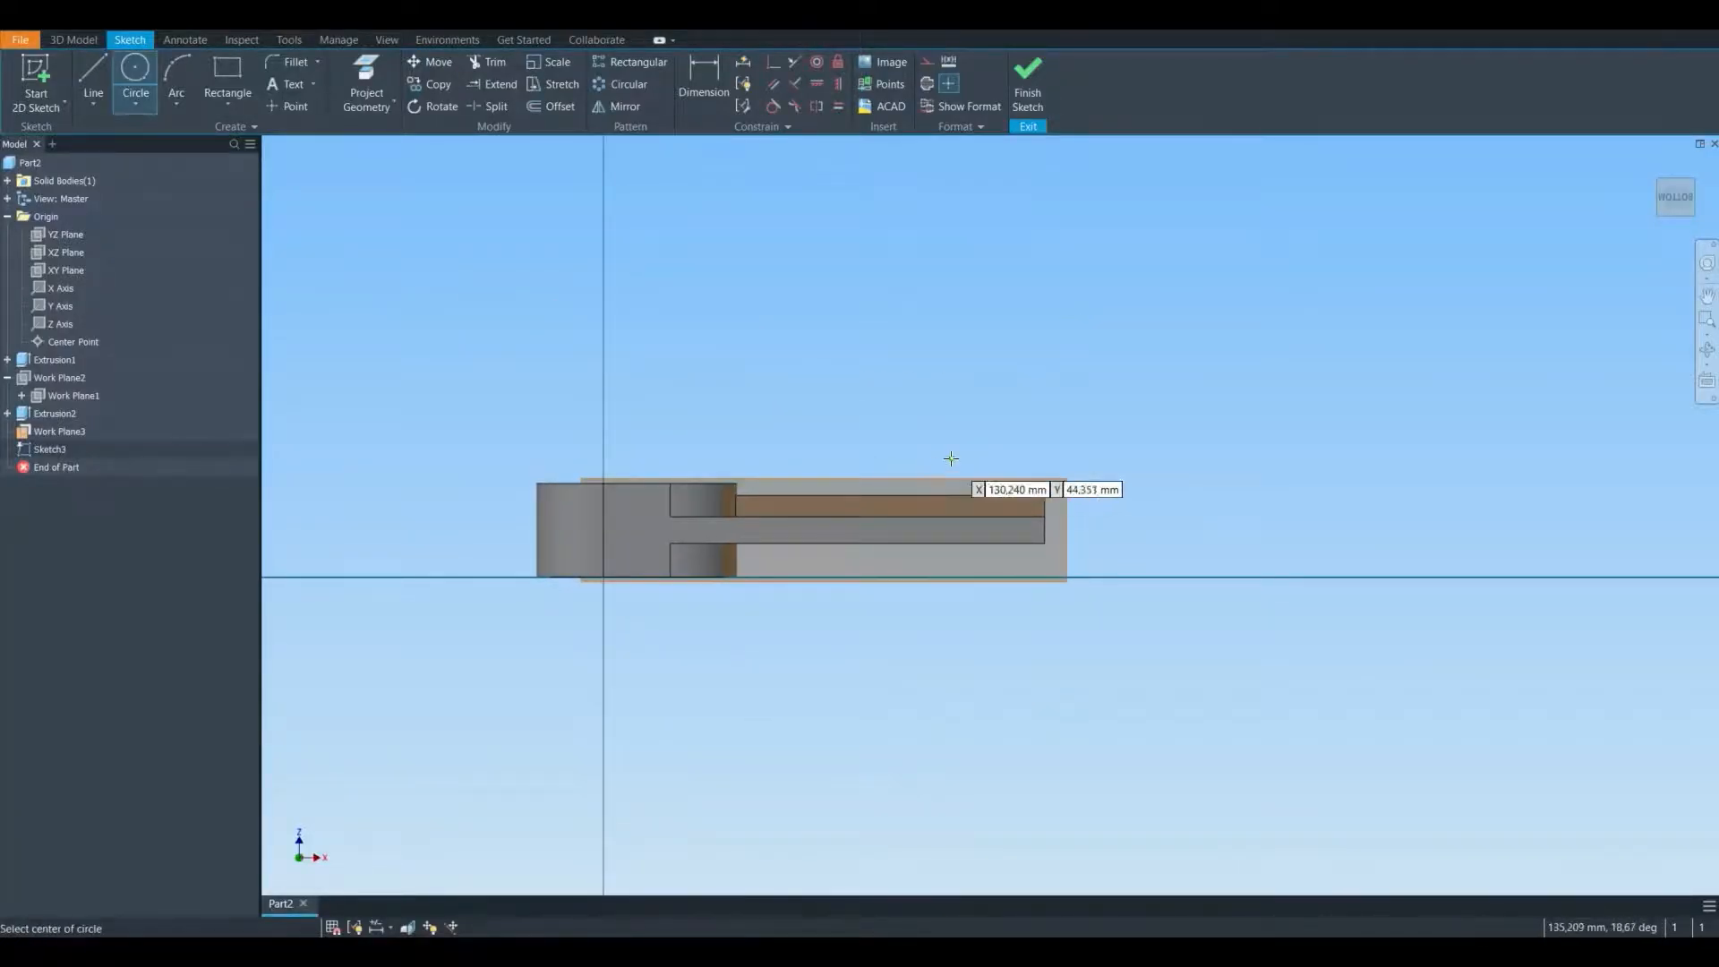
left_click(991, 403)
type("25")
key("Return")
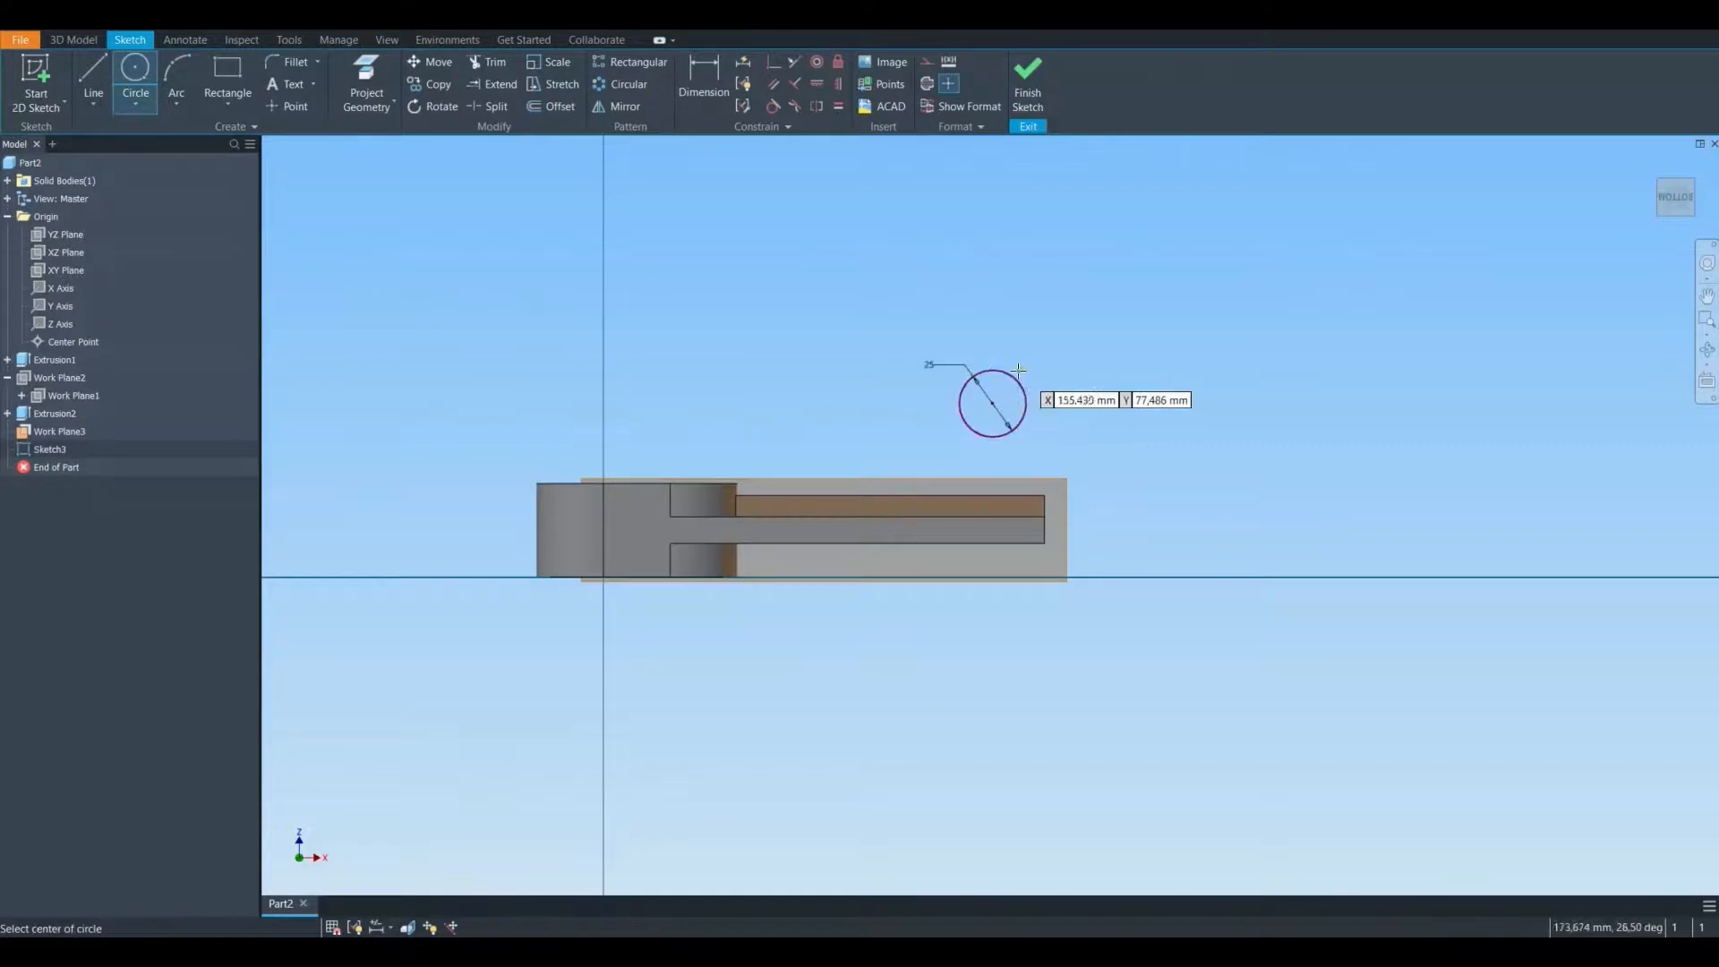
left_click(992, 403)
type("50")
key("Return")
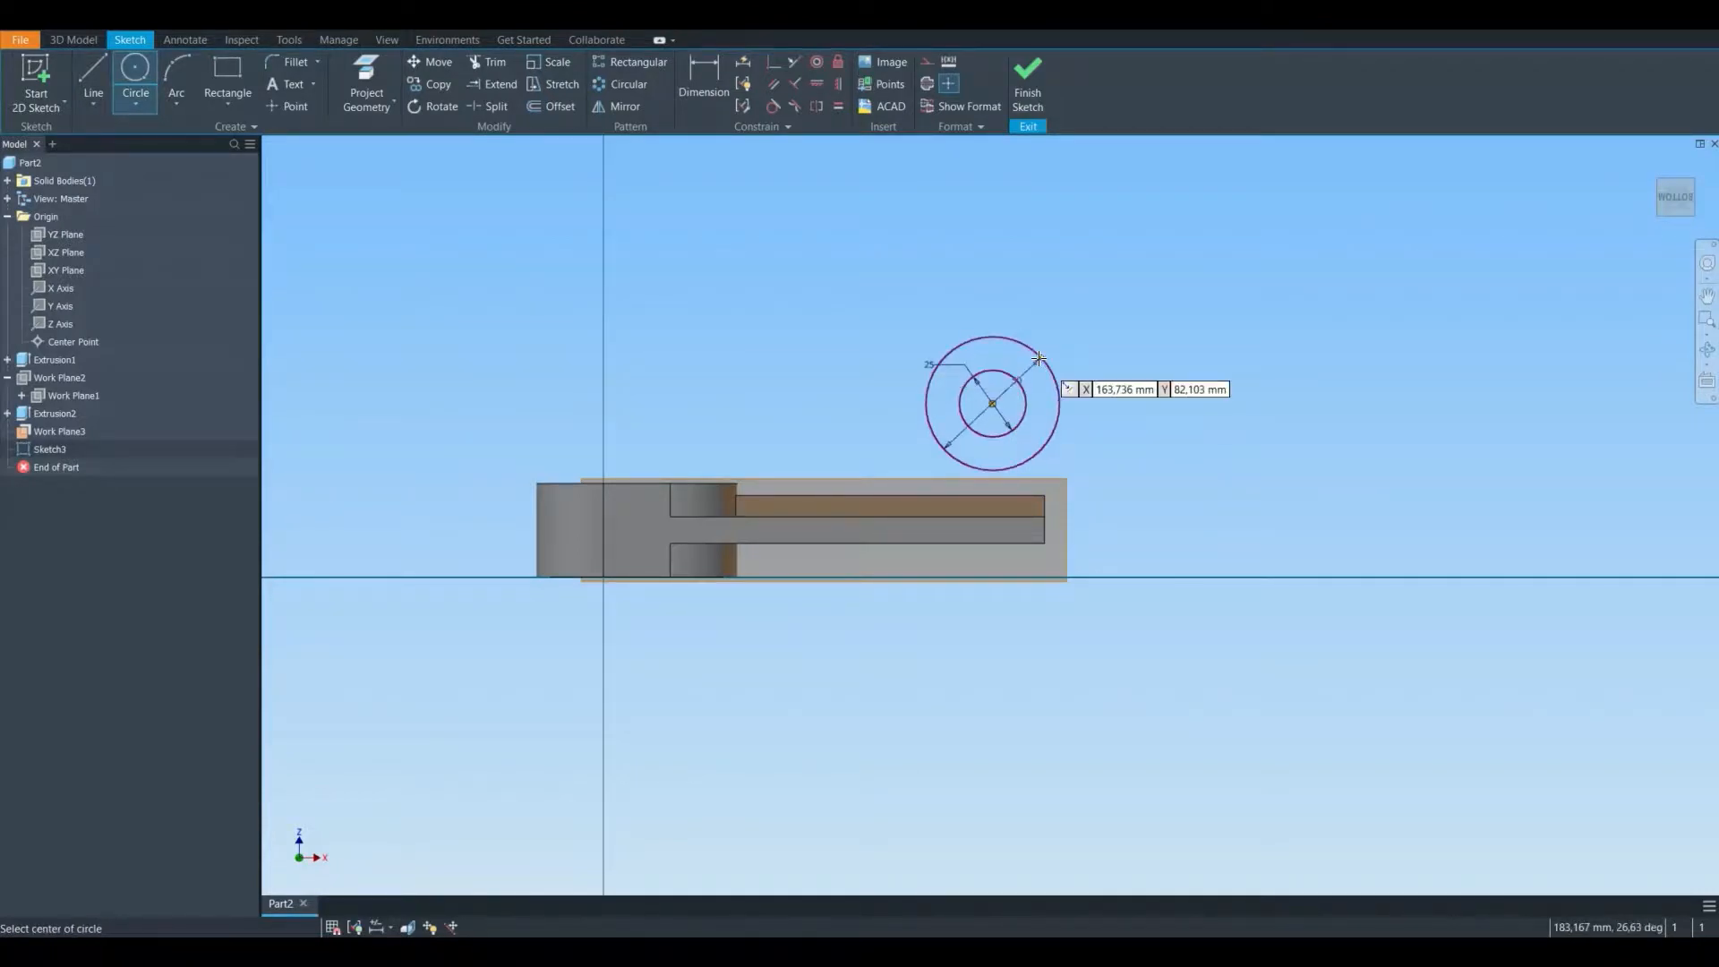
key("Escape")
- Check the reference drawing and dimension the circles' centre 55.5 mm above the base plate's lower edge
left_click_drag(992, 403, 1010, 380)
key("alt+Tab")
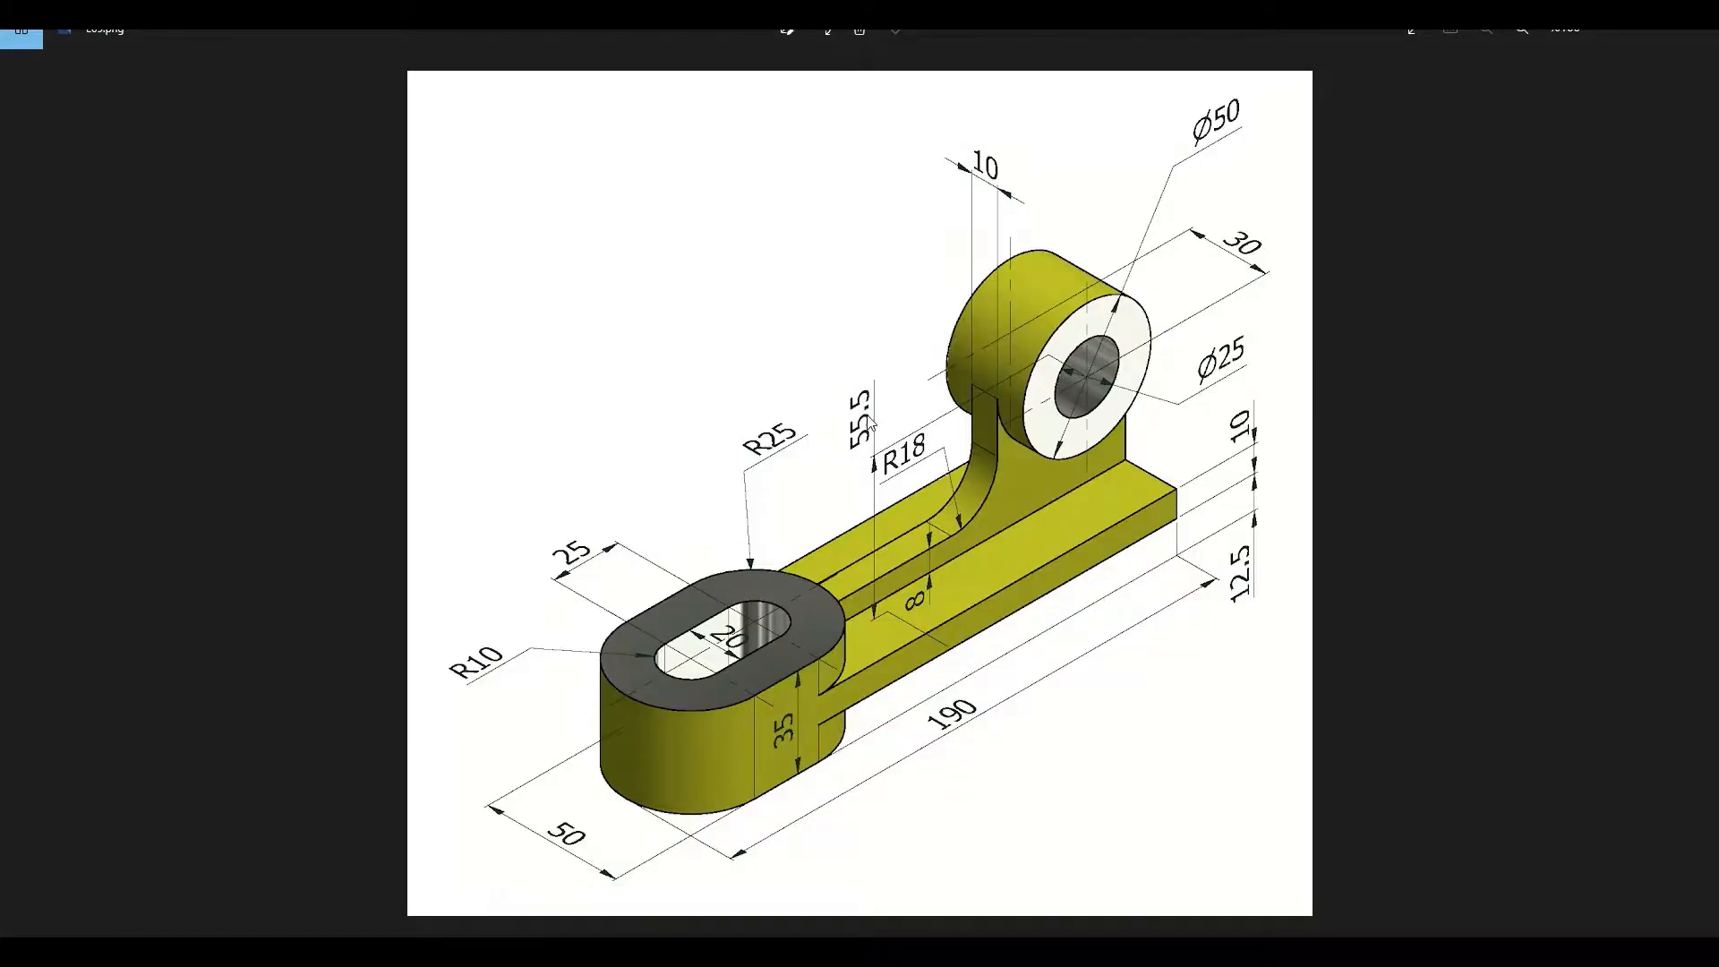
key("alt+Tab")
key("d")
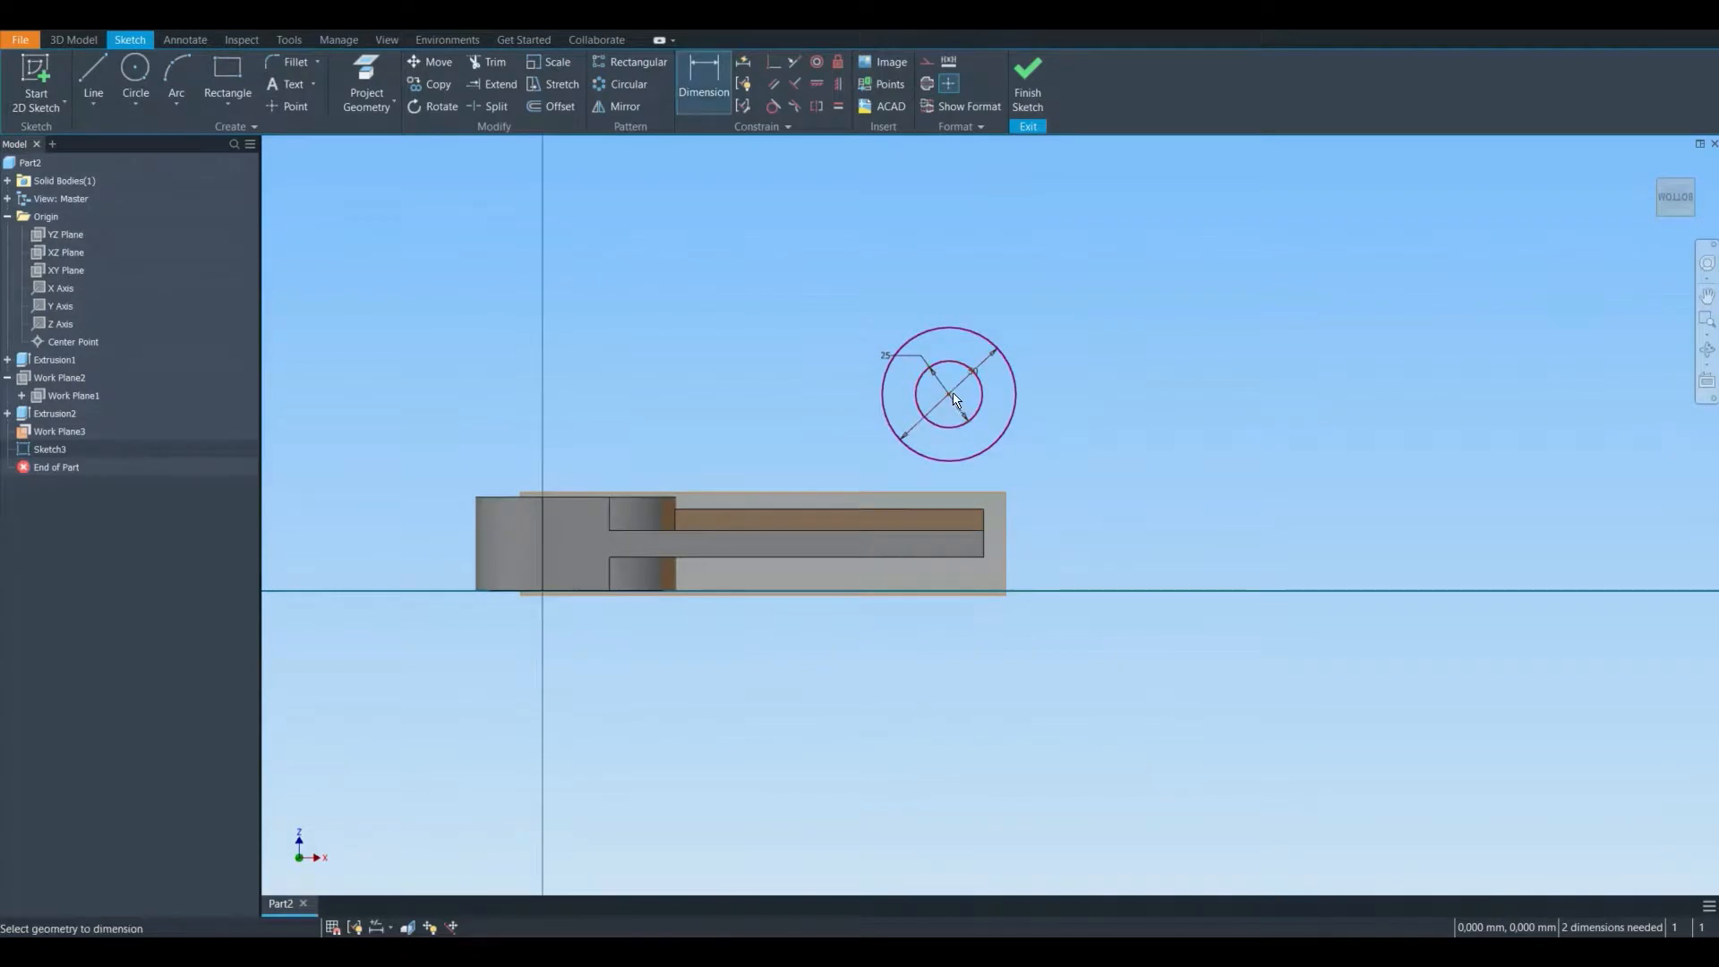
left_click(952, 397)
left_click(943, 557)
left_click(1081, 514)
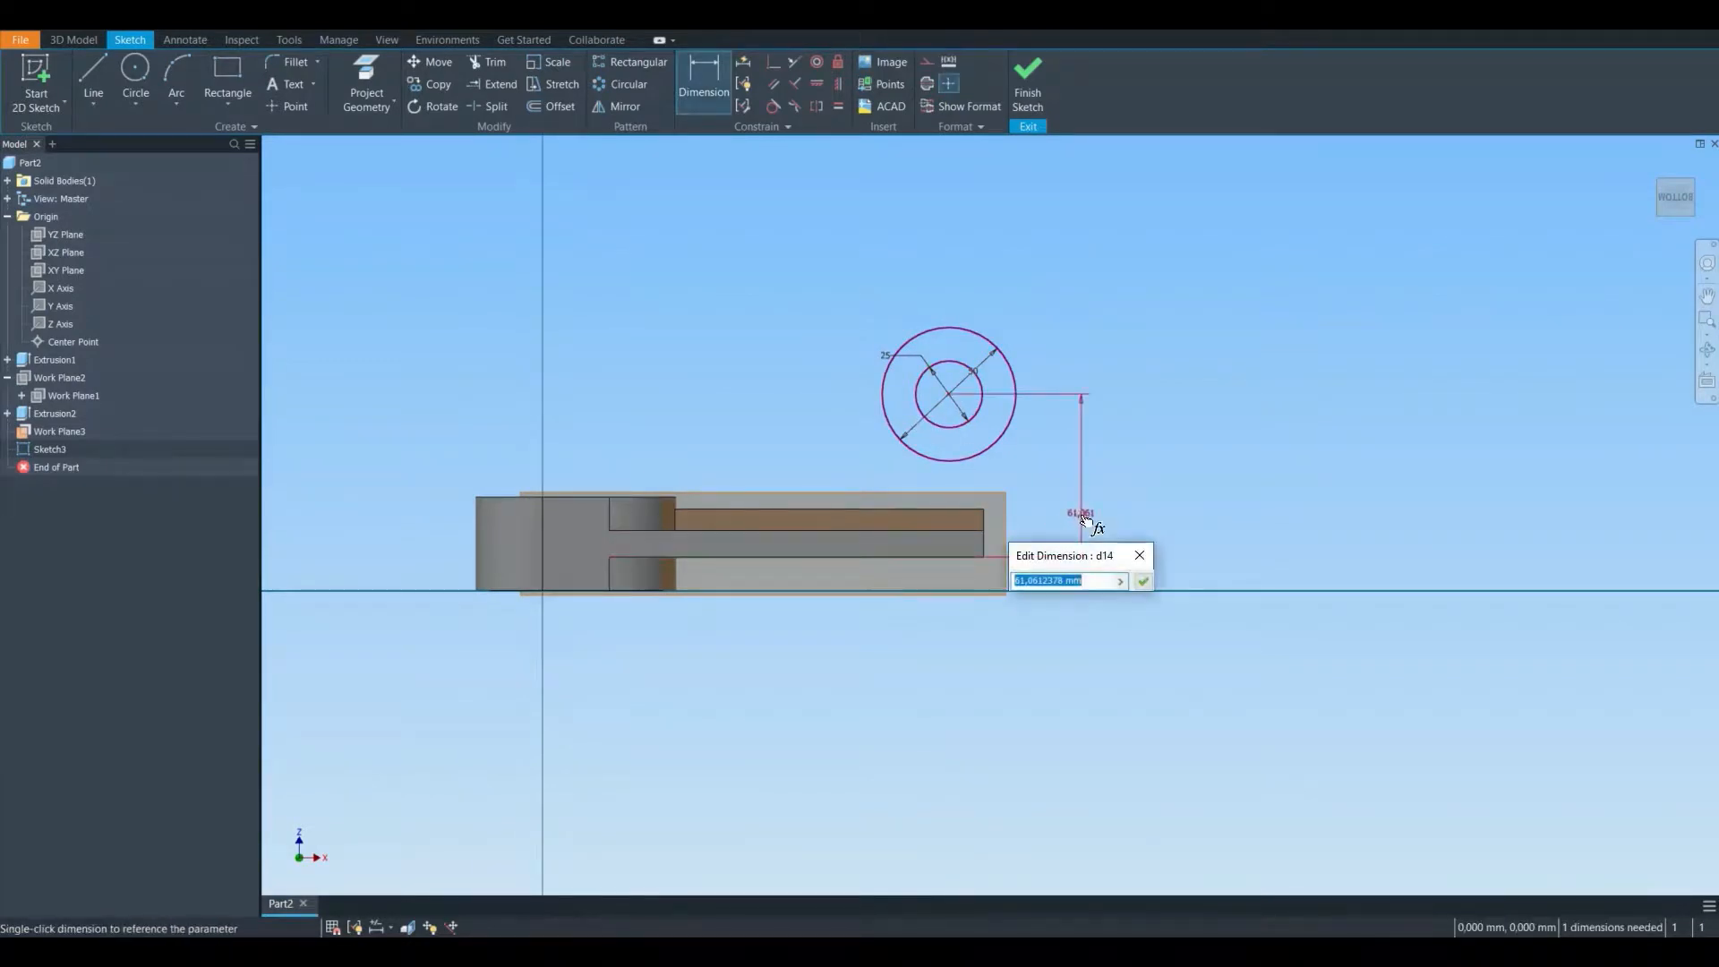
type("55,5")
key("Return")
- Make the outer circle tangent to the base plate's free end edge and finish the sketch
key("alt+Tab")
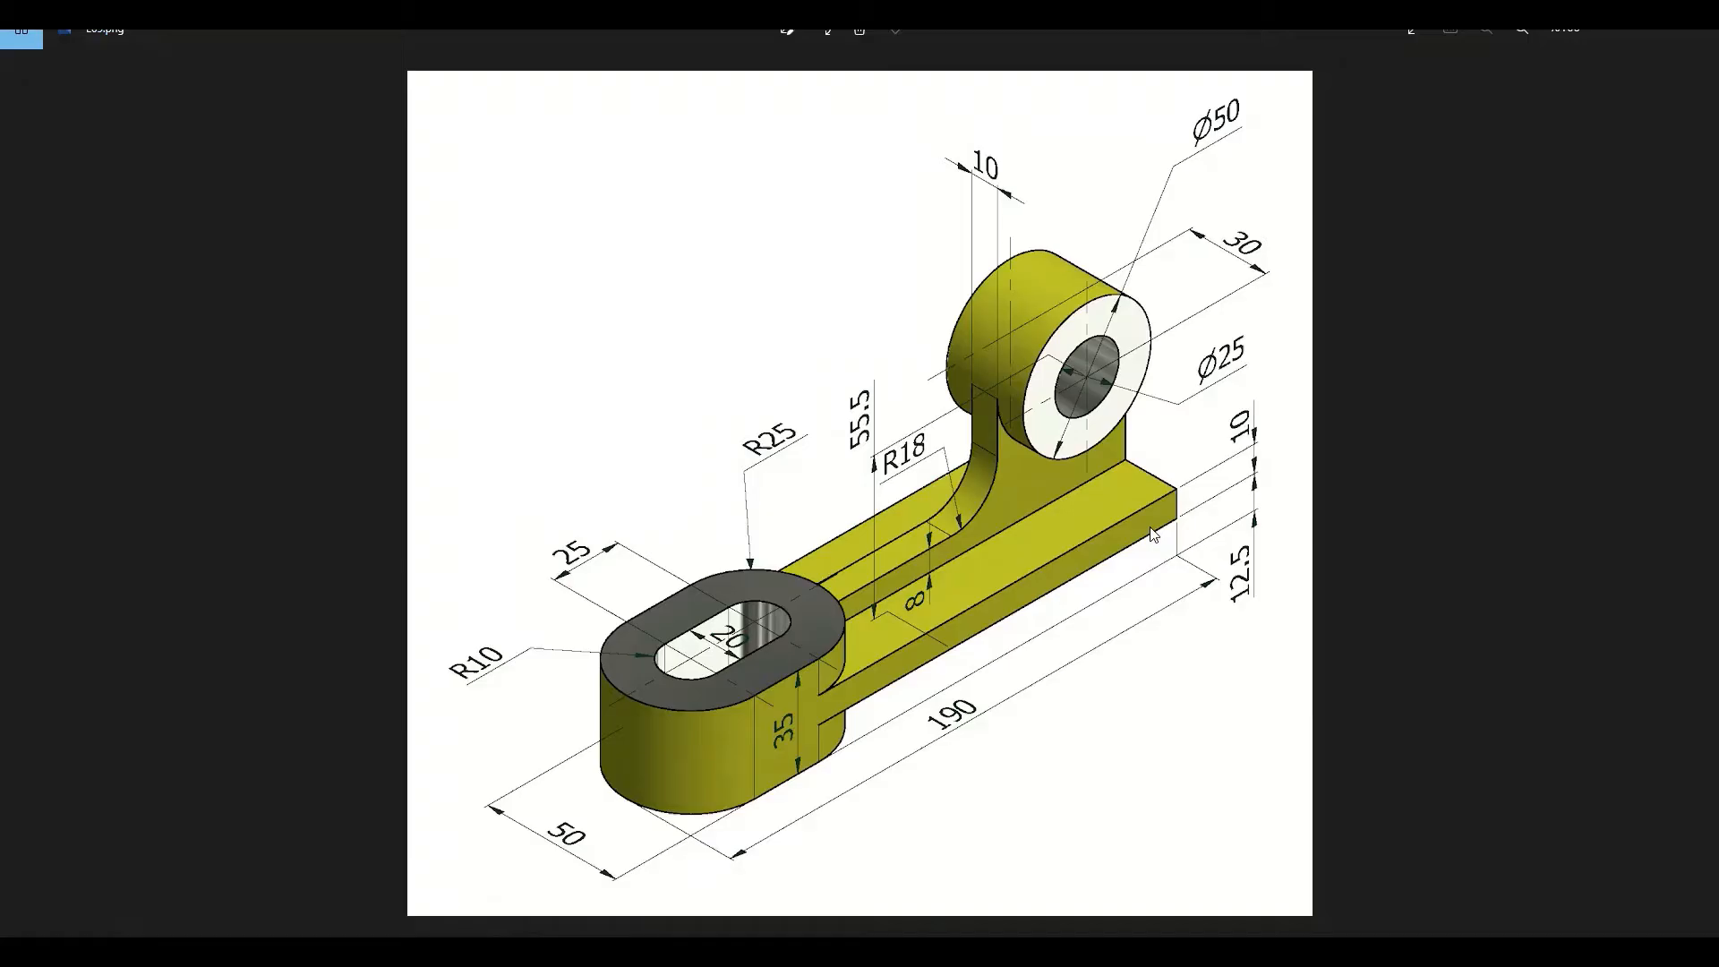
key("alt+Tab")
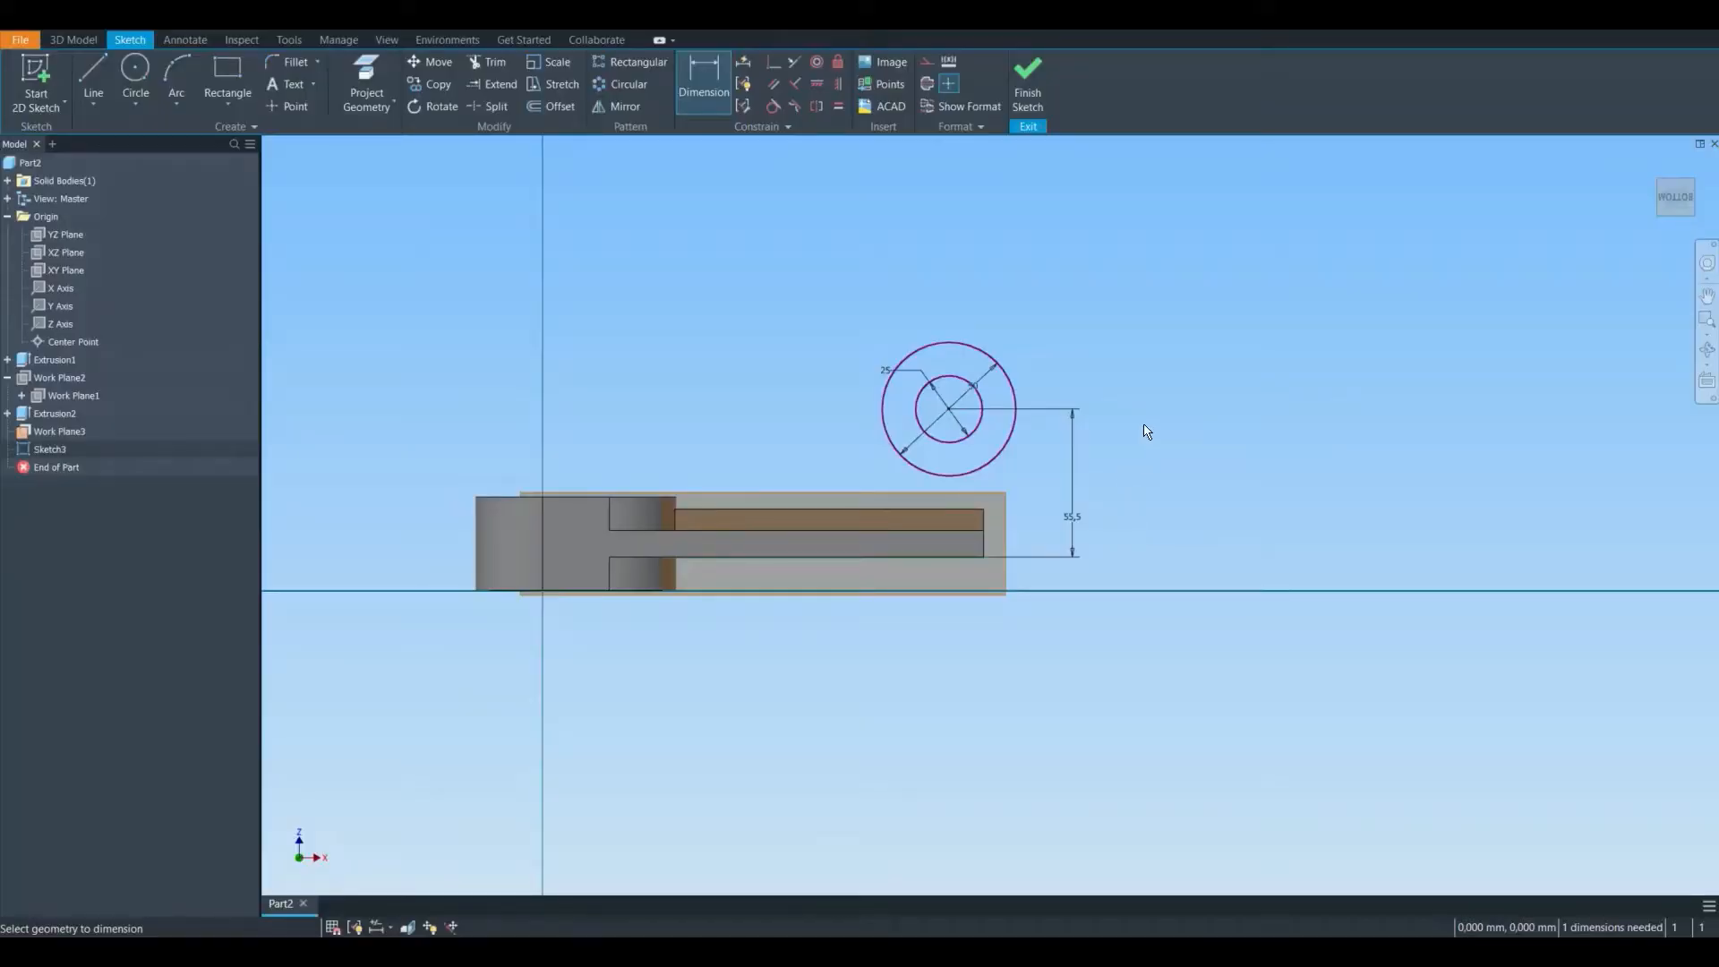
middle_click_drag(1144, 424, 1124, 414)
key("Escape")
left_click(363, 73)
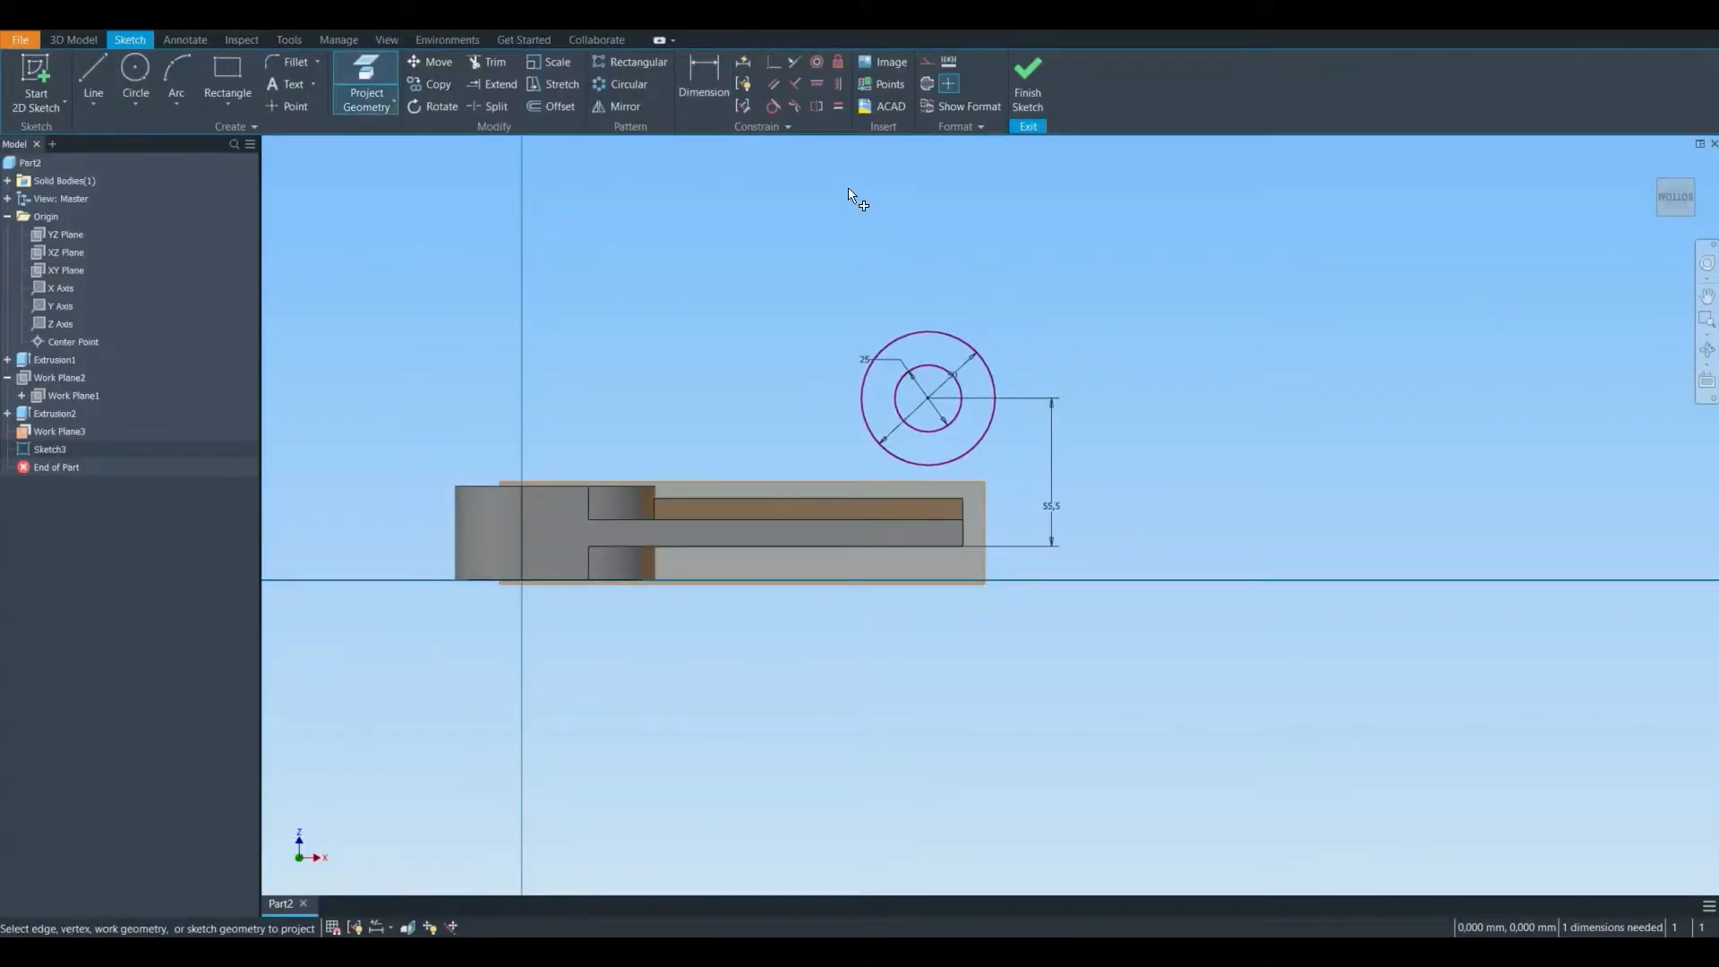
left_click(773, 106)
left_click(995, 395)
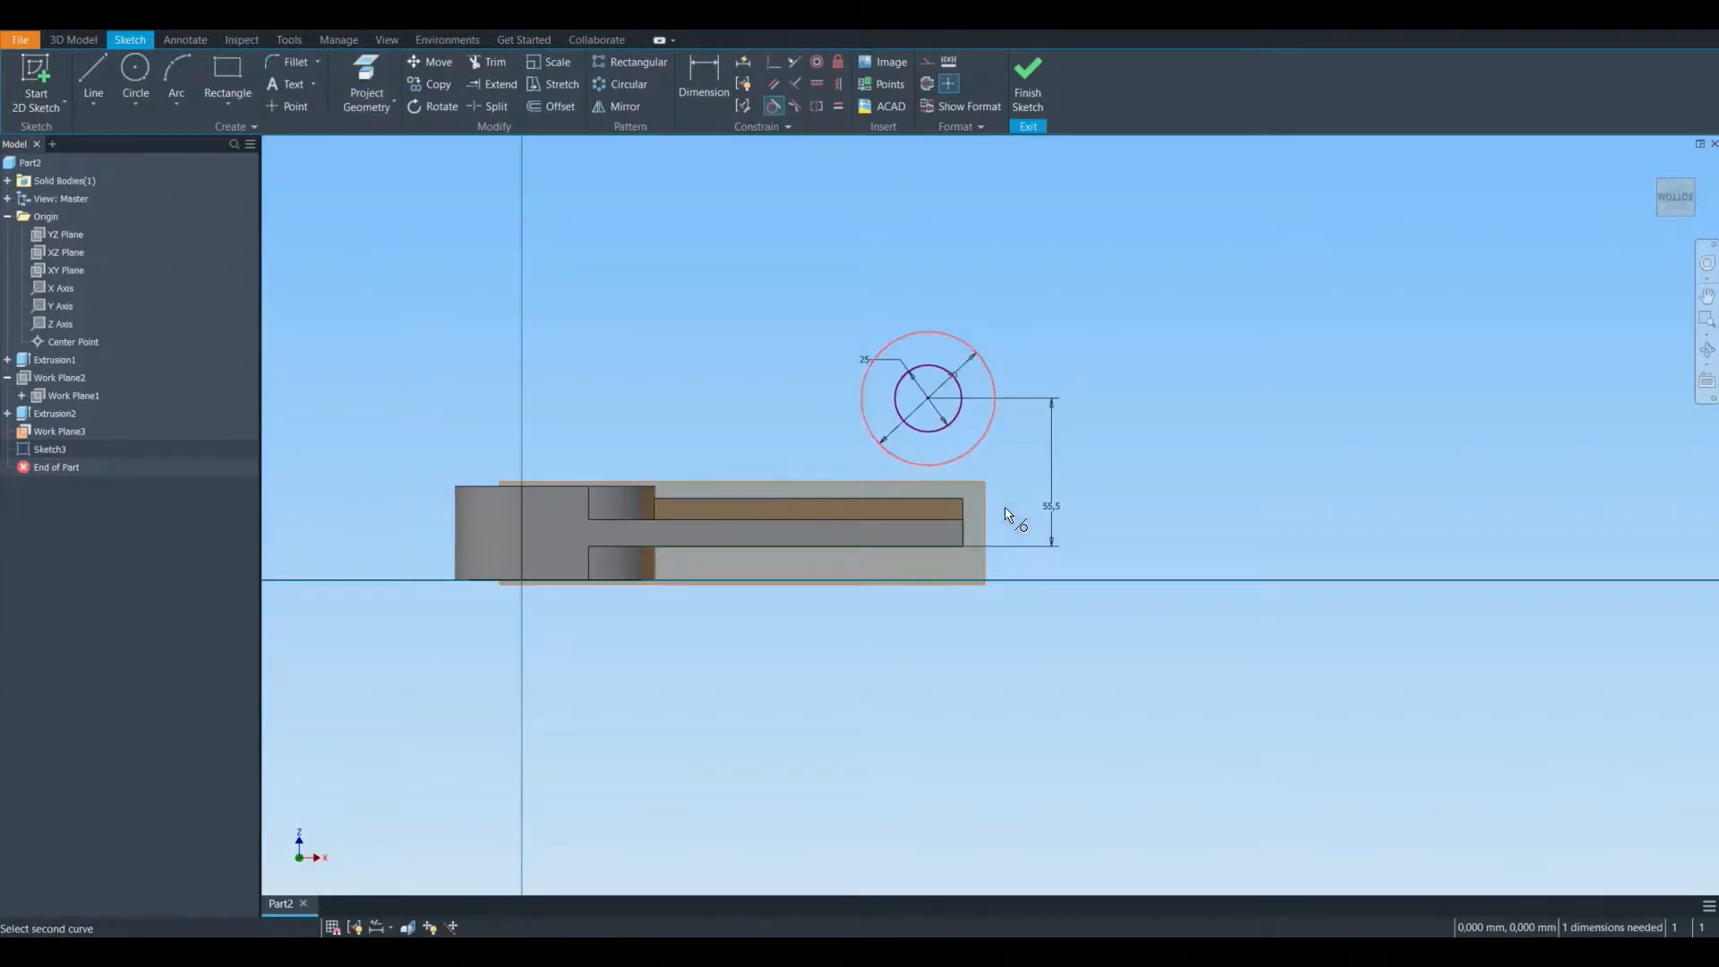
left_click(965, 530)
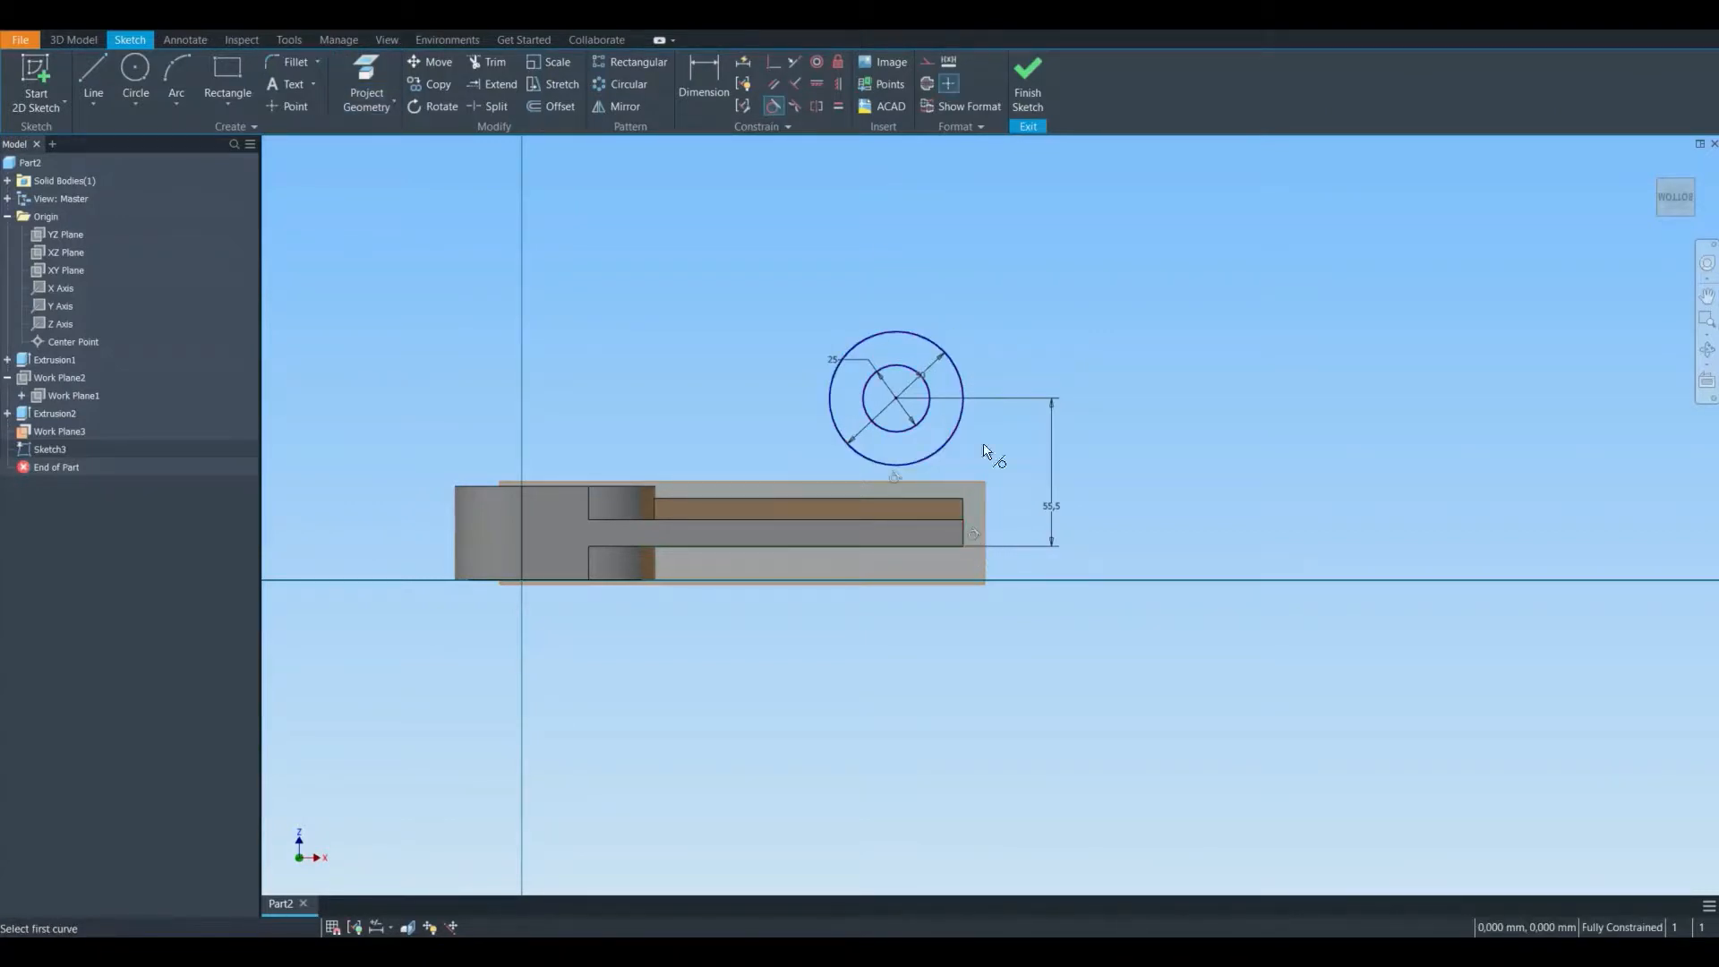
left_click(1026, 83)
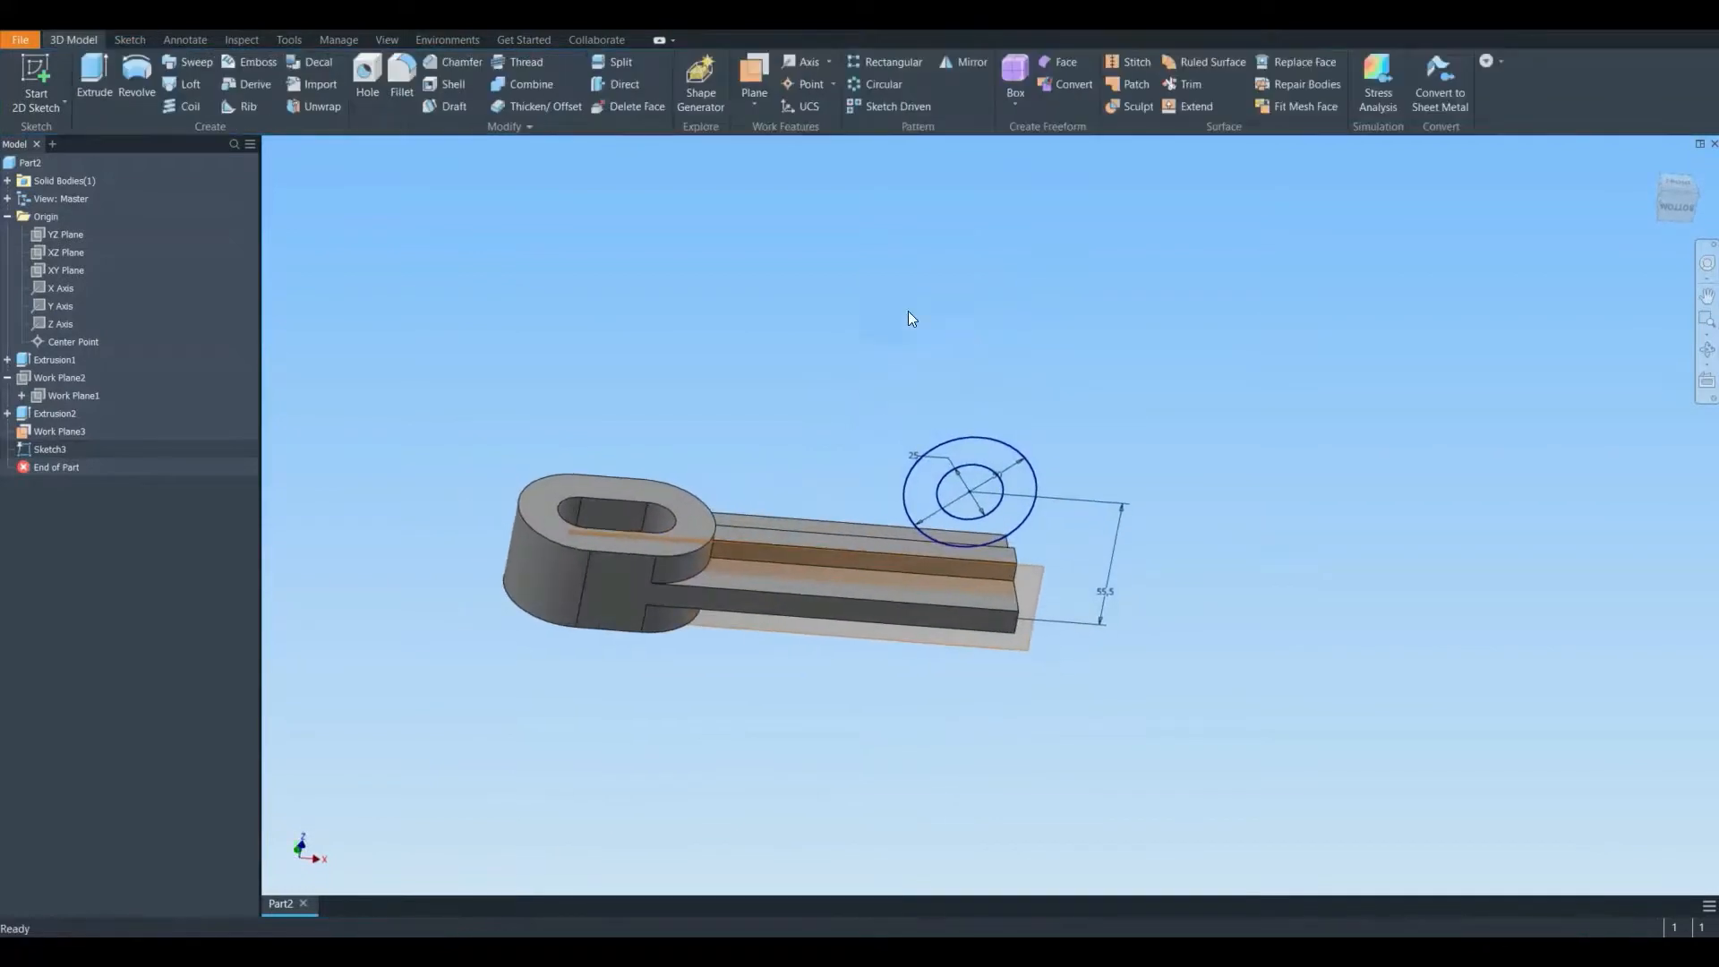
- Extrude the ring between the two circles 30 mm in the flipped direction to form the cylindrical boss
left_click(105, 65)
left_click(1016, 502)
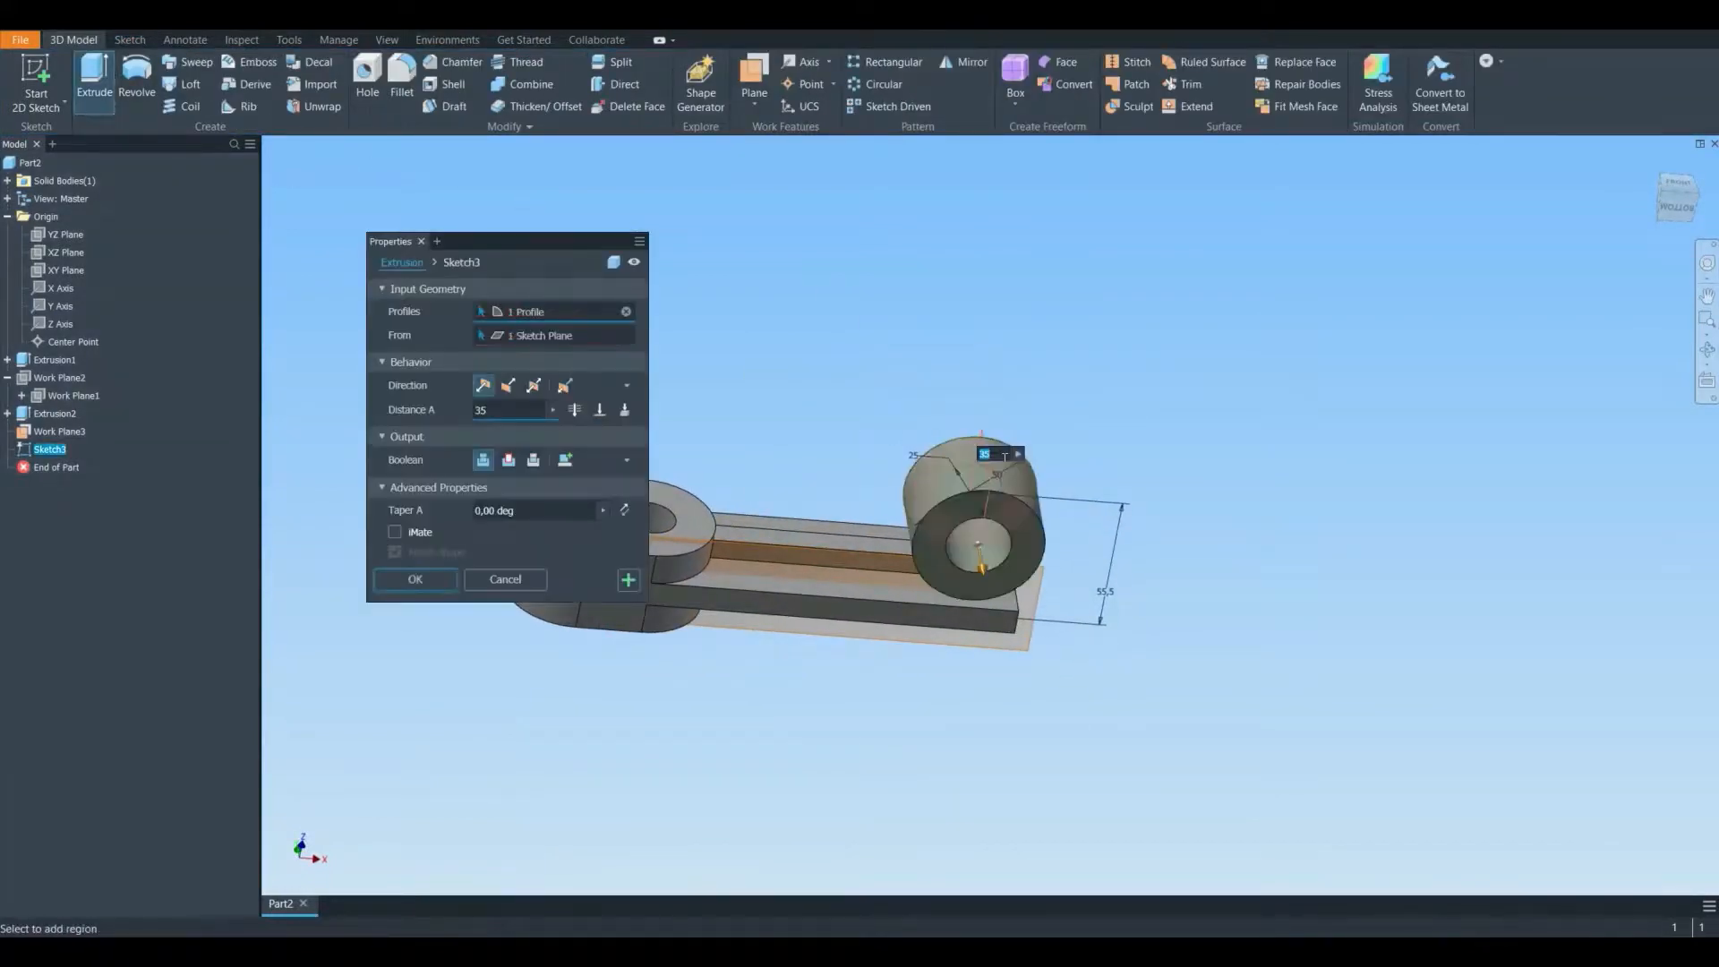
left_click(507, 385)
left_click_drag(490, 409, 464, 406)
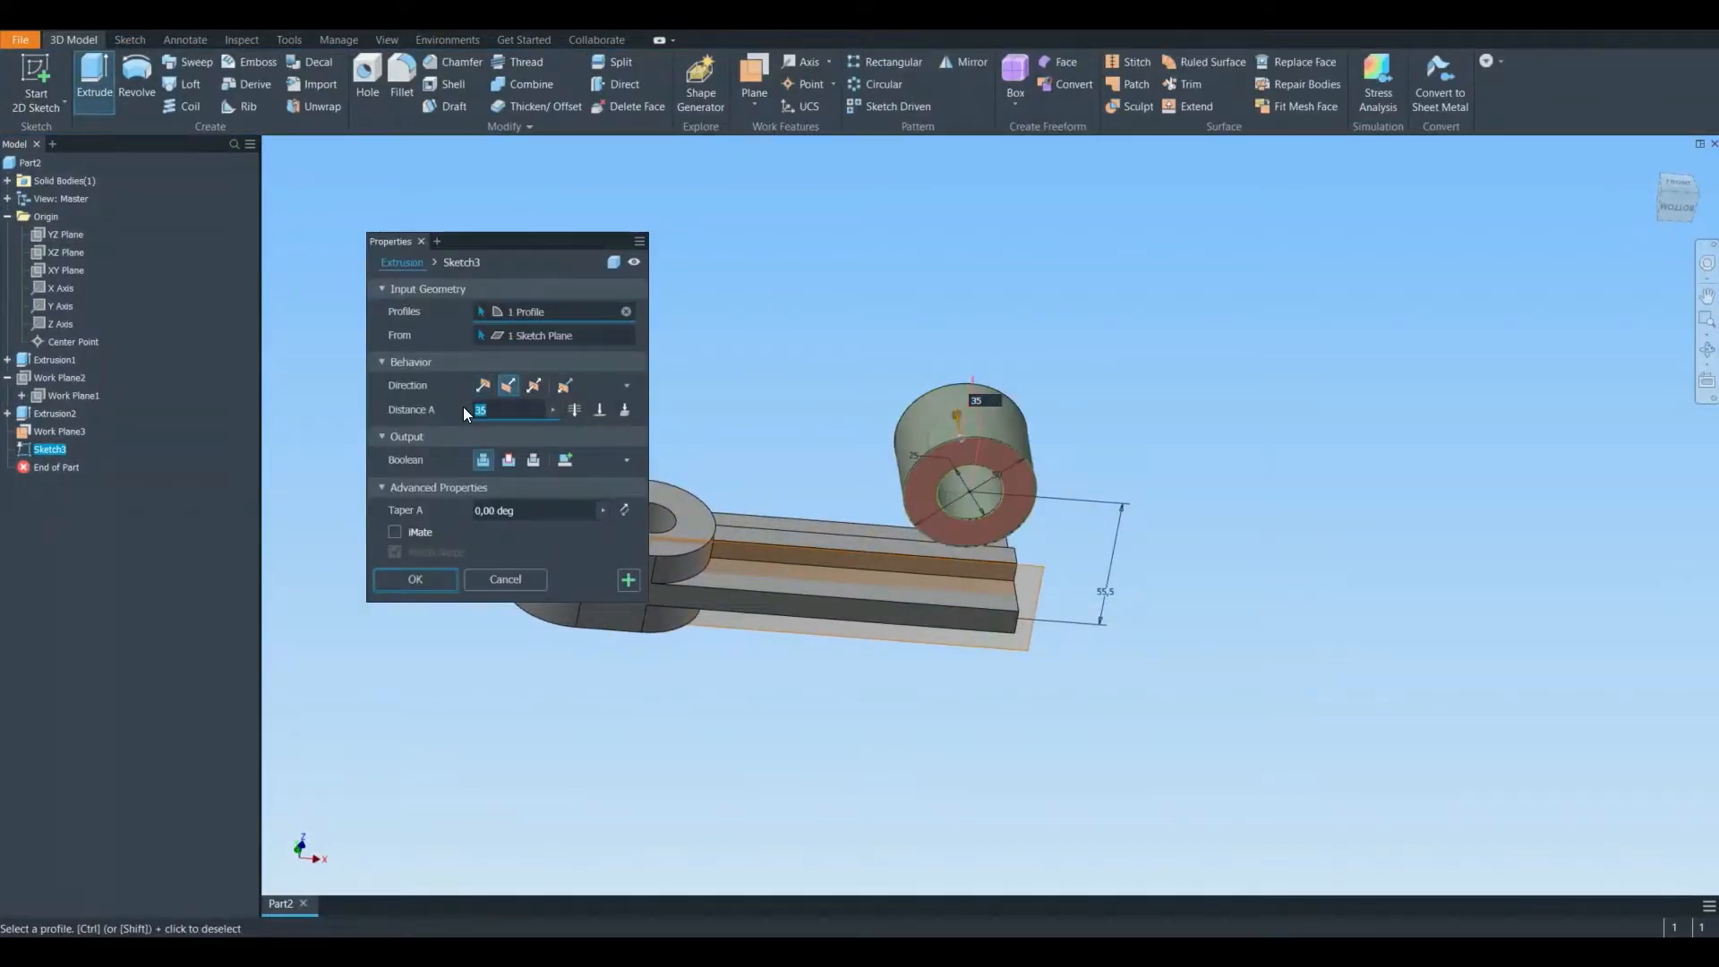
type("30")
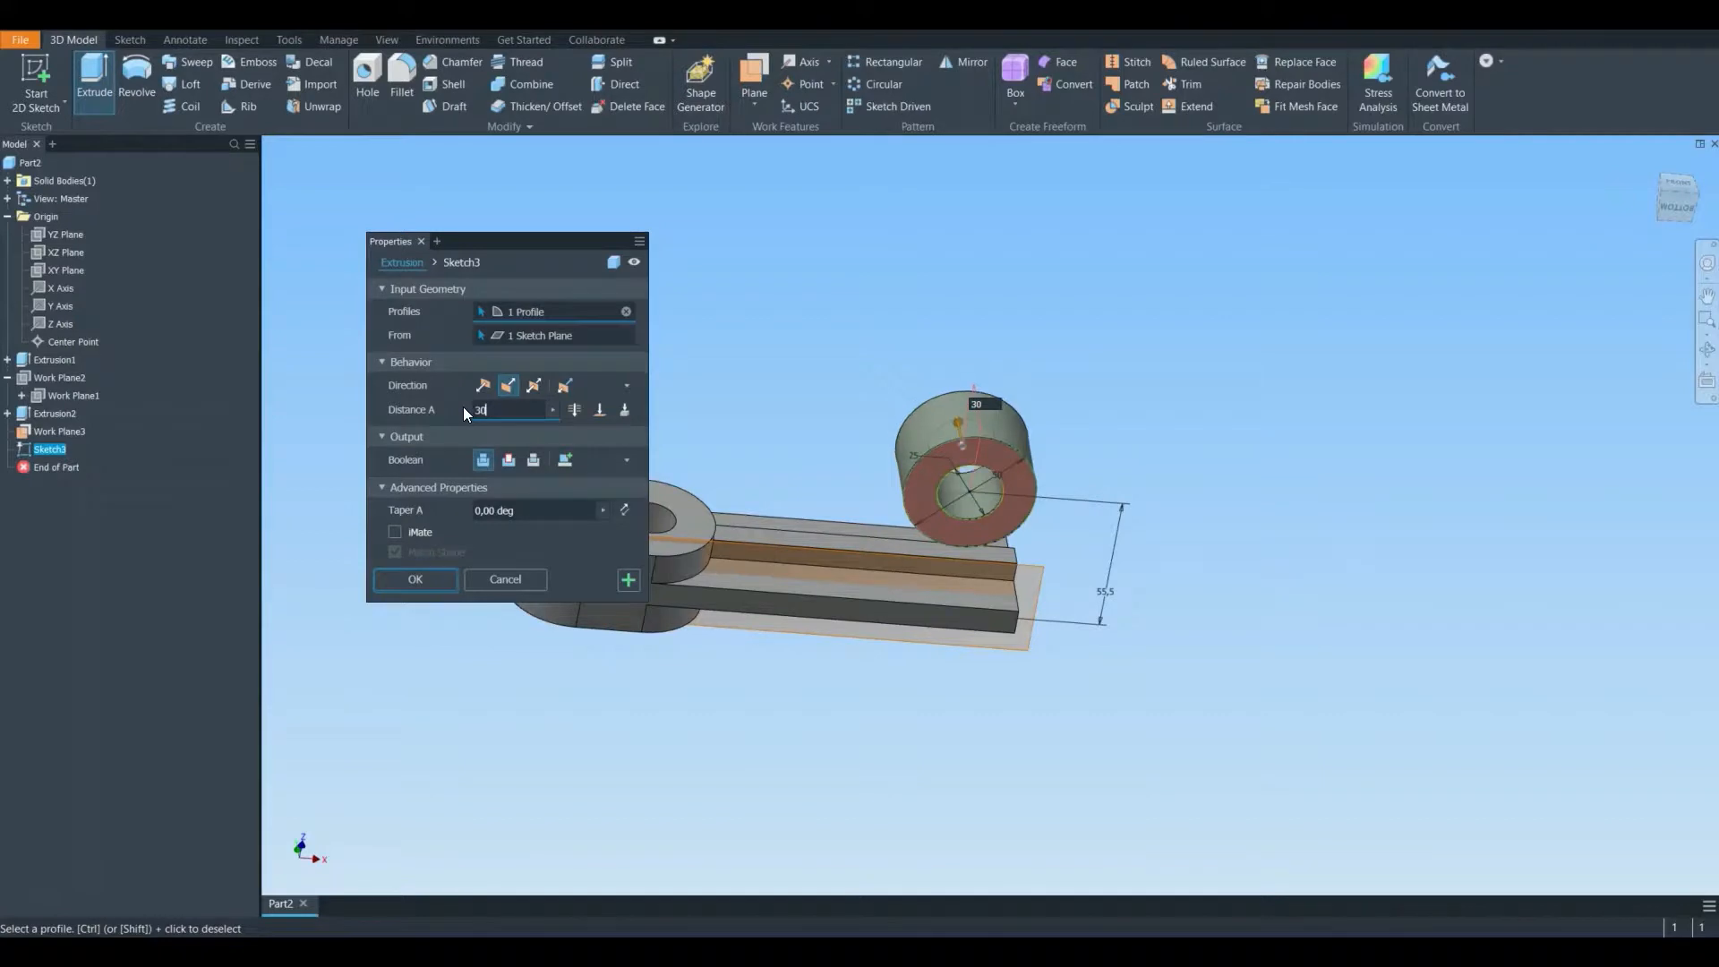
left_click(415, 579)
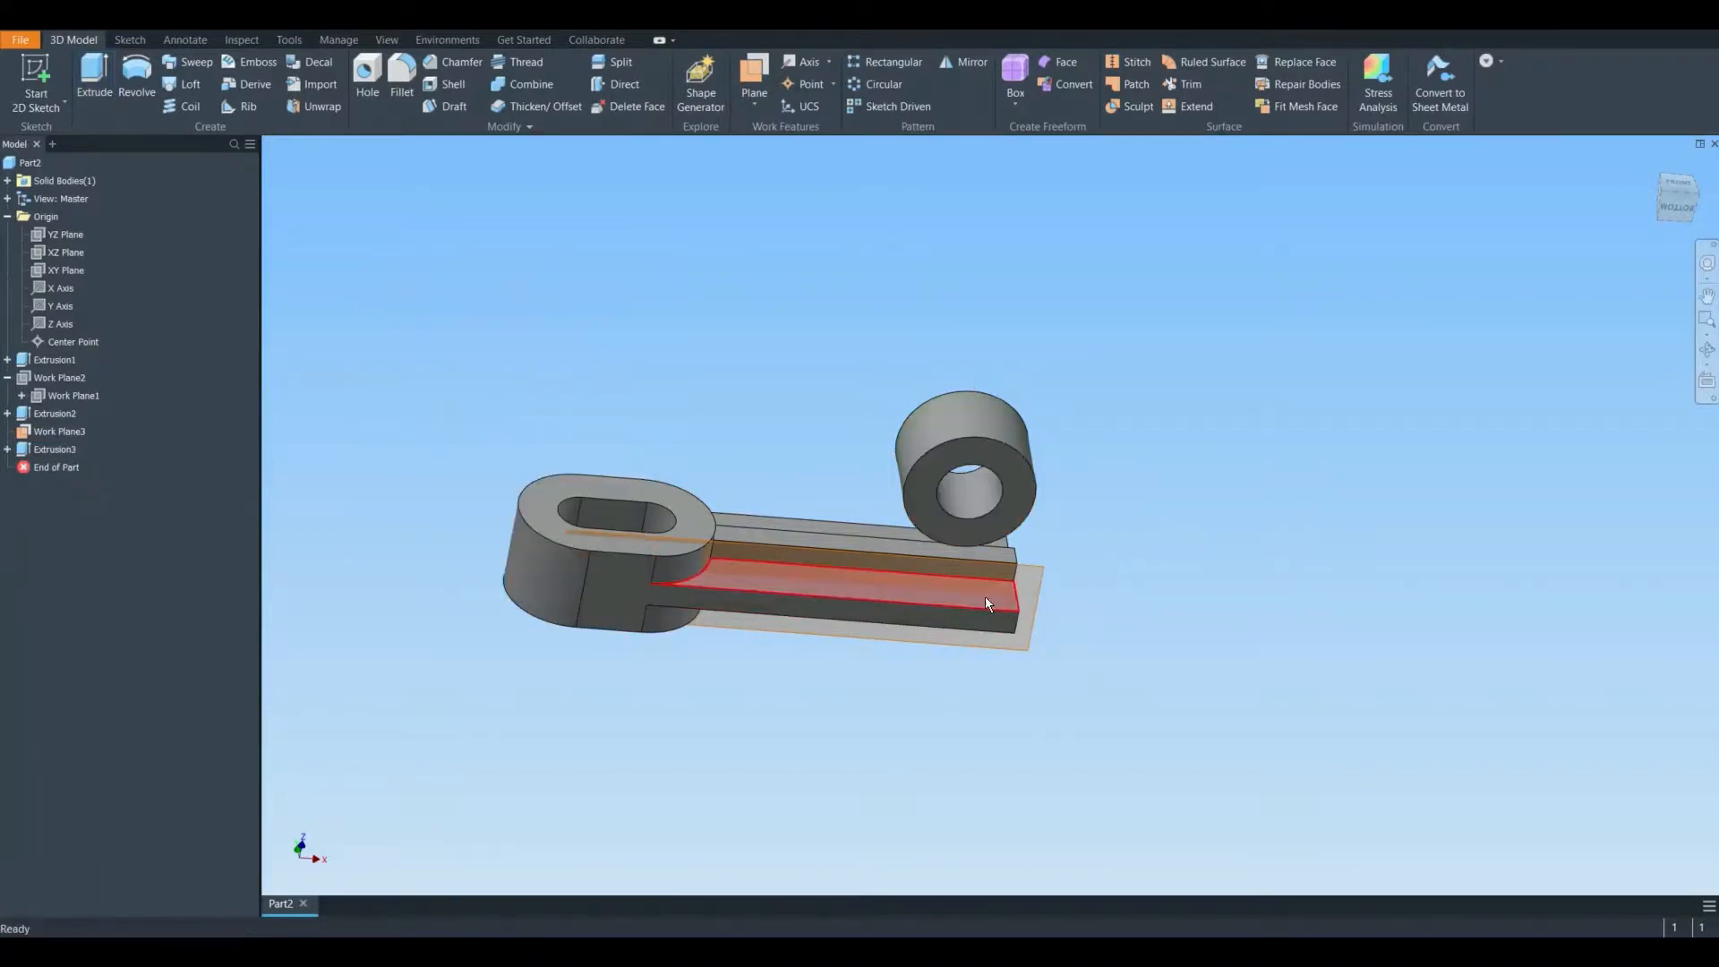
- Hide the work plane used for the boss sketch
right_click(1039, 578)
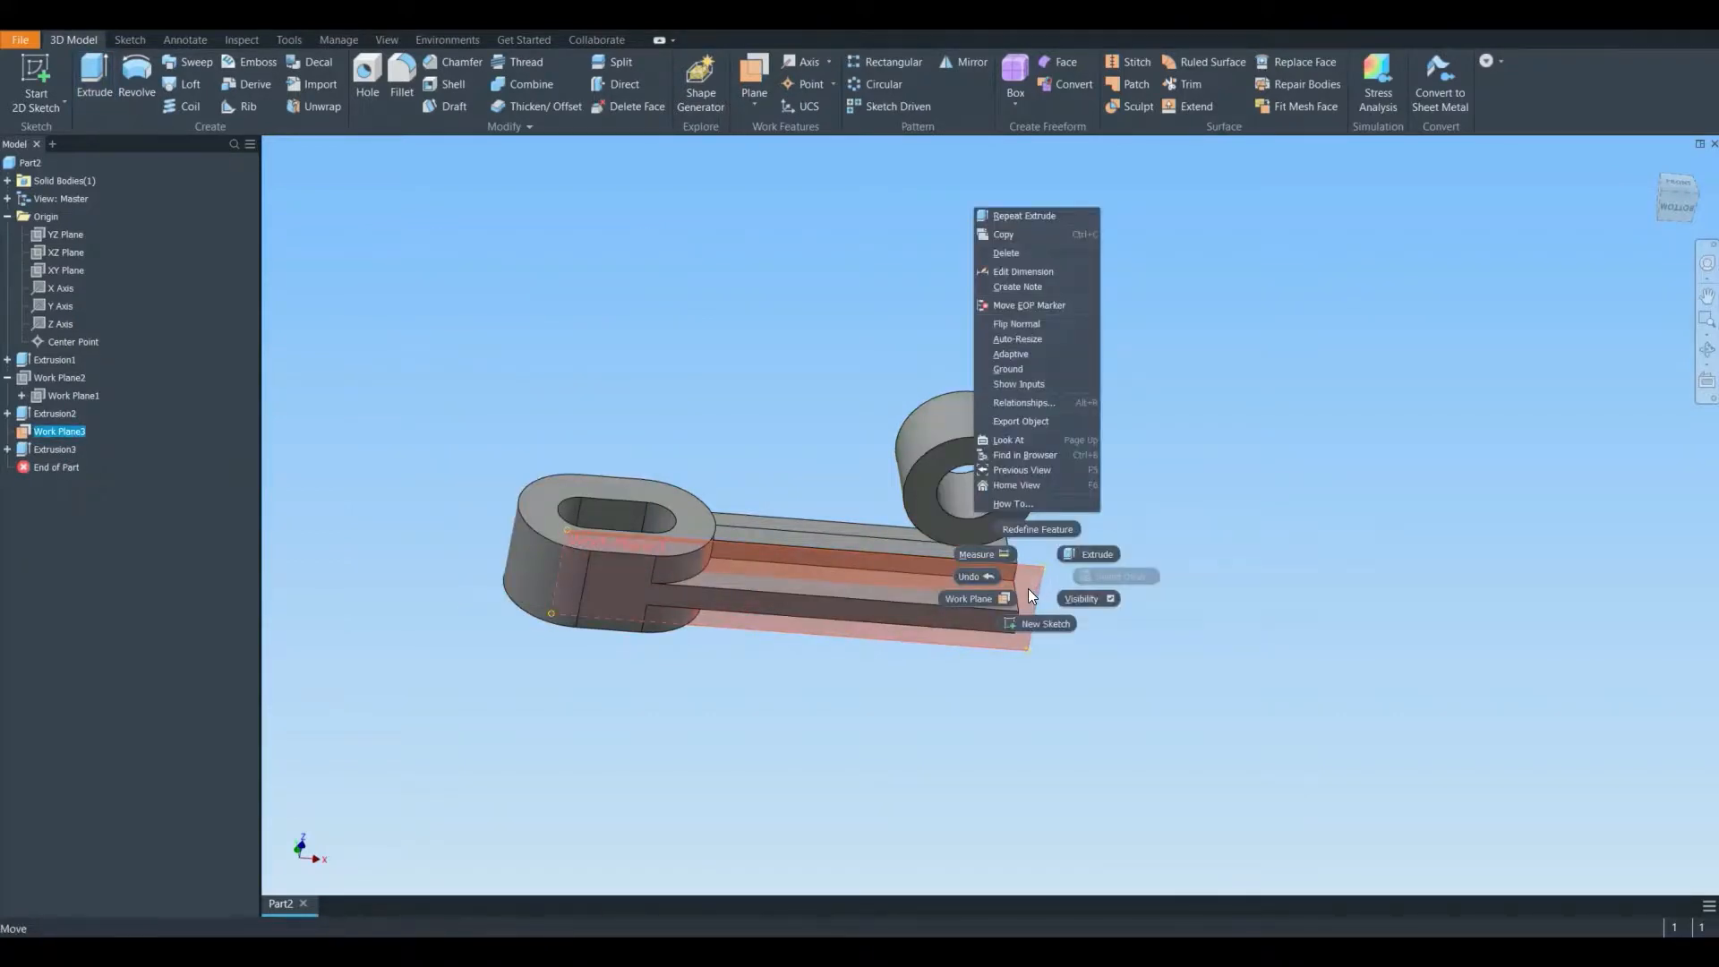
left_click(1084, 600)
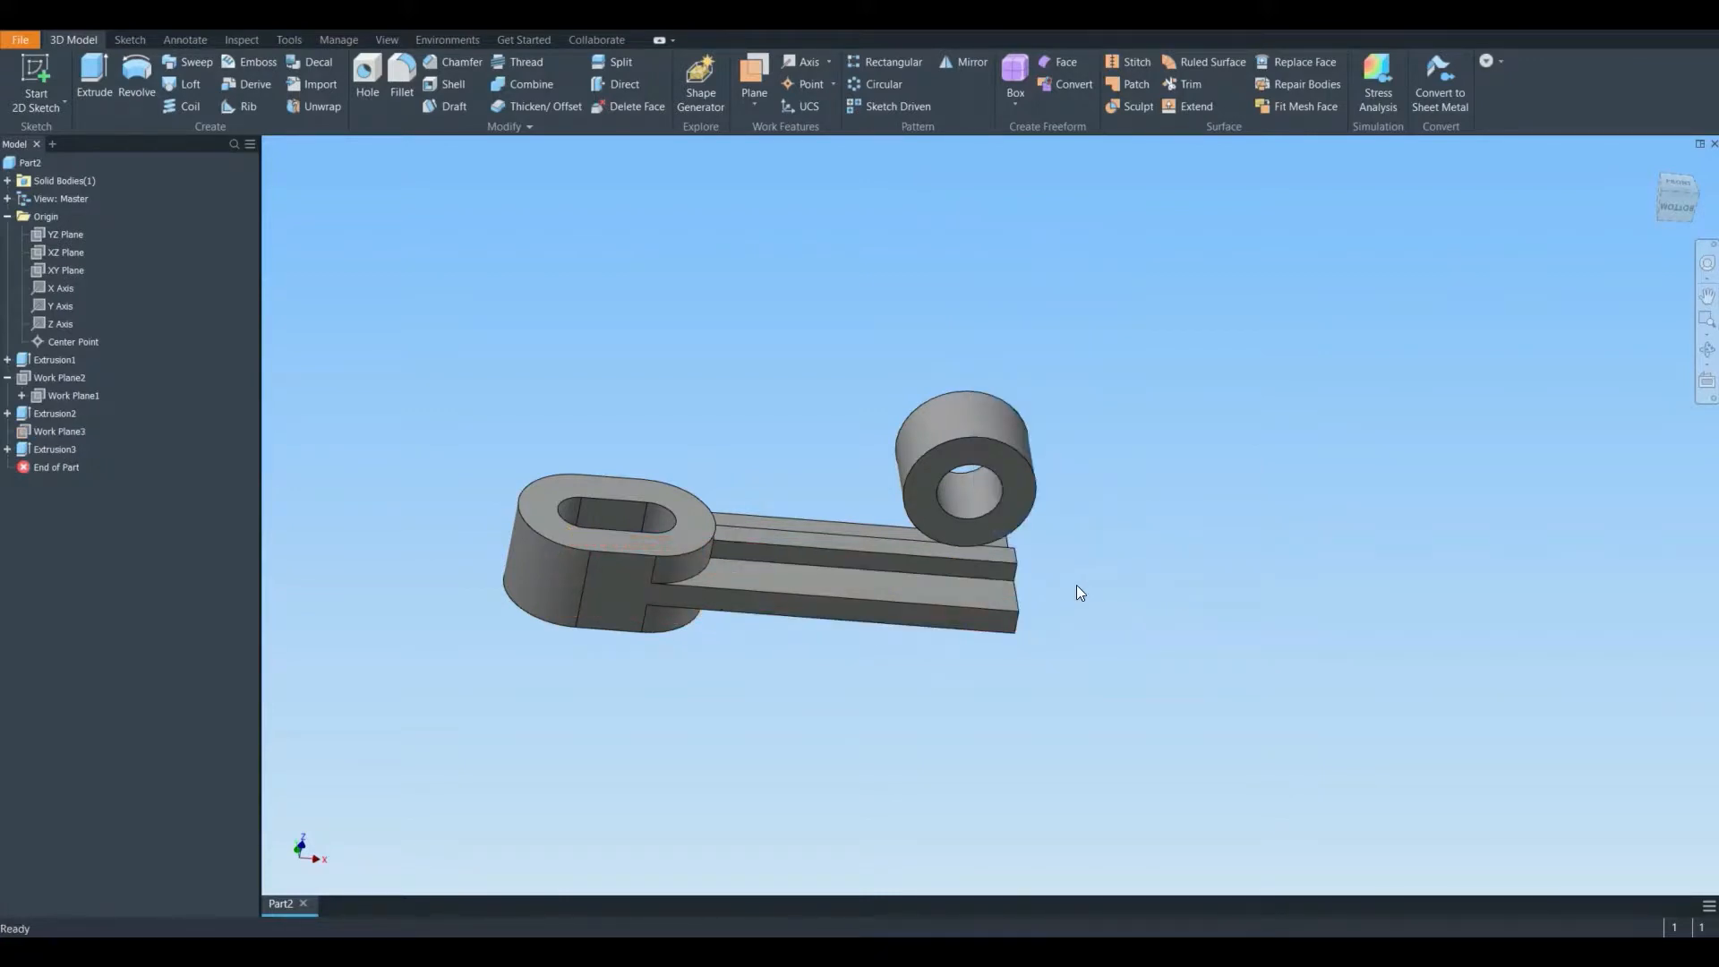
middle_click_drag(1078, 591, 1047, 612)
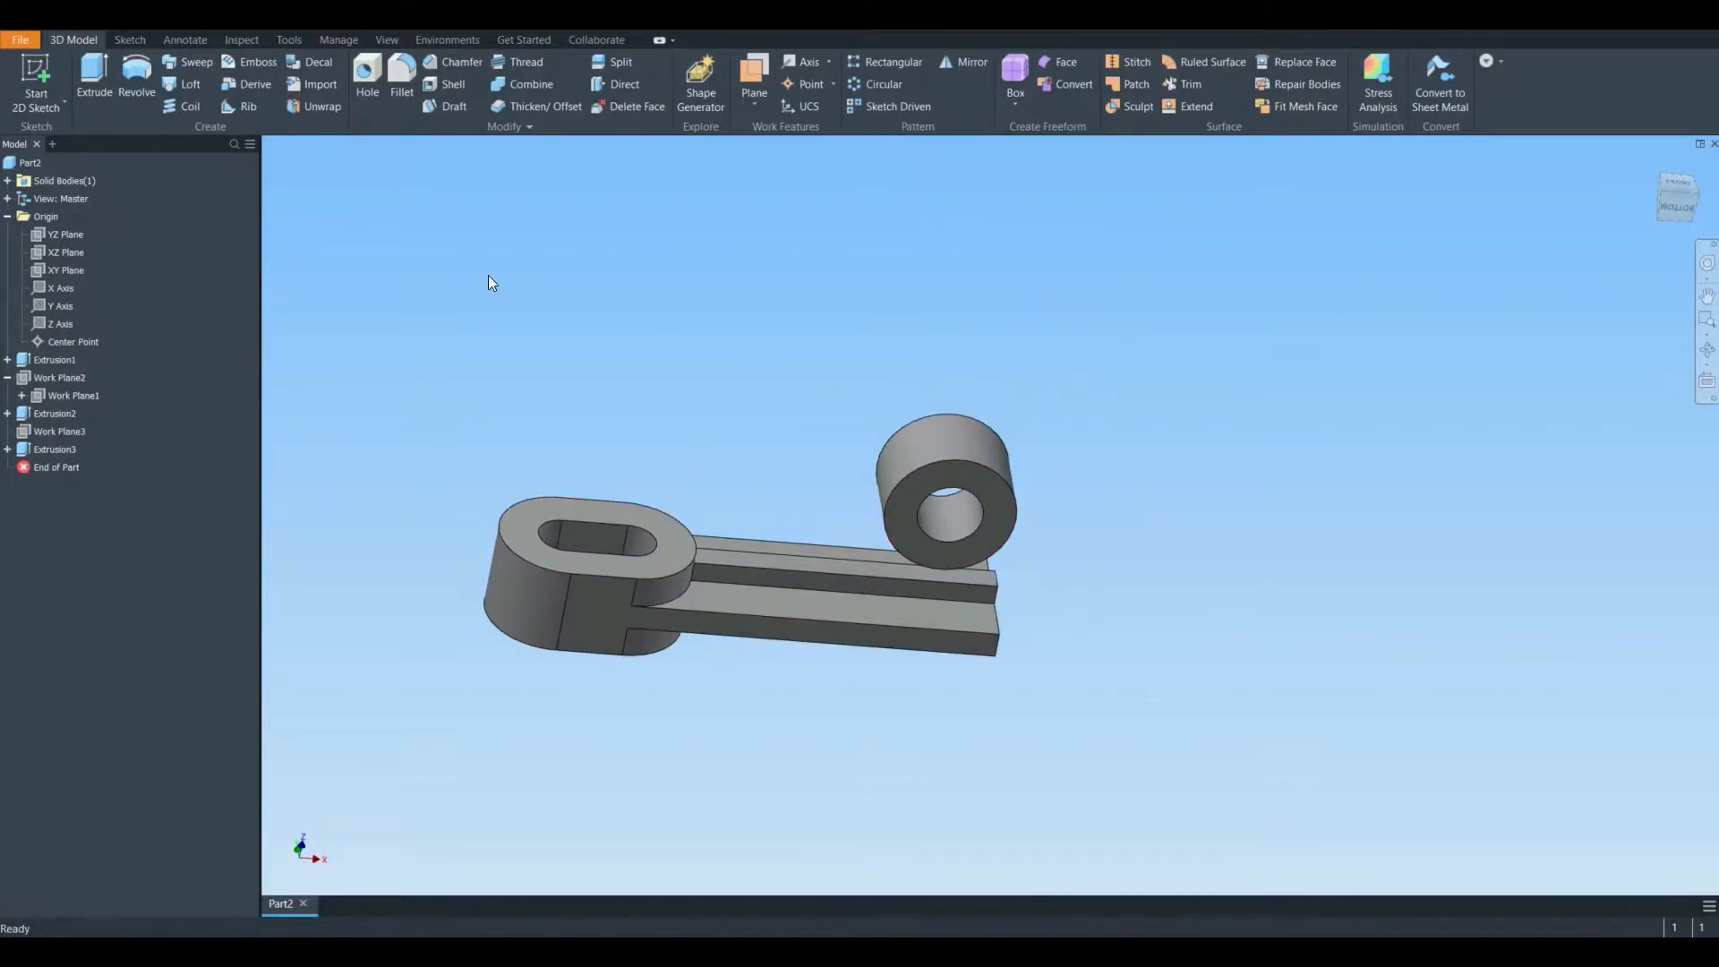
- Sketch a rectangle 10 mm wide and about 52 mm long on the raised step's top face, starting at the plate's free end
left_click(68, 113)
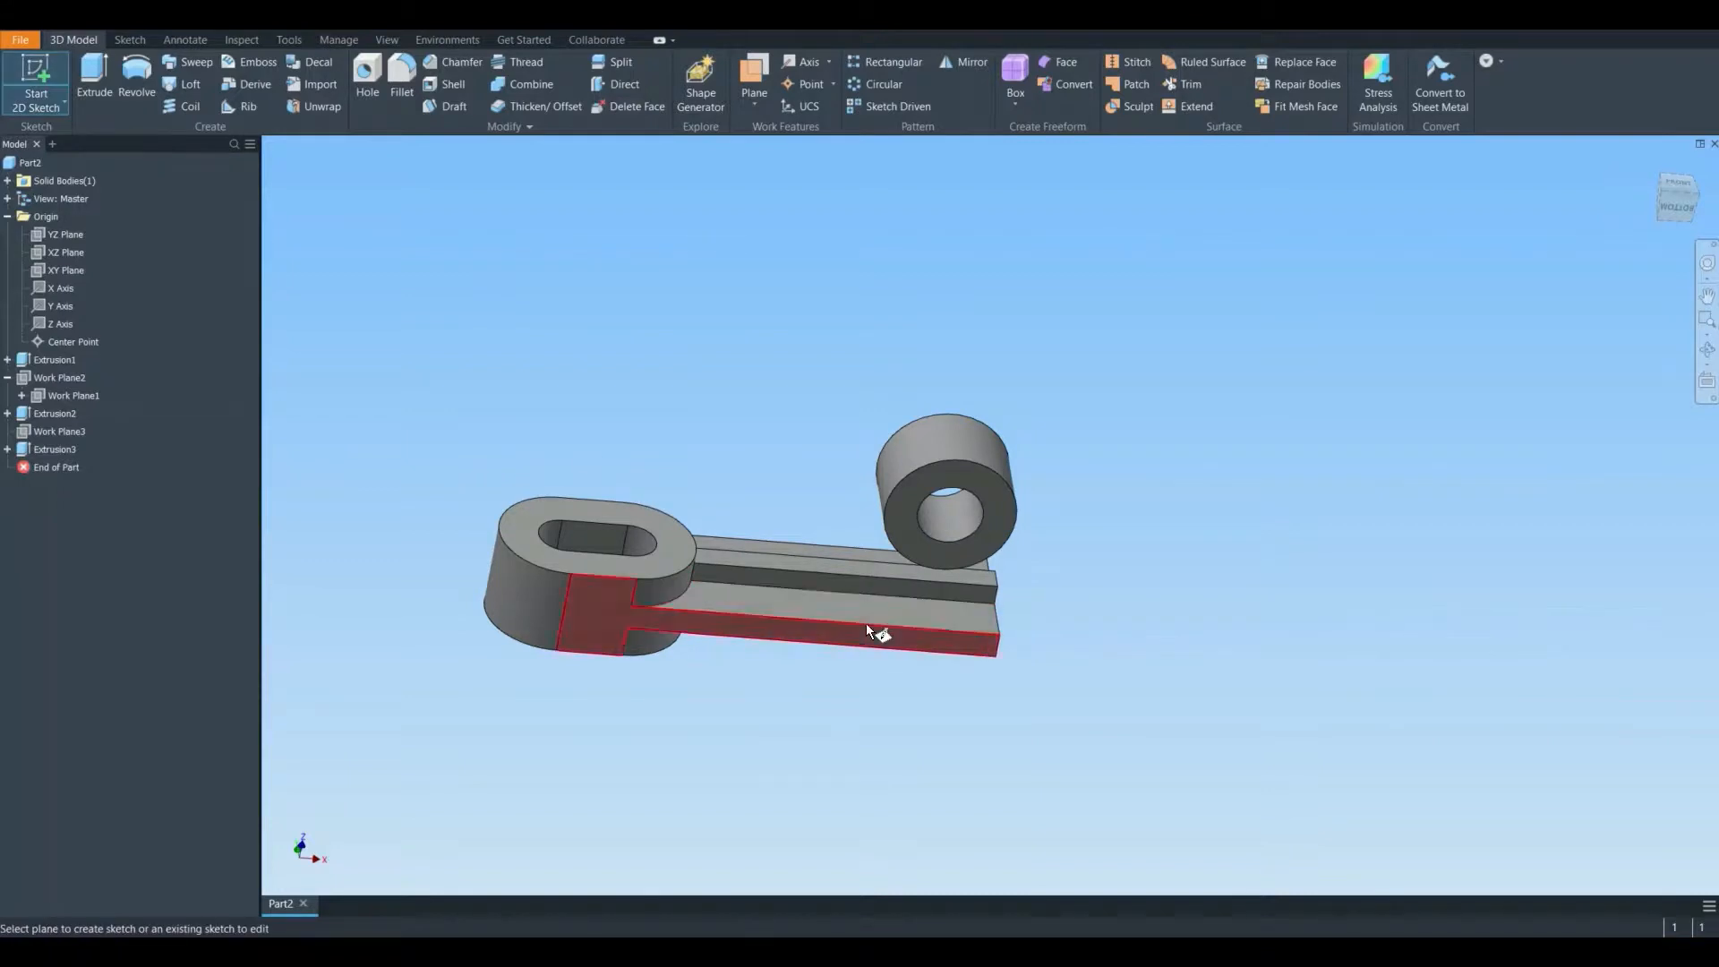
left_click(884, 562)
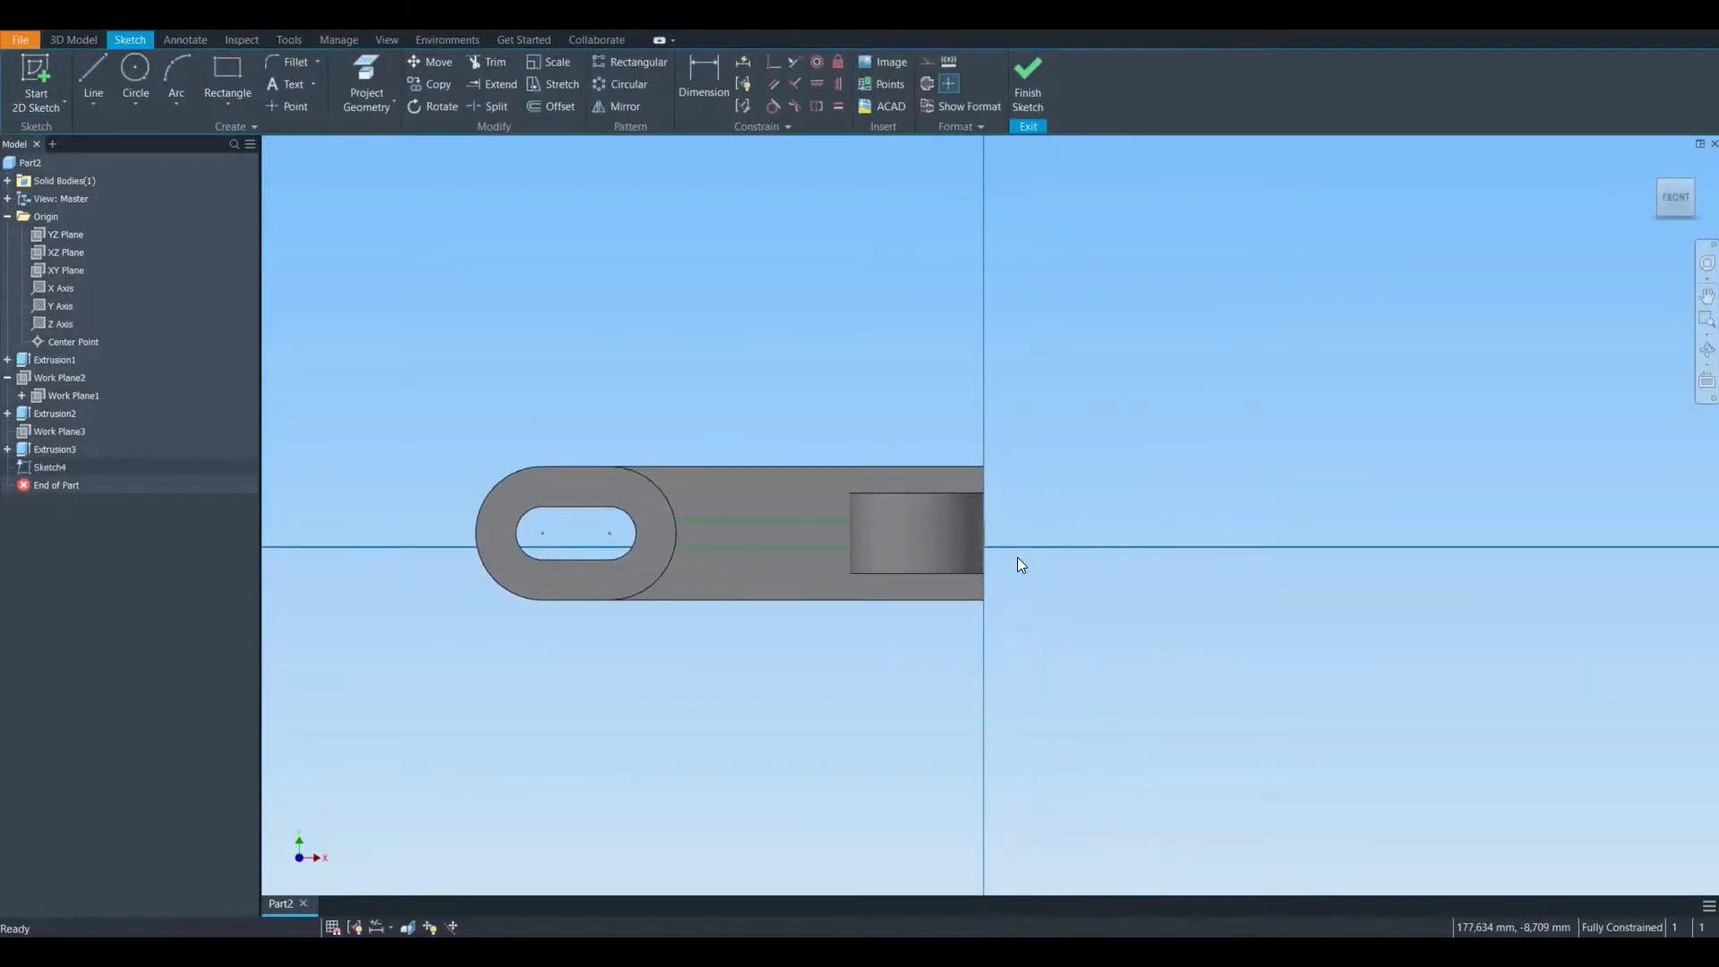
left_click(224, 68)
left_click(983, 519)
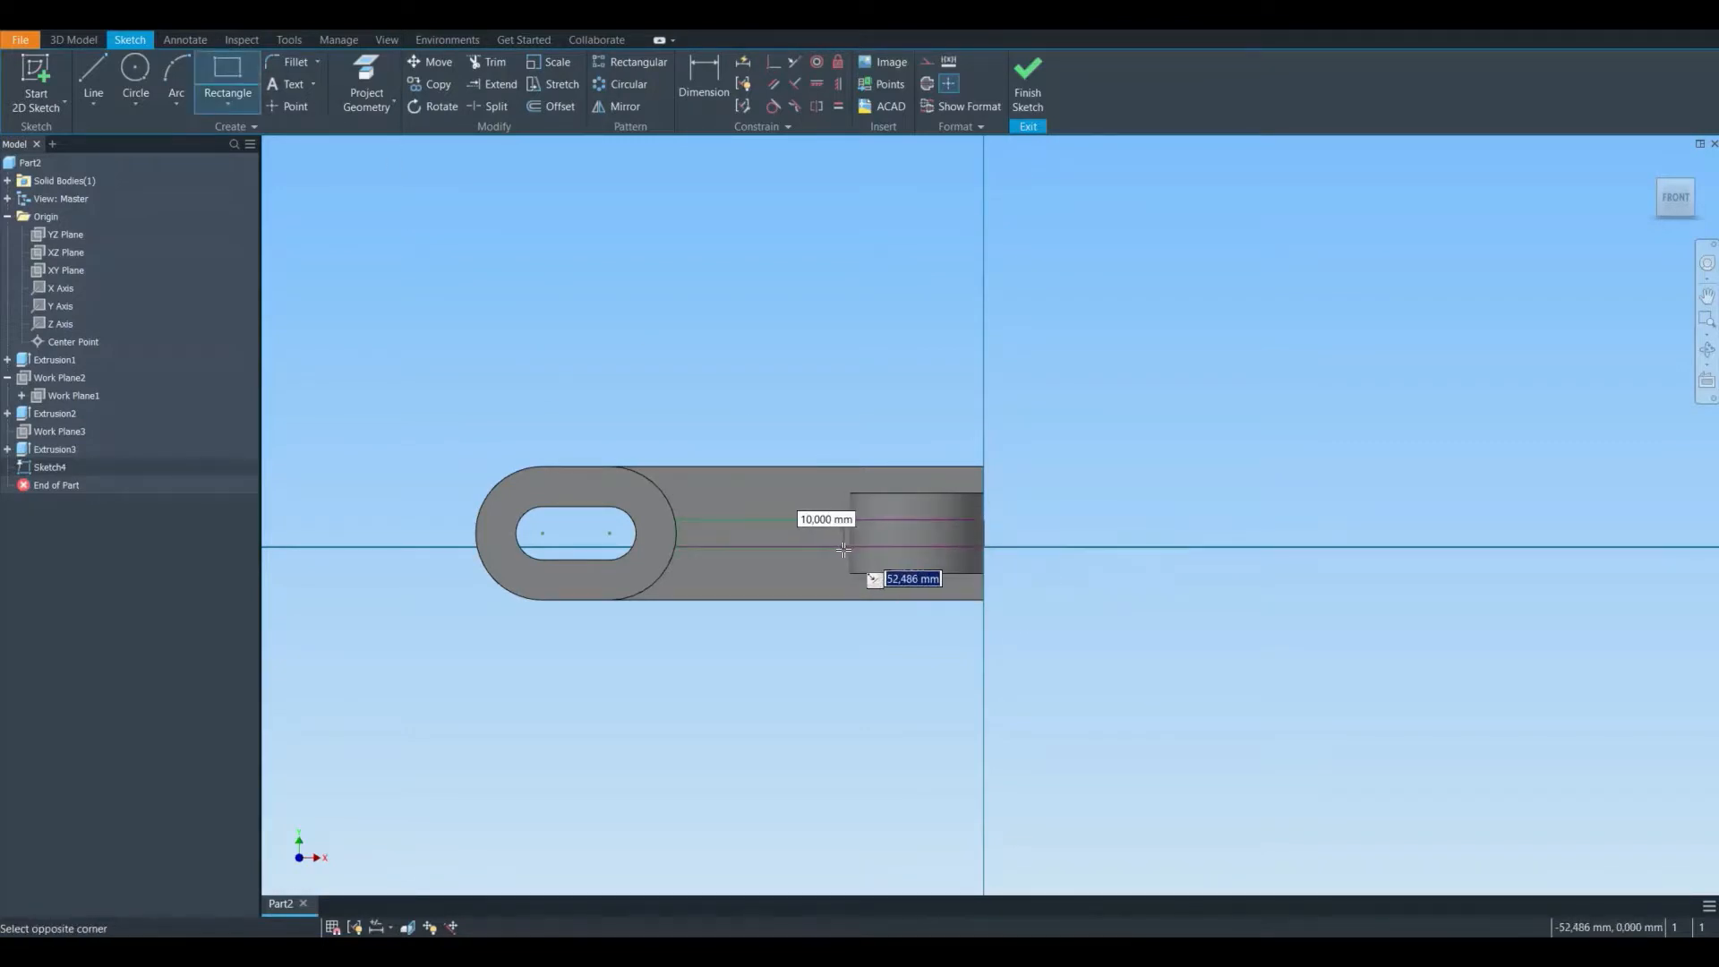
left_click(843, 549)
scroll(848, 542, "down", 3)
key("Escape")
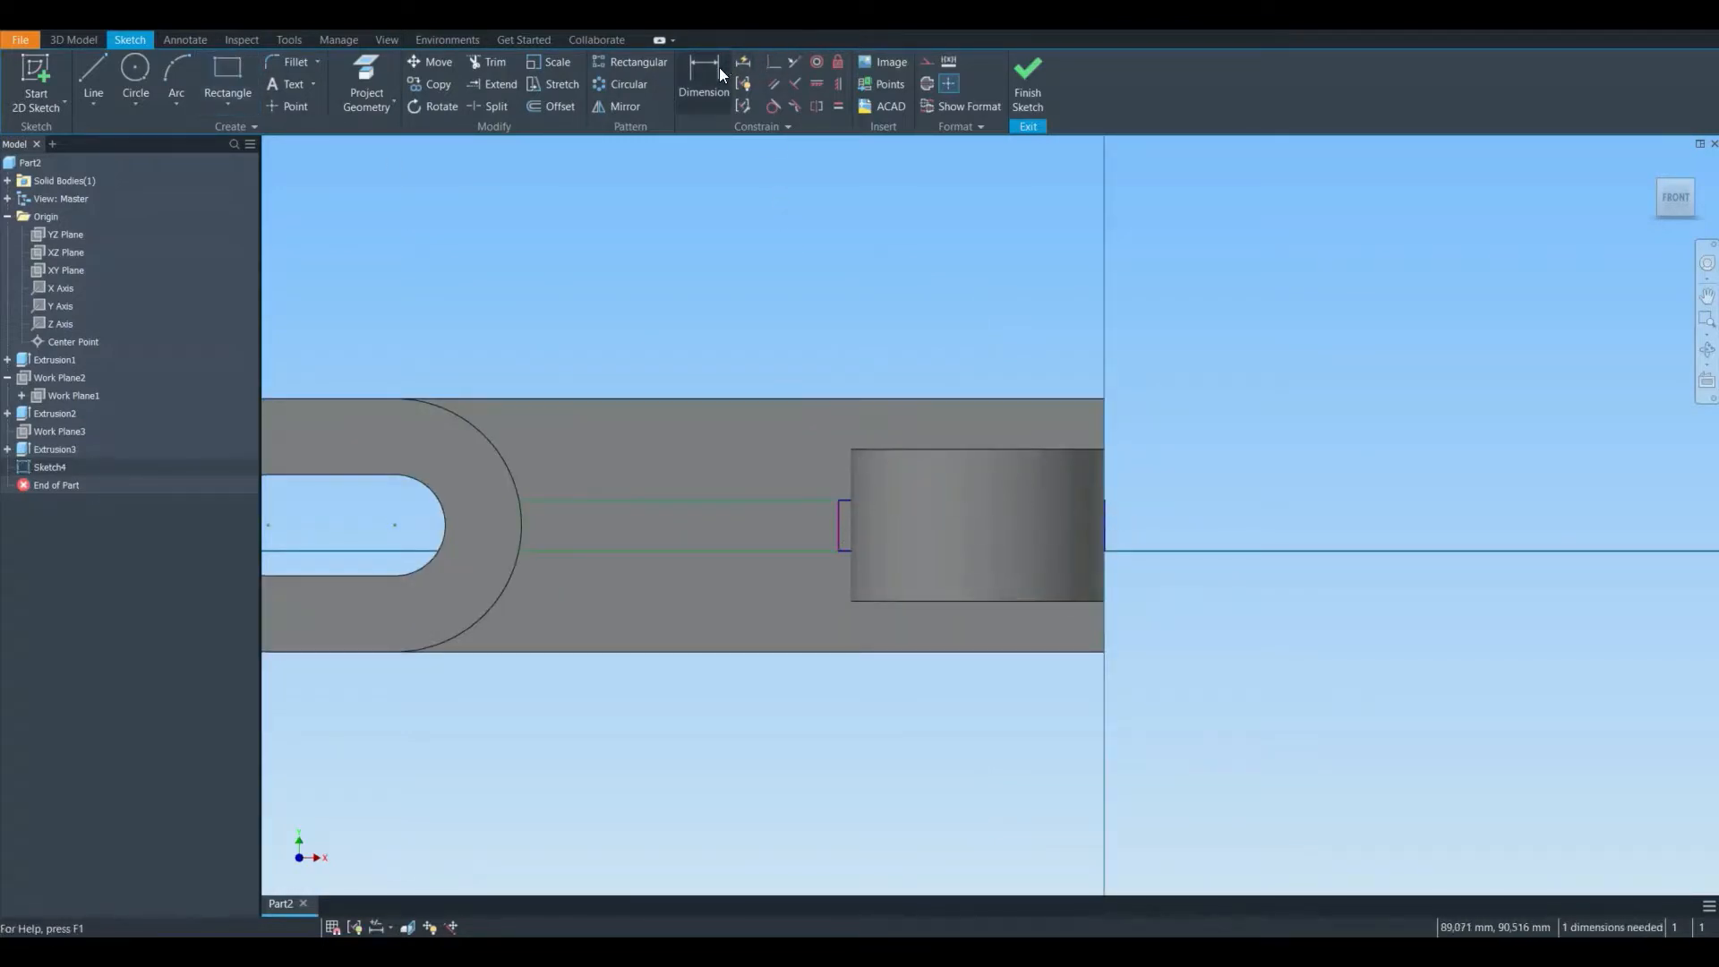
- Project the boss's edge facing the slotted end, make the rectangle's corner coincident with it, and finish the sketch
left_click(372, 73)
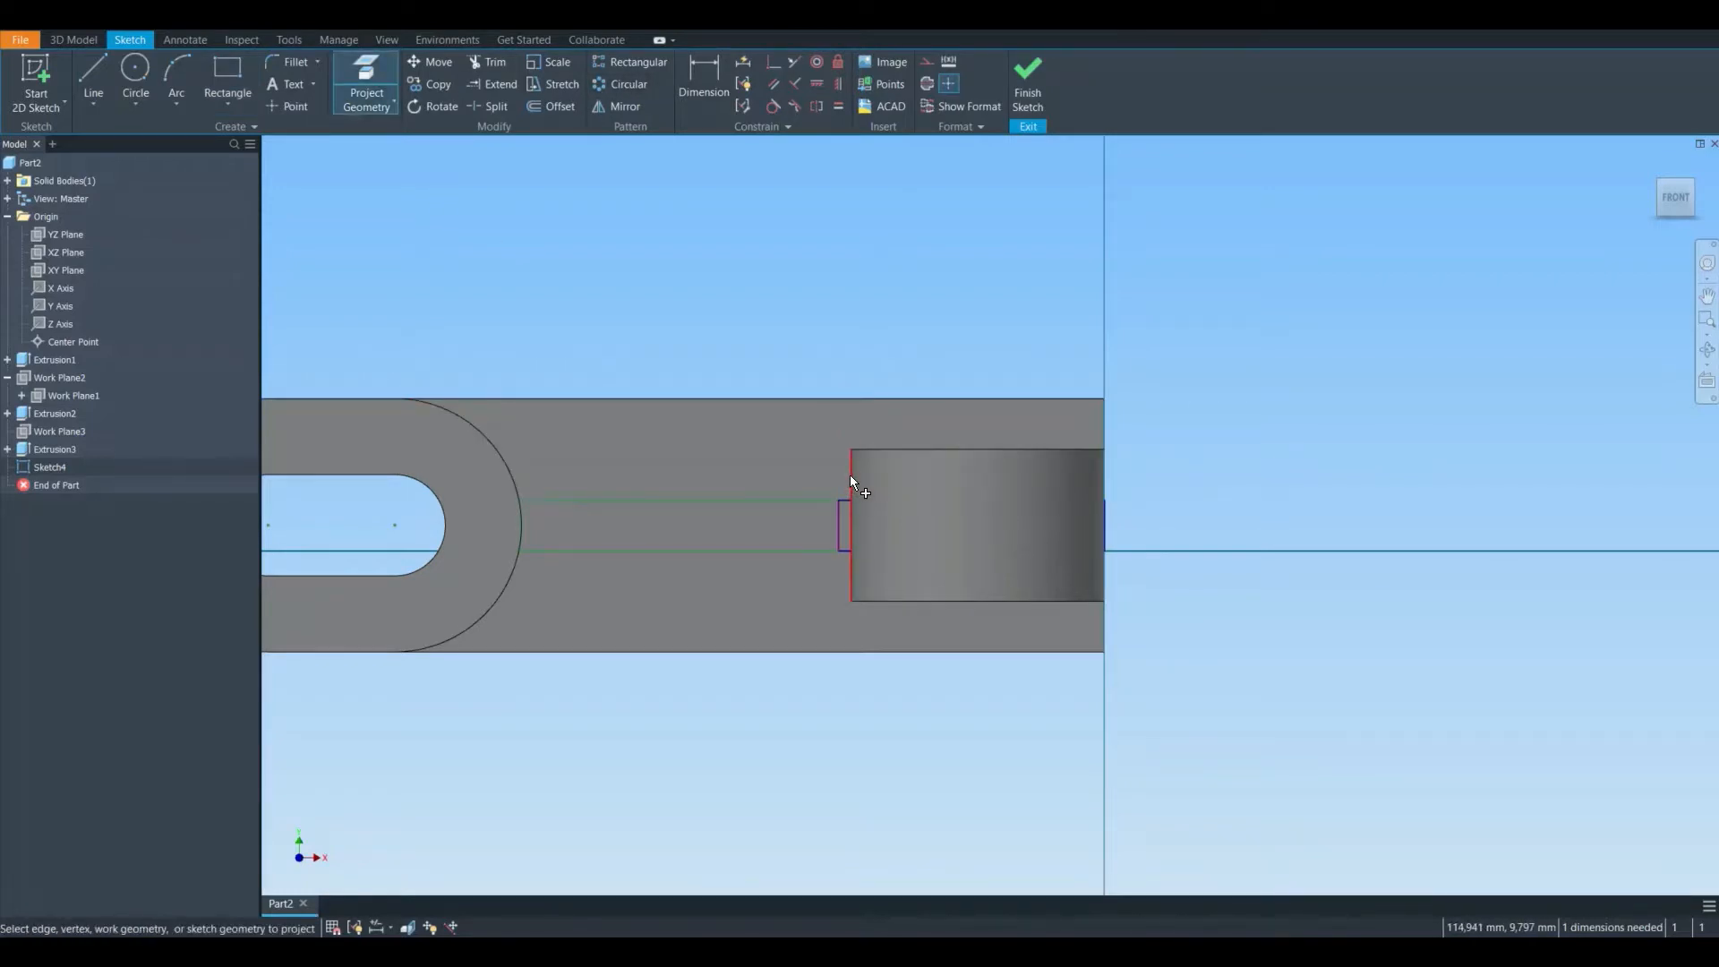
left_click(850, 474)
left_click(773, 62)
left_click(836, 499)
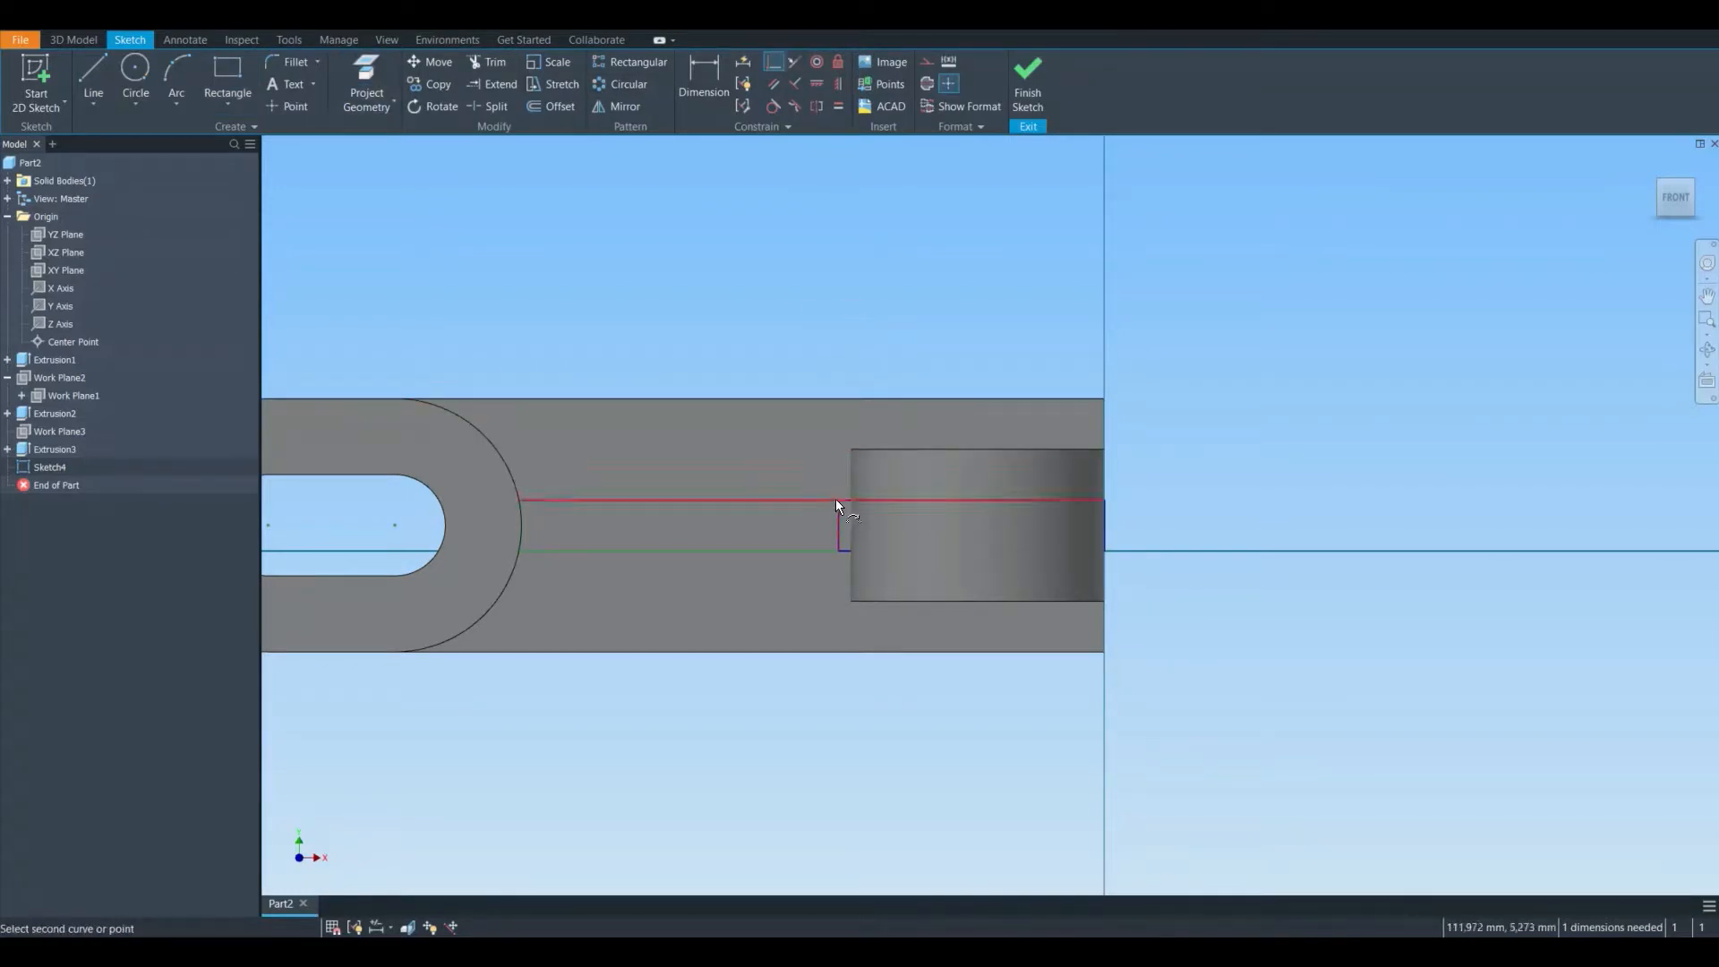
left_click(835, 498)
scroll(873, 380, "up", 2)
key("Escape")
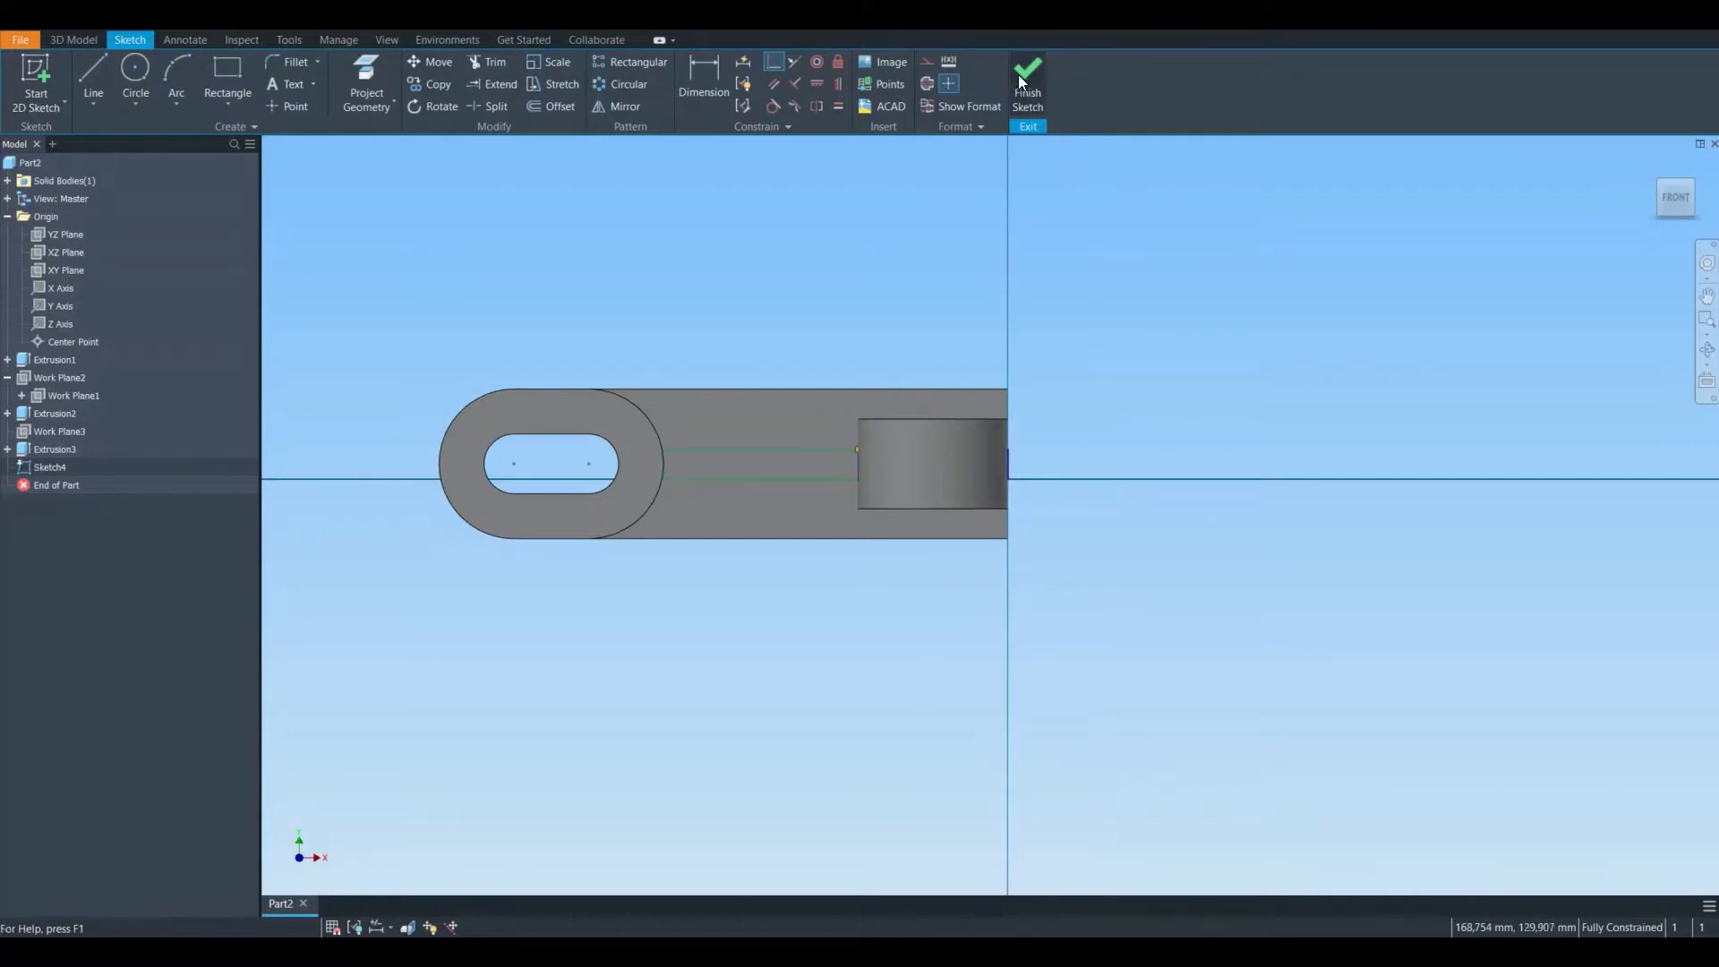
left_click(1026, 79)
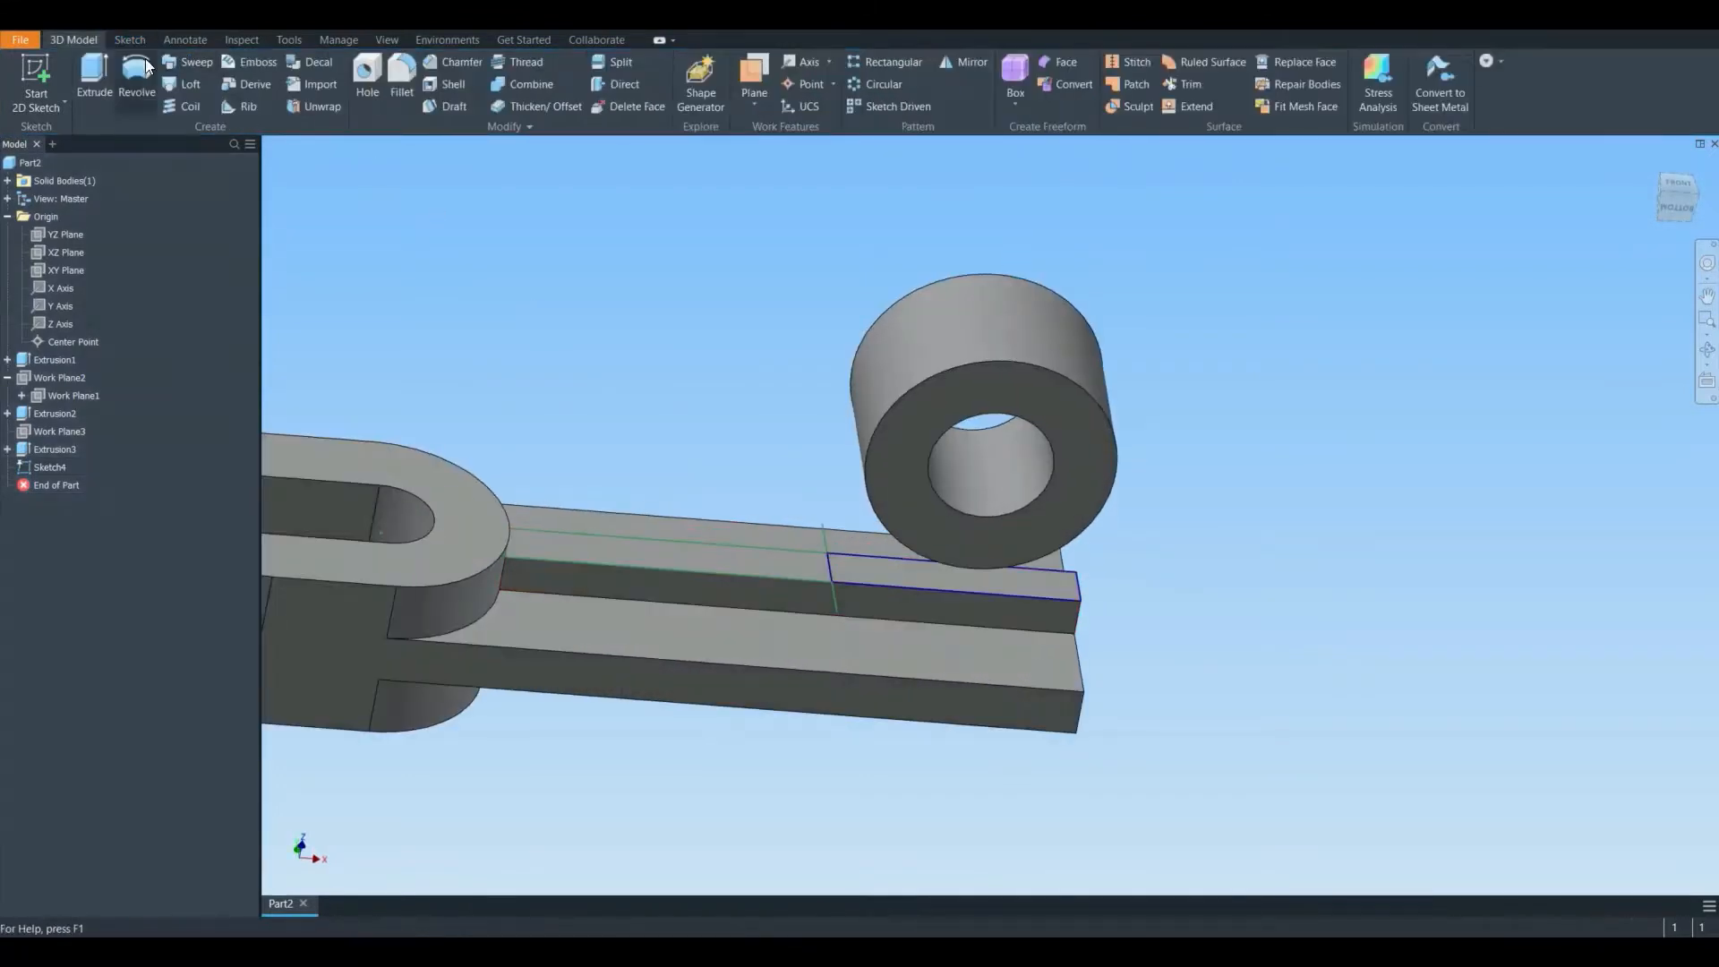
- Extrude the 10 mm wide rectangle from the raised step up to the boss's outer cylindrical face to form the upright web
left_click(90, 70)
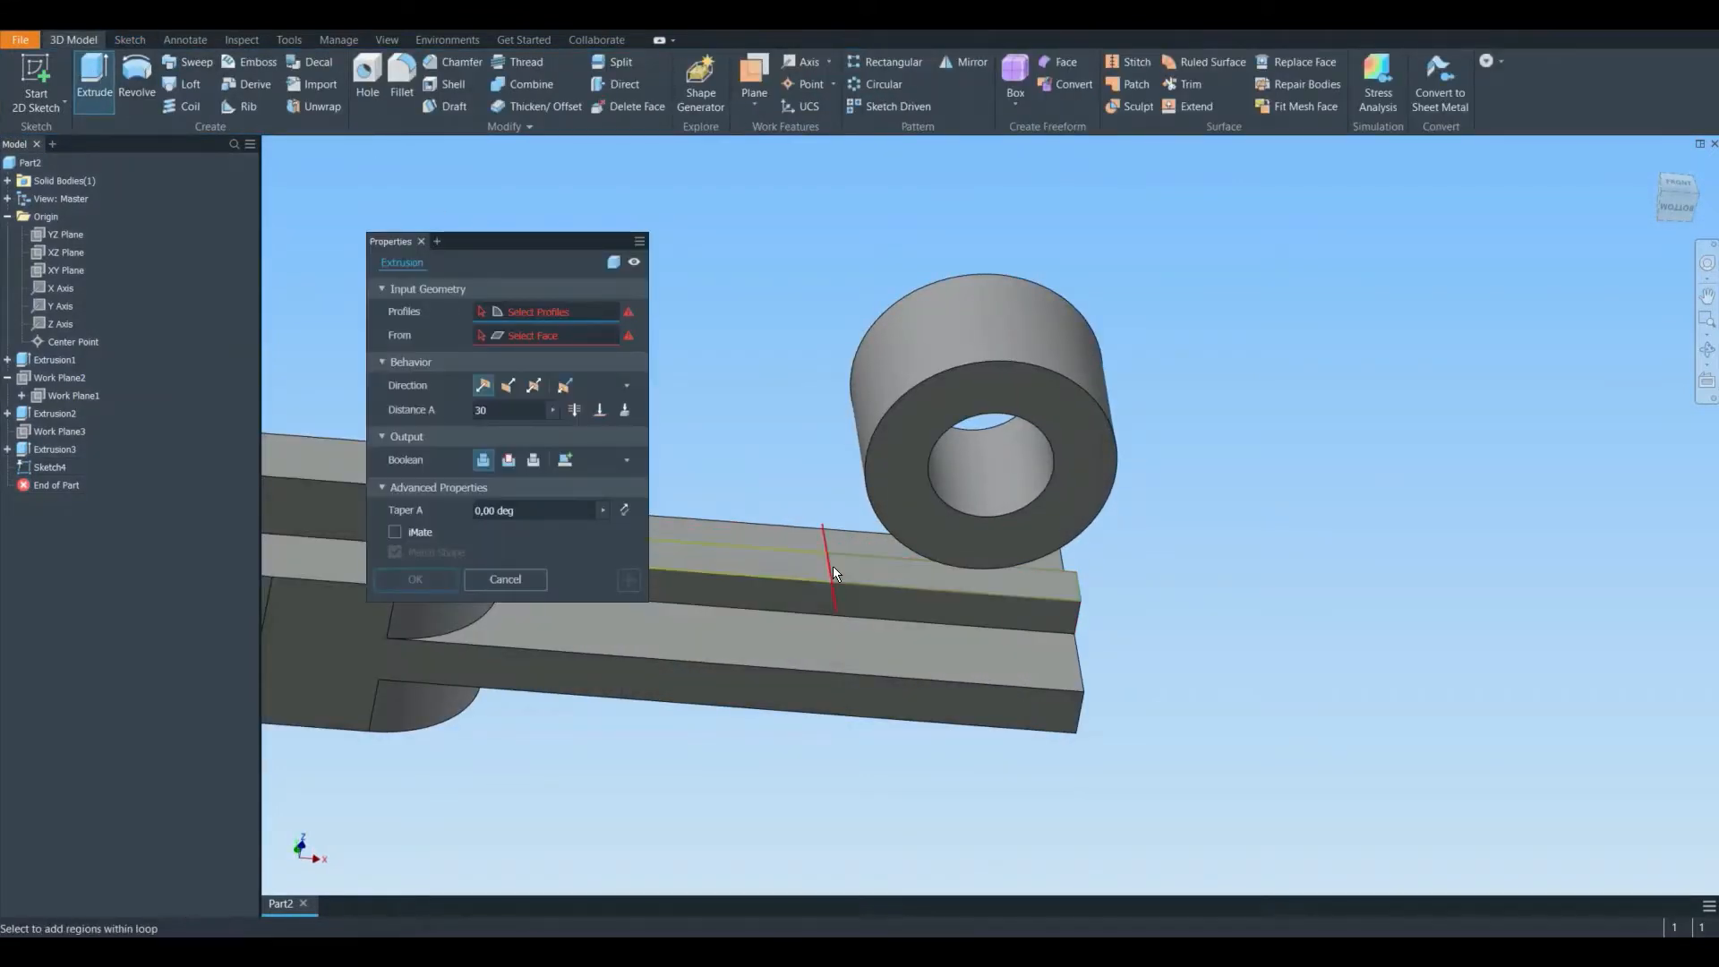
left_click(837, 566)
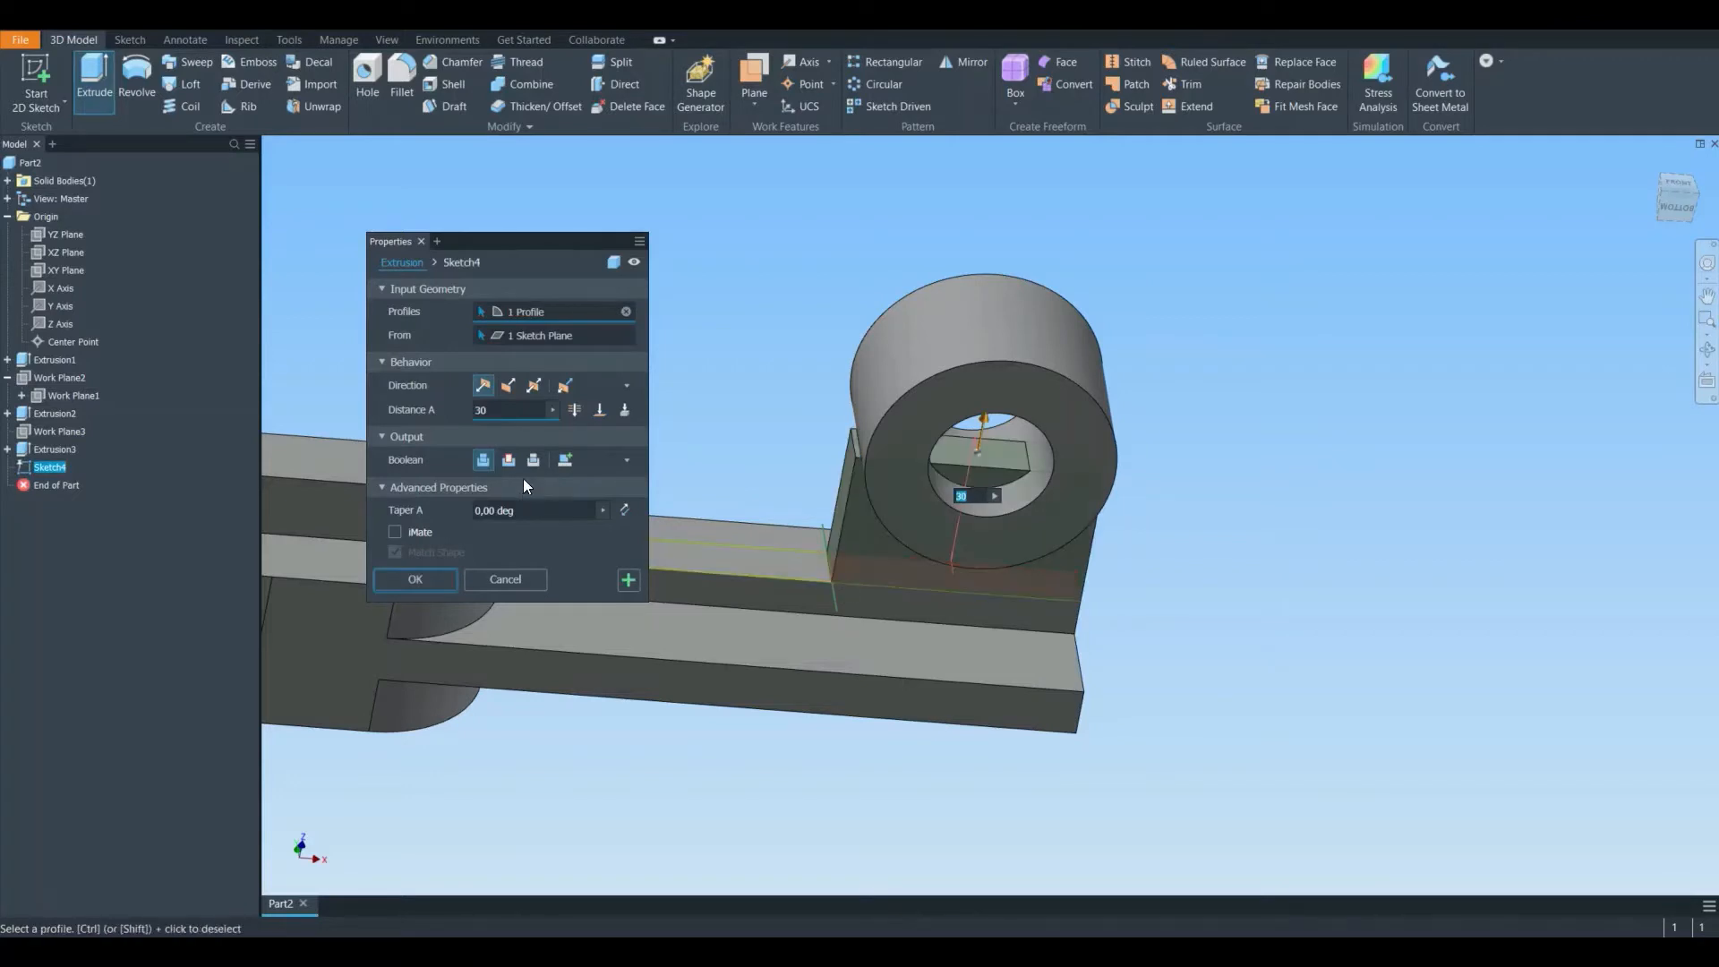
left_click(598, 411)
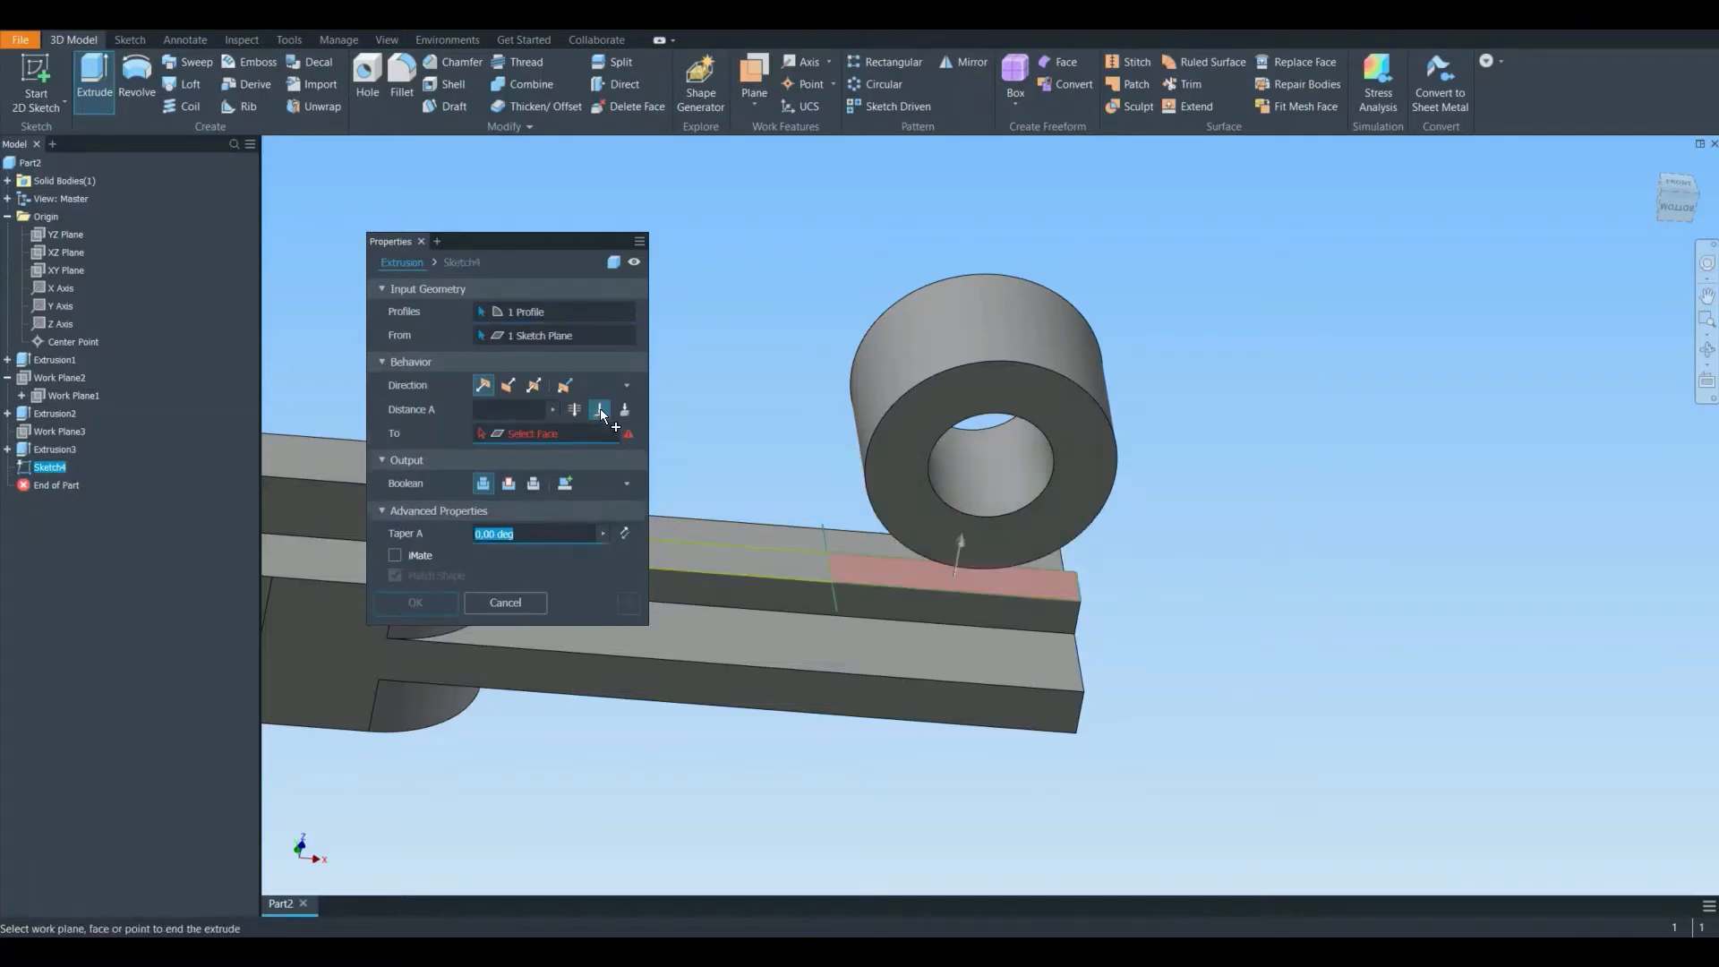
left_click(879, 396)
left_click(417, 603)
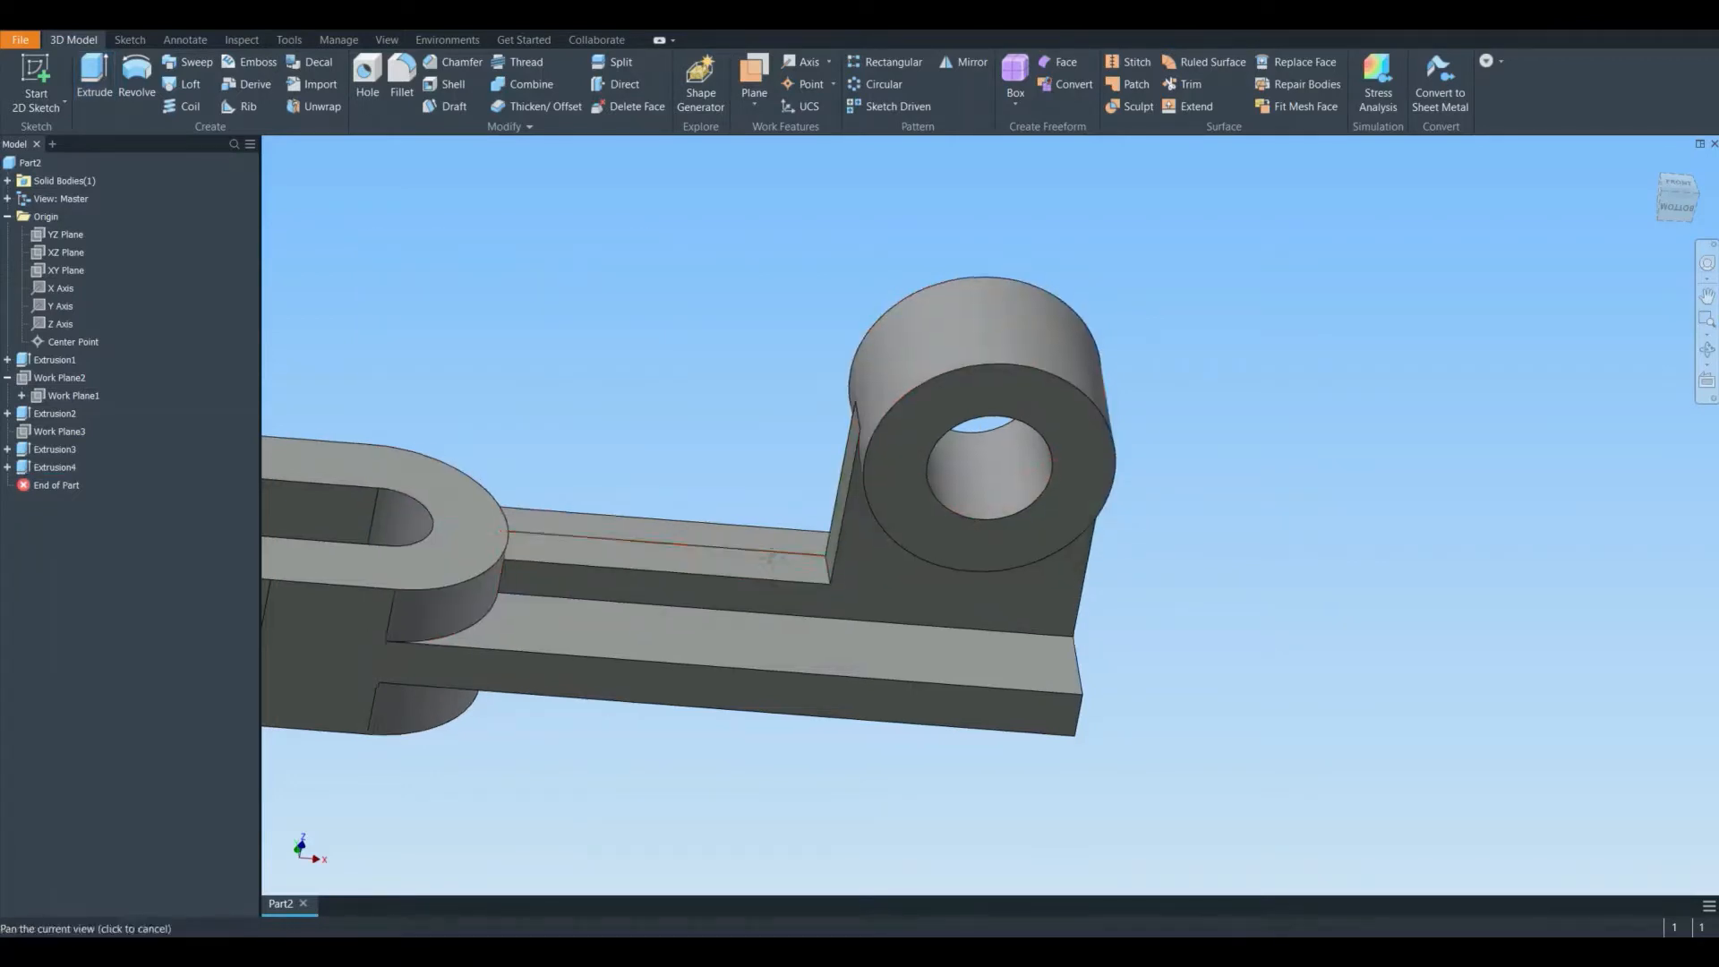
- Check the web's corner radius in the reference drawing and fillet the edge between the web and the raised step with an 18 mm radius
scroll(887, 620, "down", 3)
middle_click_drag(900, 596, 1117, 618, "shift")
key("alt+Tab")
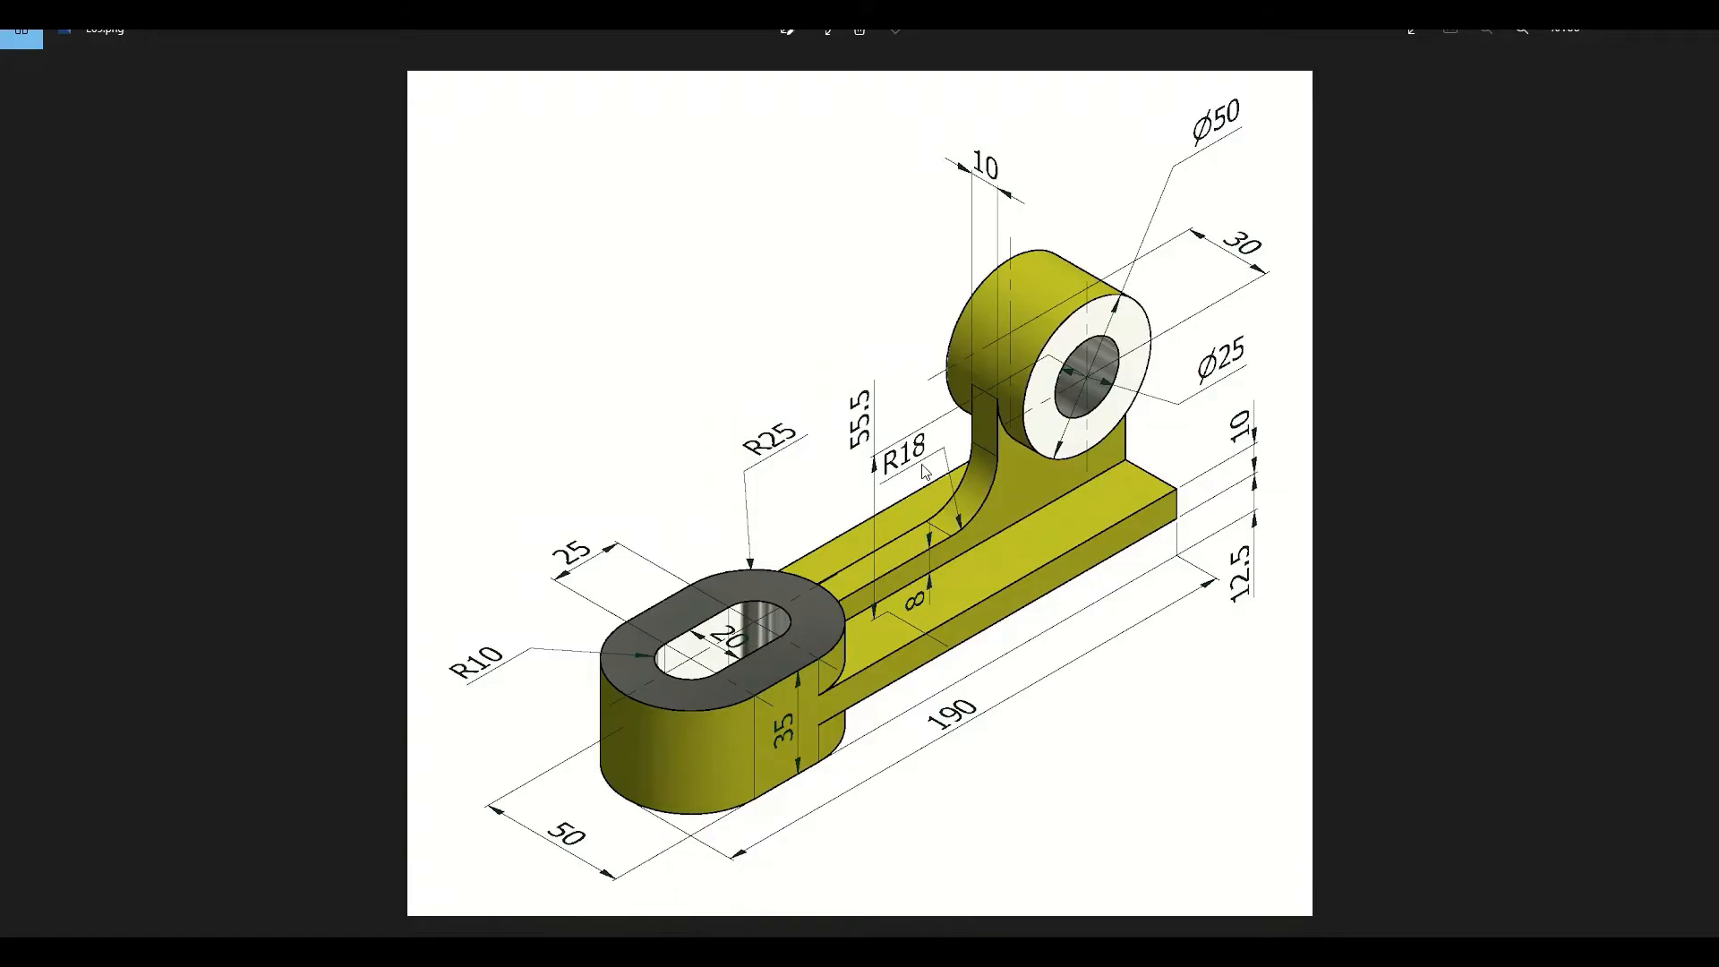
key("alt+Tab")
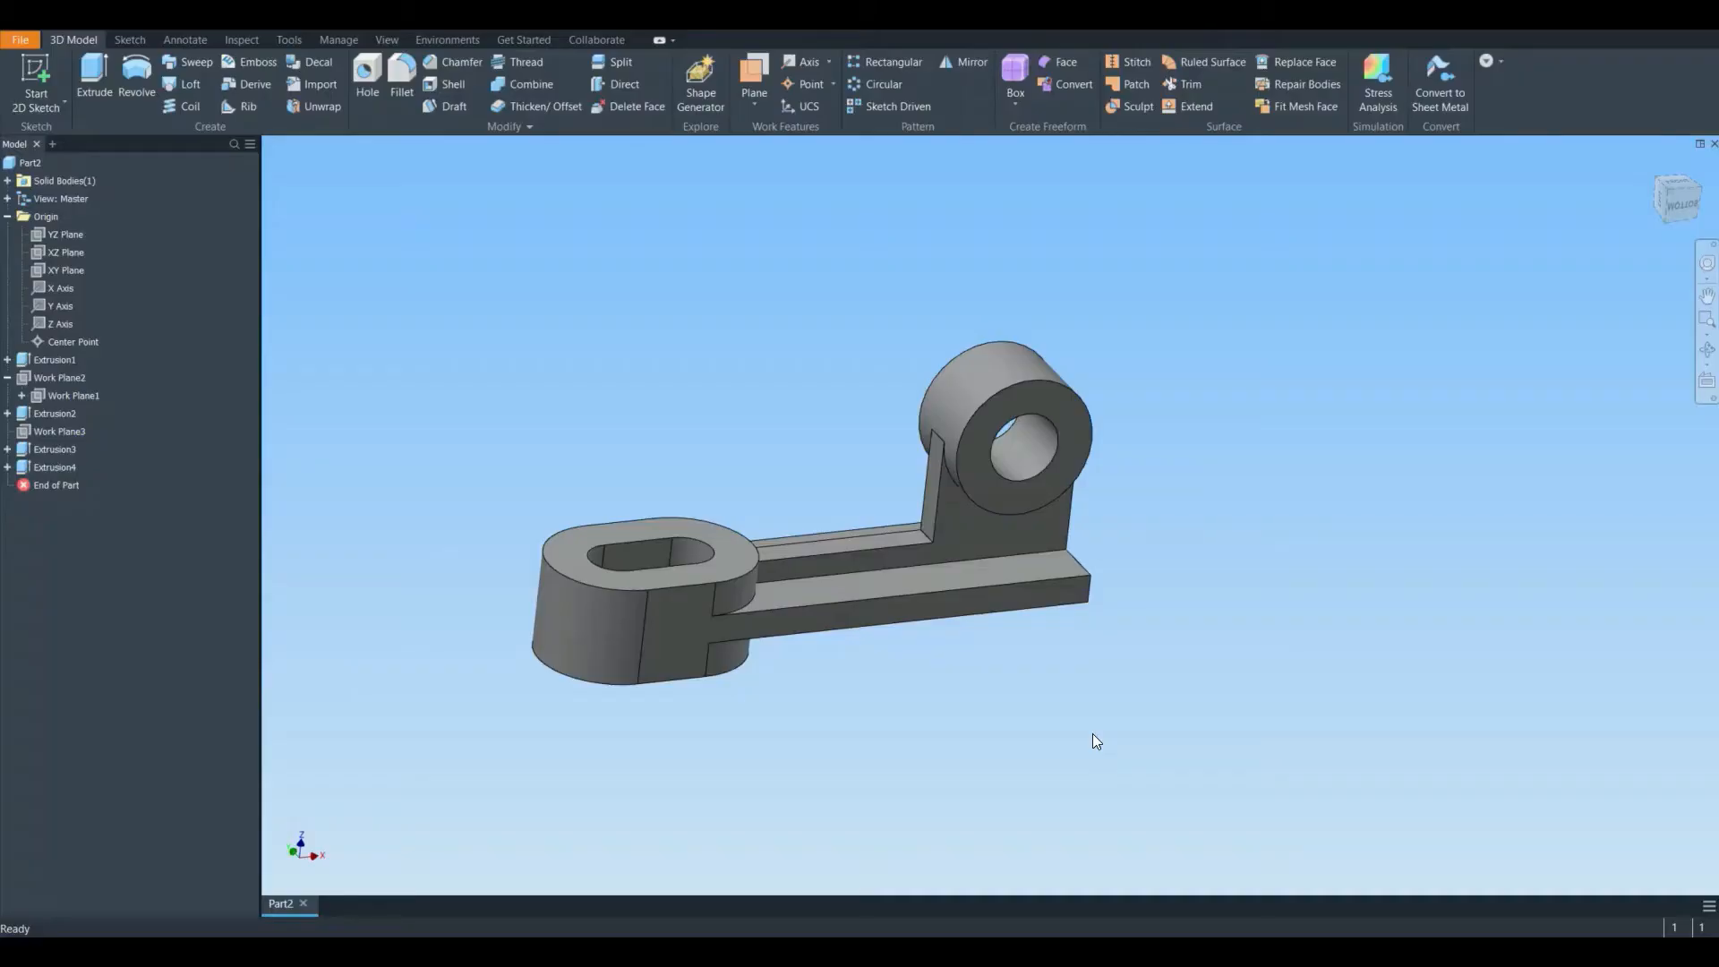
left_click(401, 79)
scroll(909, 535, "up", 4)
left_click(906, 536)
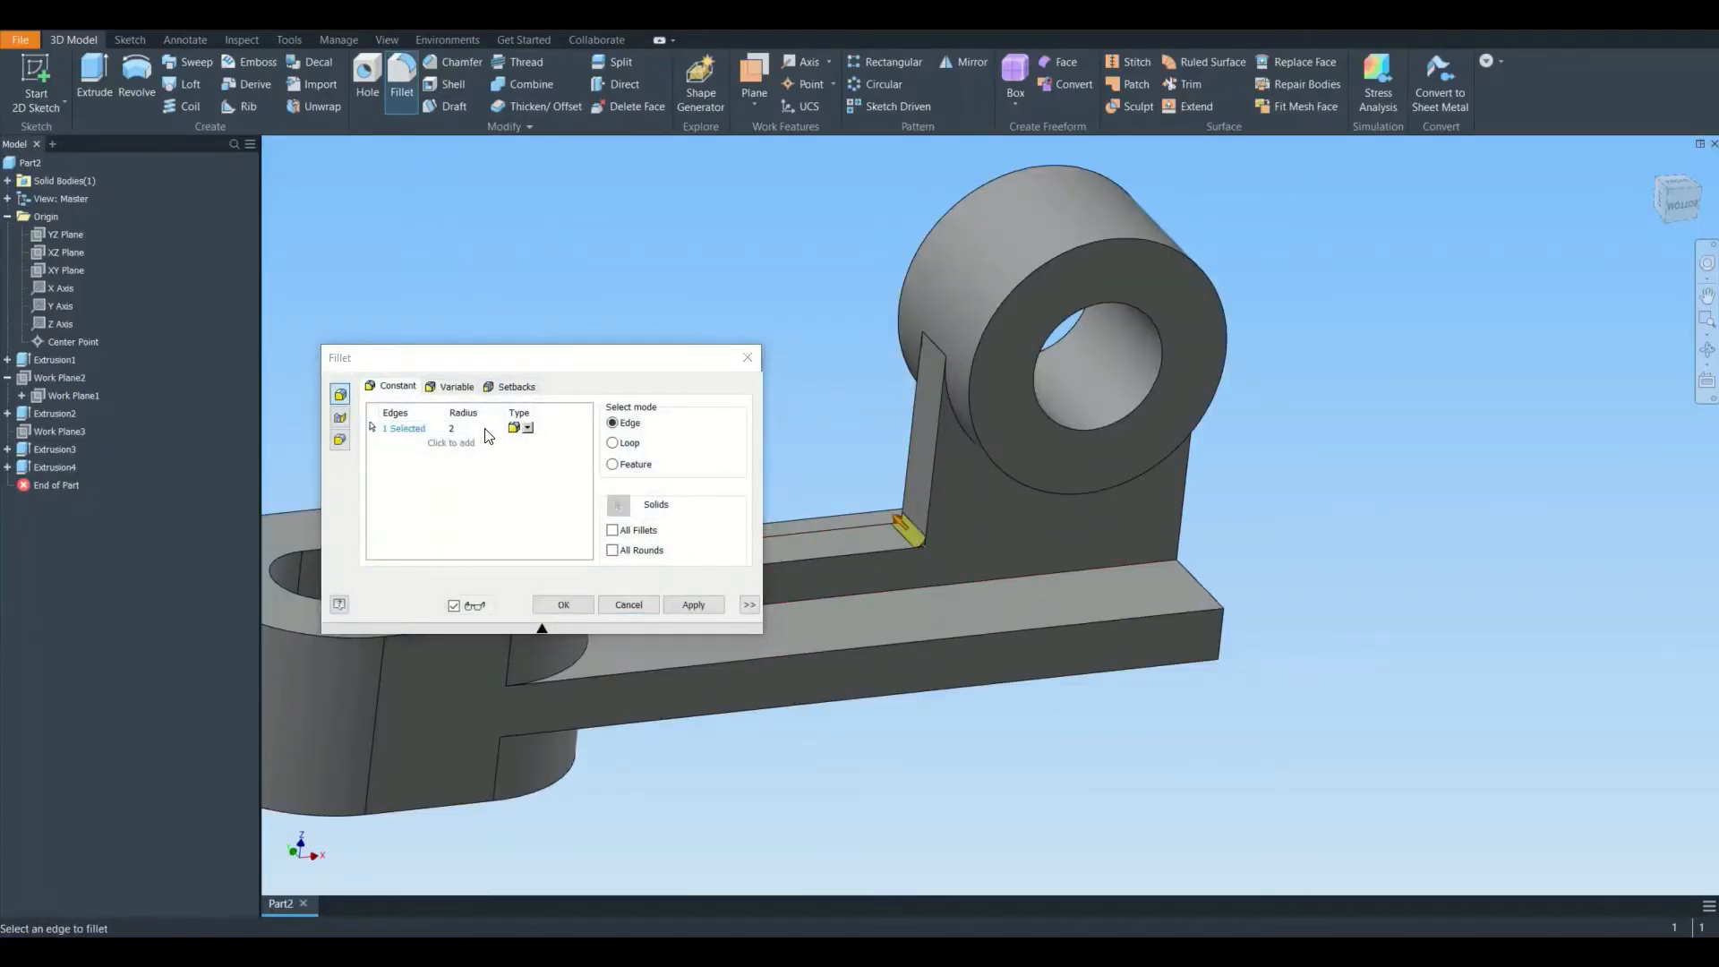
left_click(467, 427)
type("18")
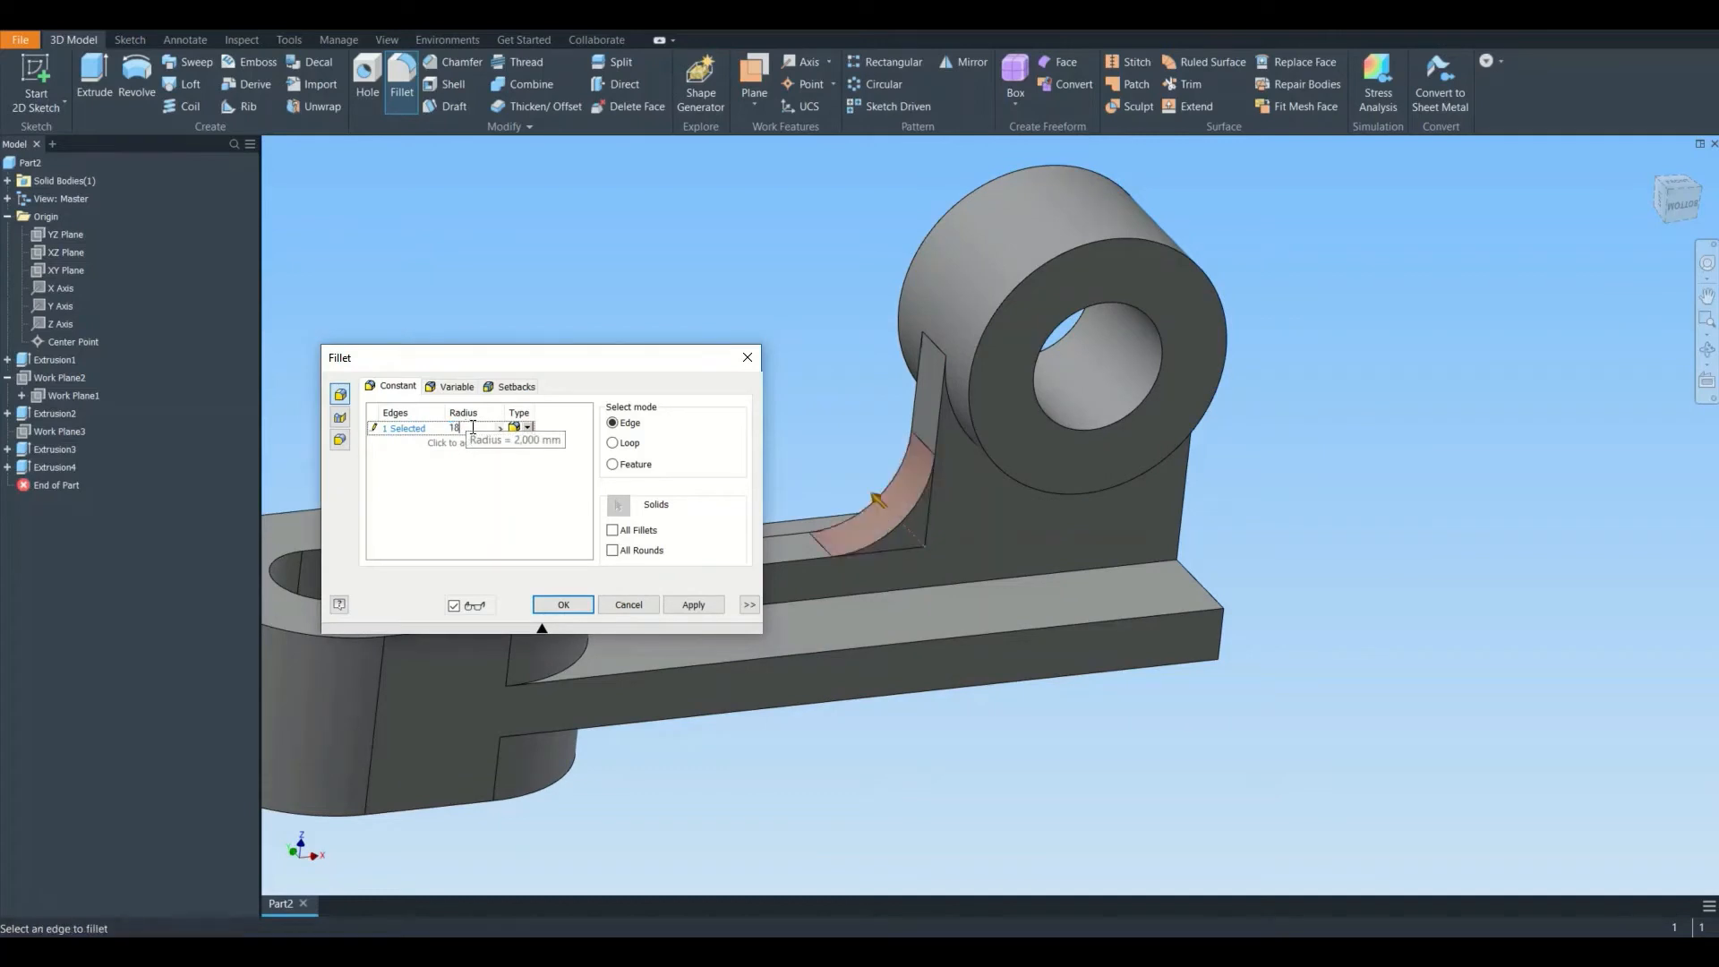
key("Return")
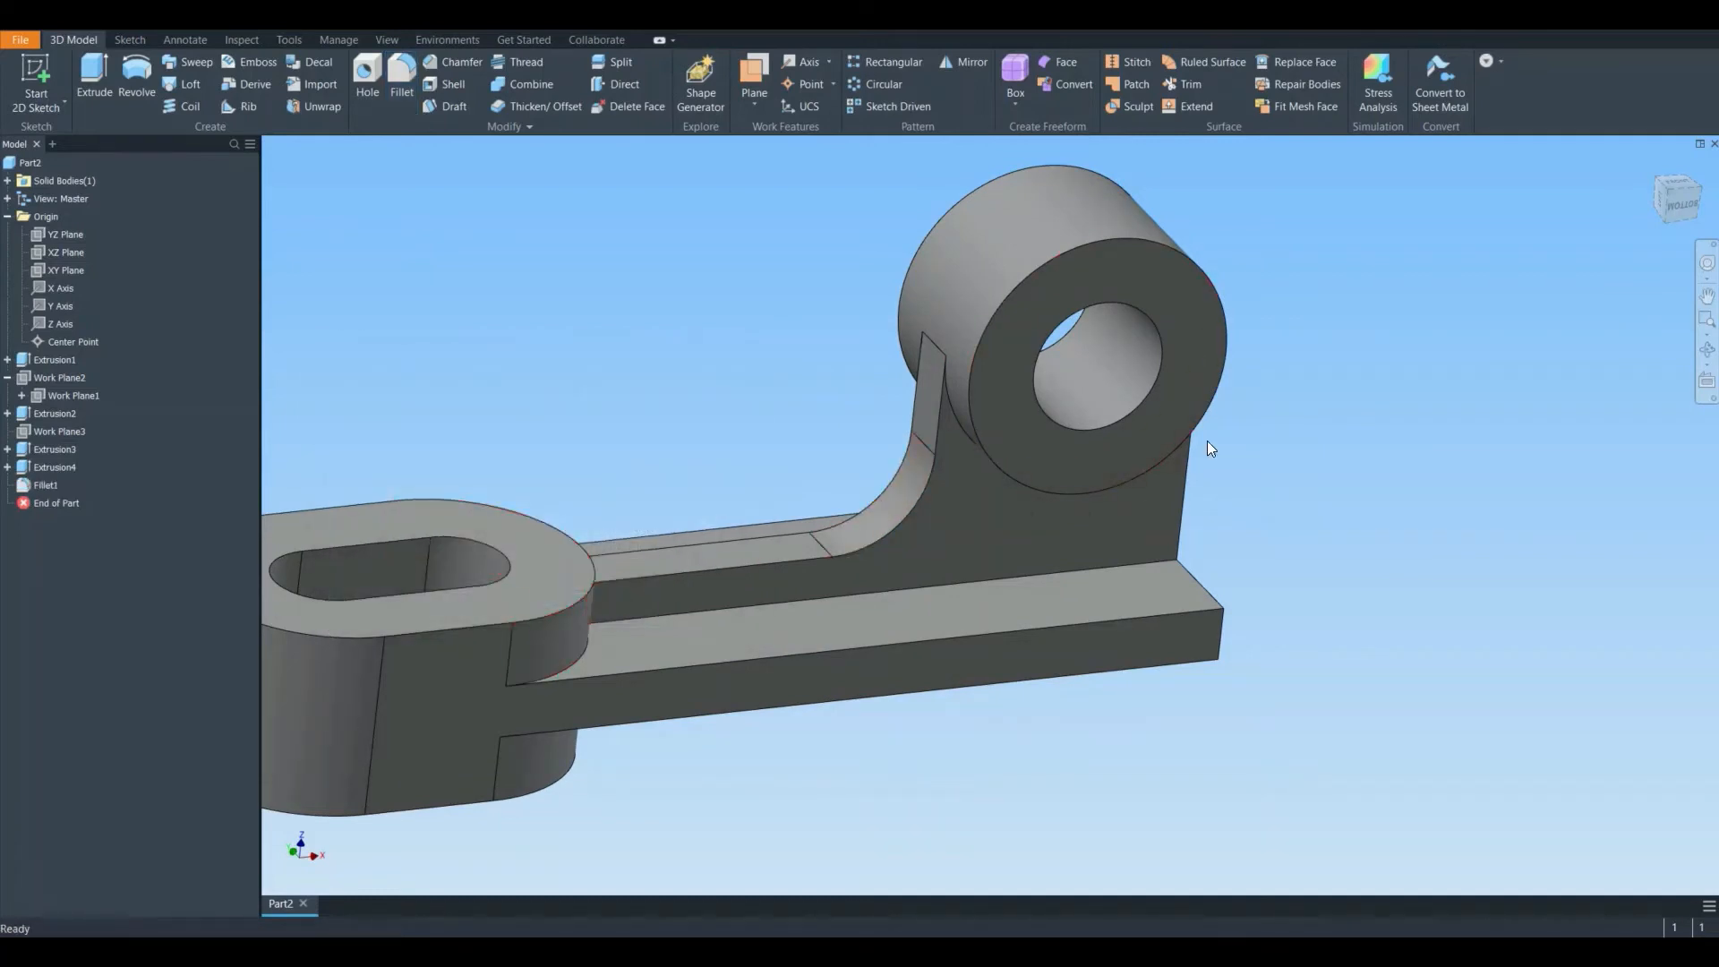
- Set the bracket to an isometric view matching the reference drawing's orientation and compare the model with the drawing
left_click(1658, 197)
middle_click_drag(1241, 564, 1125, 541)
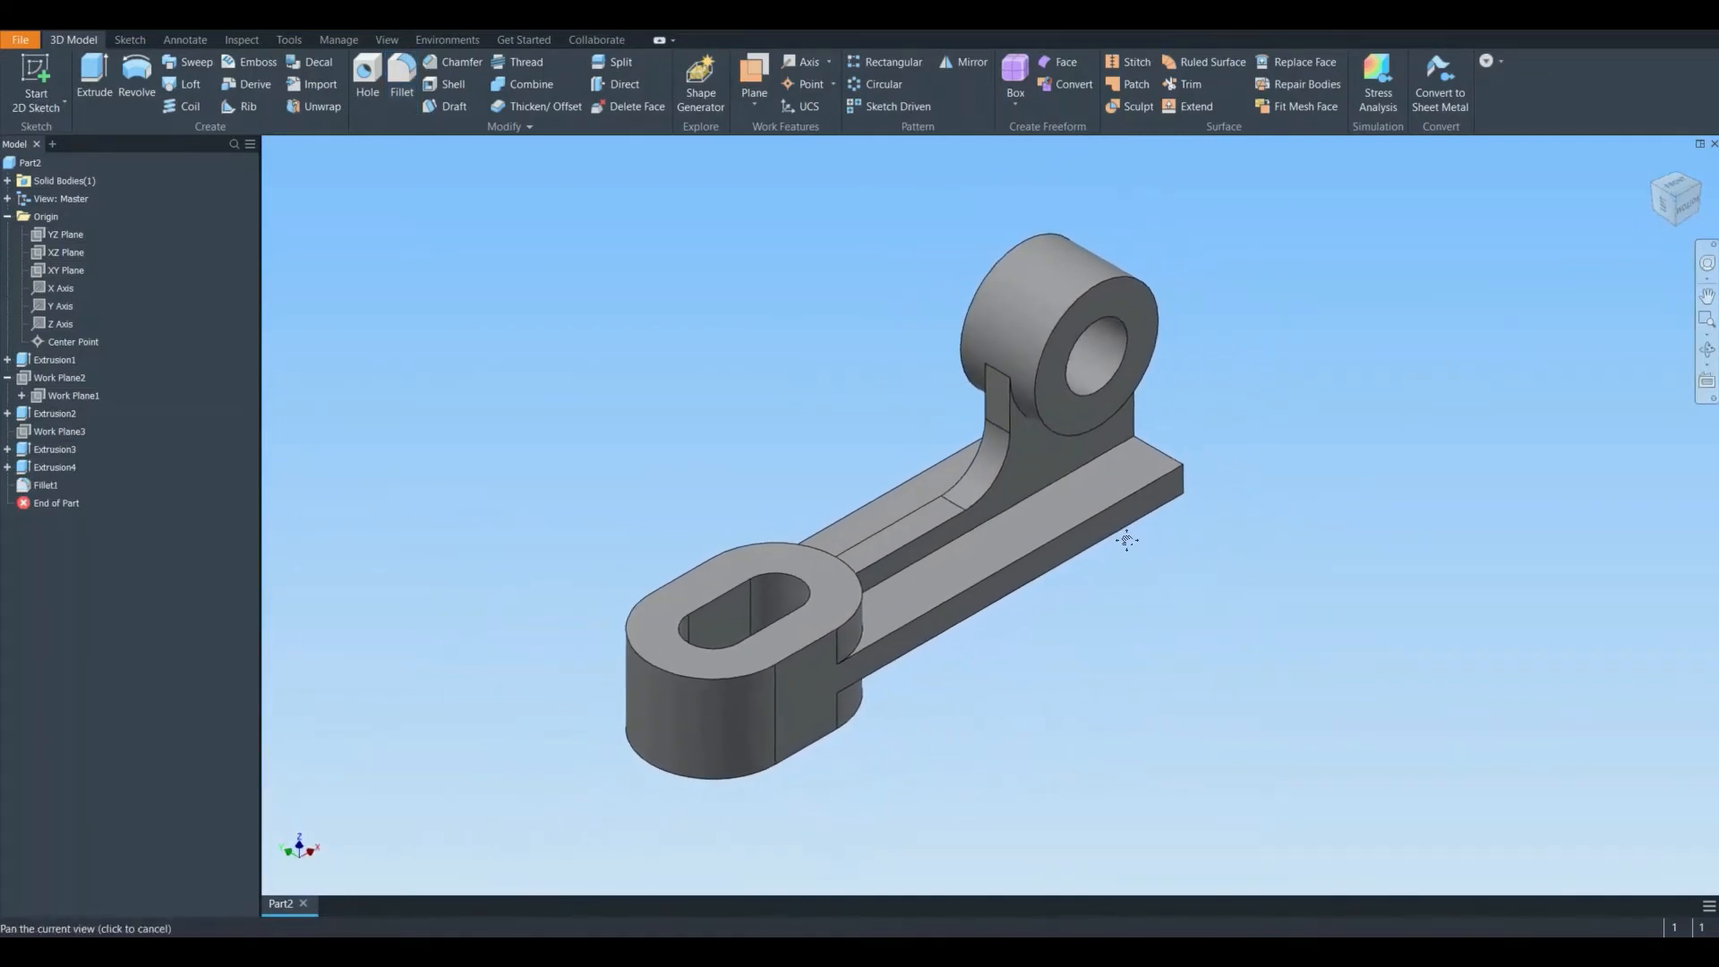
left_click(142, 949)
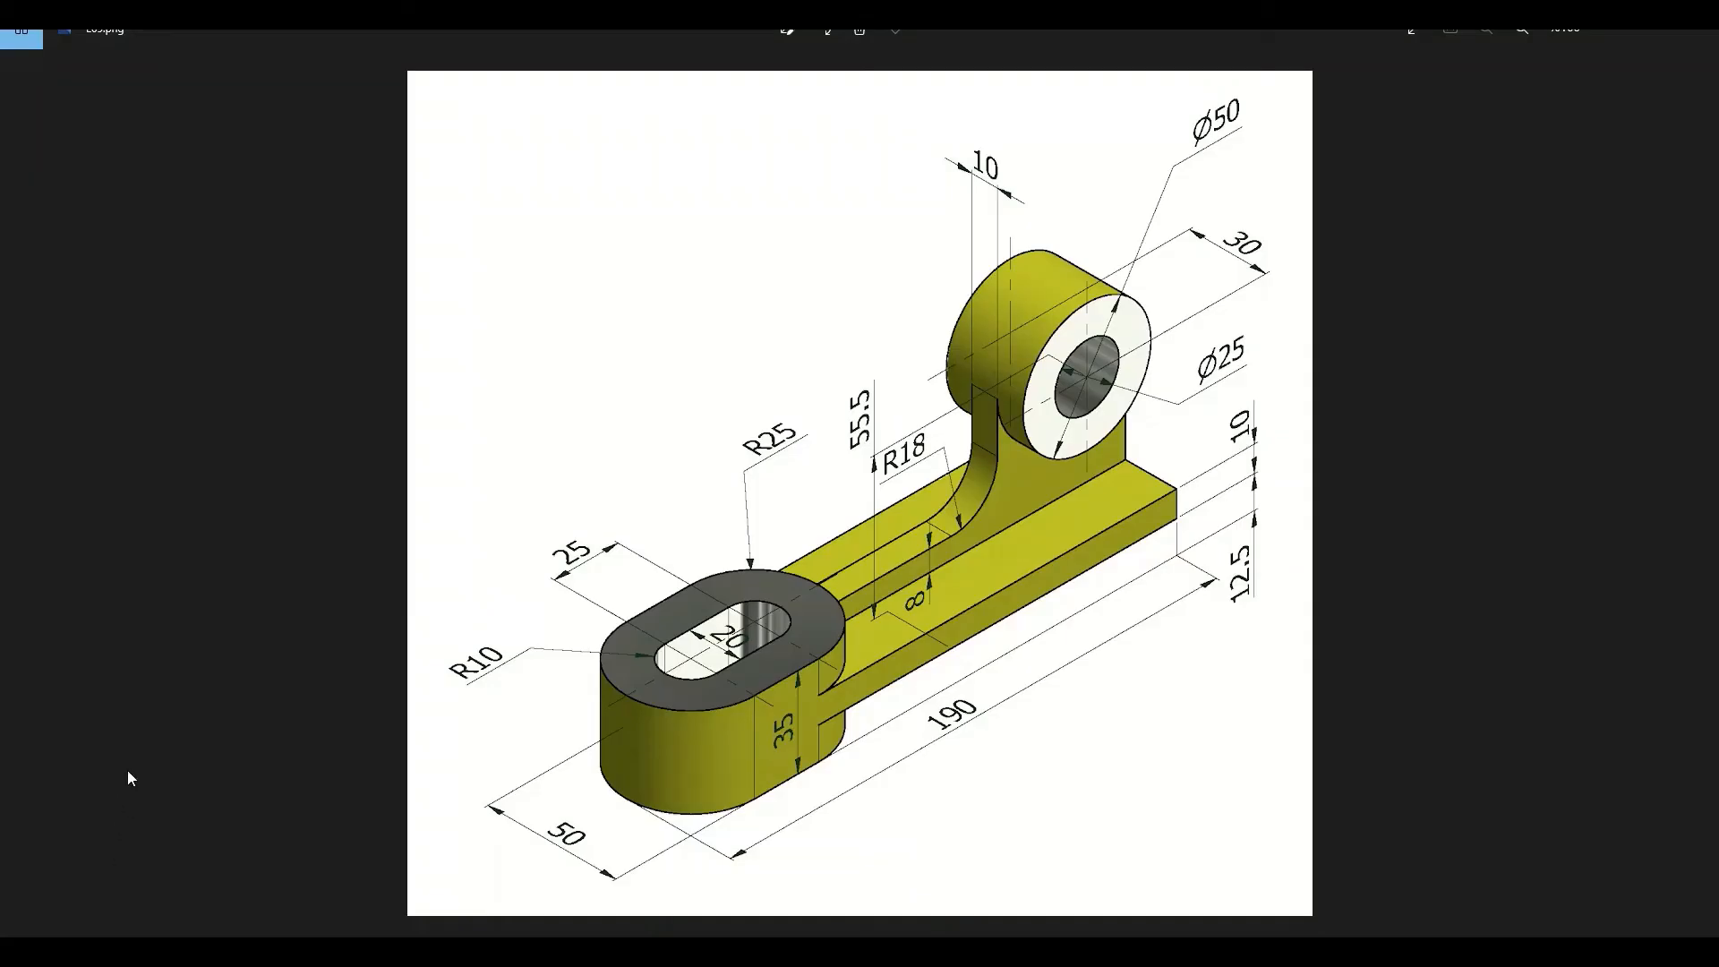
key("alt+Tab")
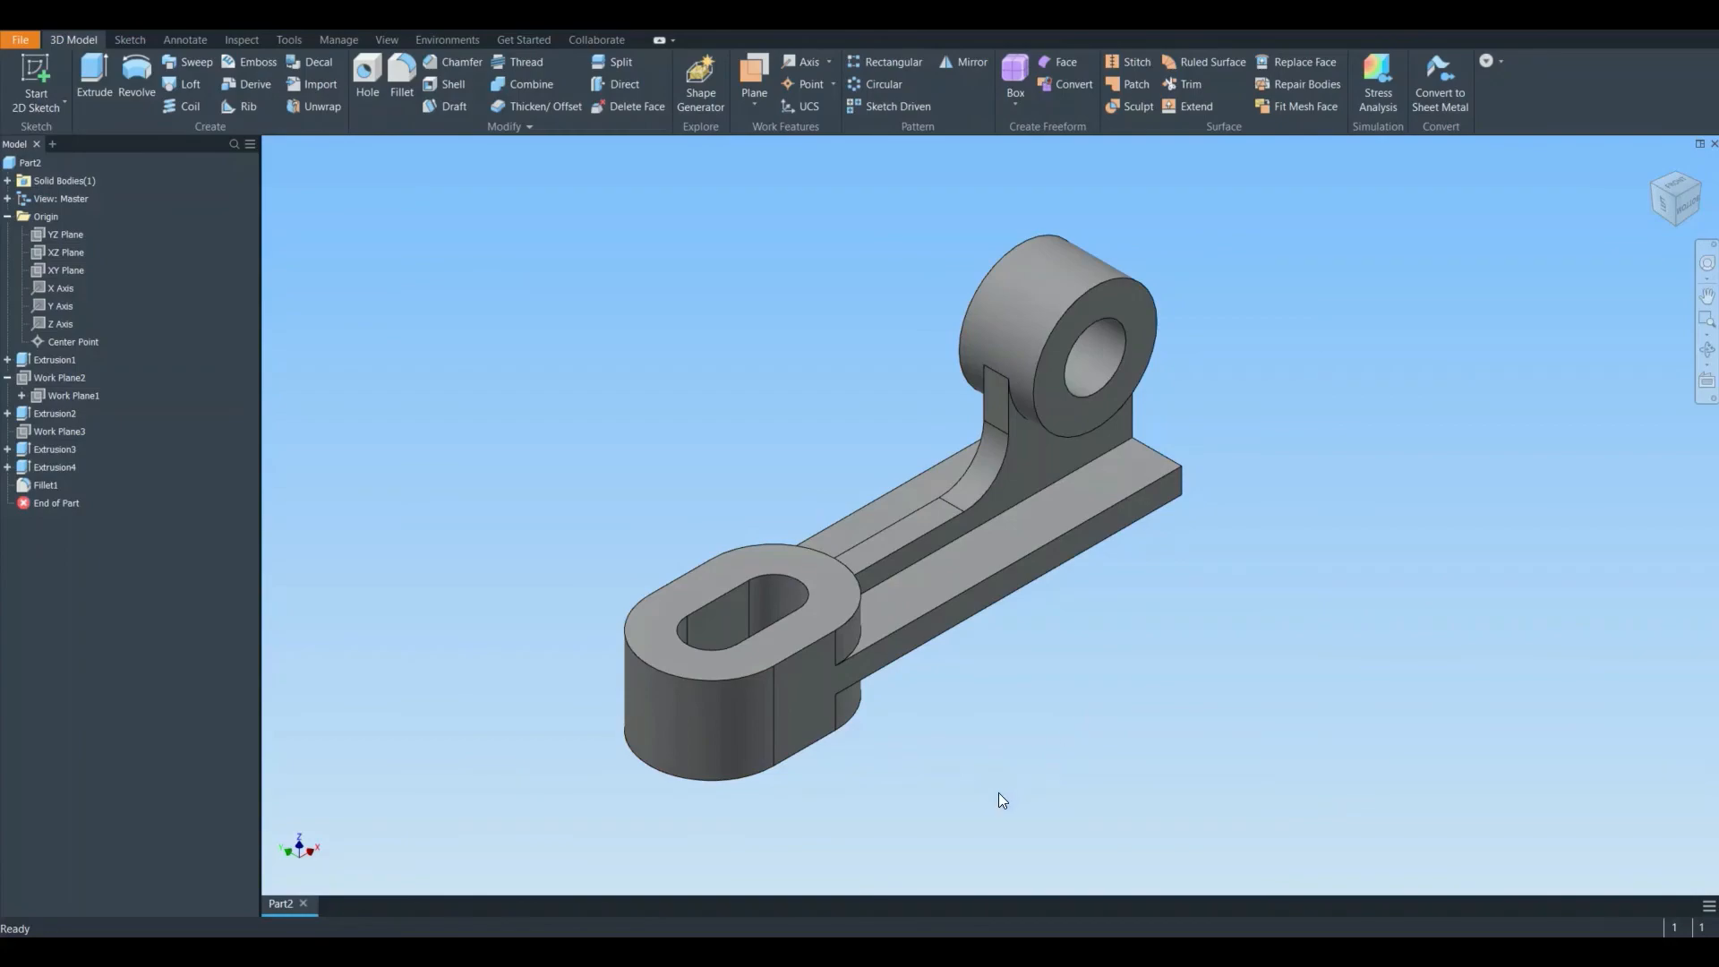